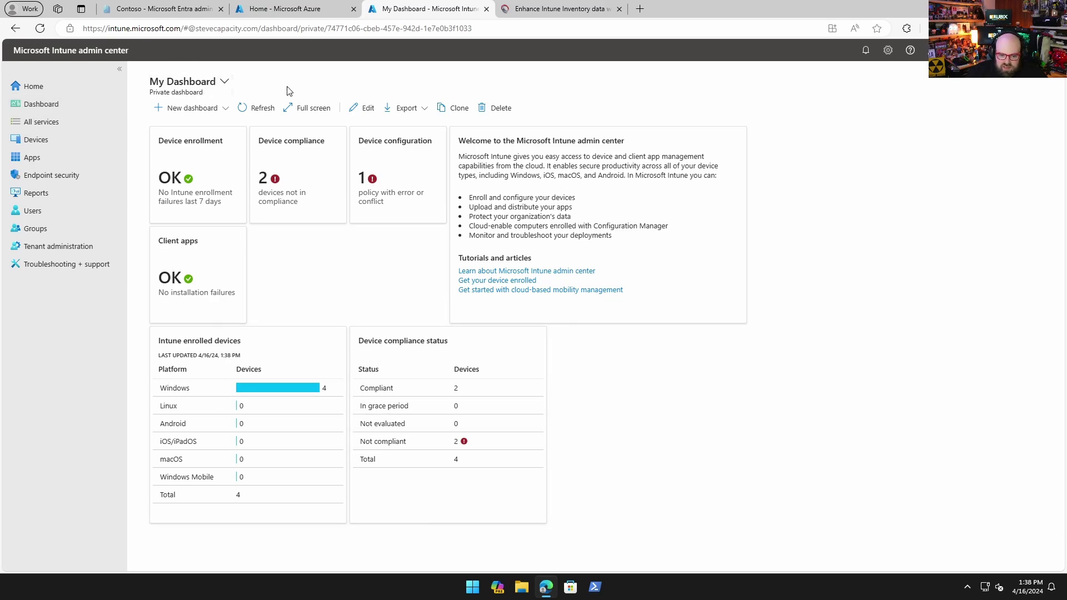
- Open the Discovered apps report in the monitoring section for apps
{"action": "left_click", "coordinate": [60, 159]}
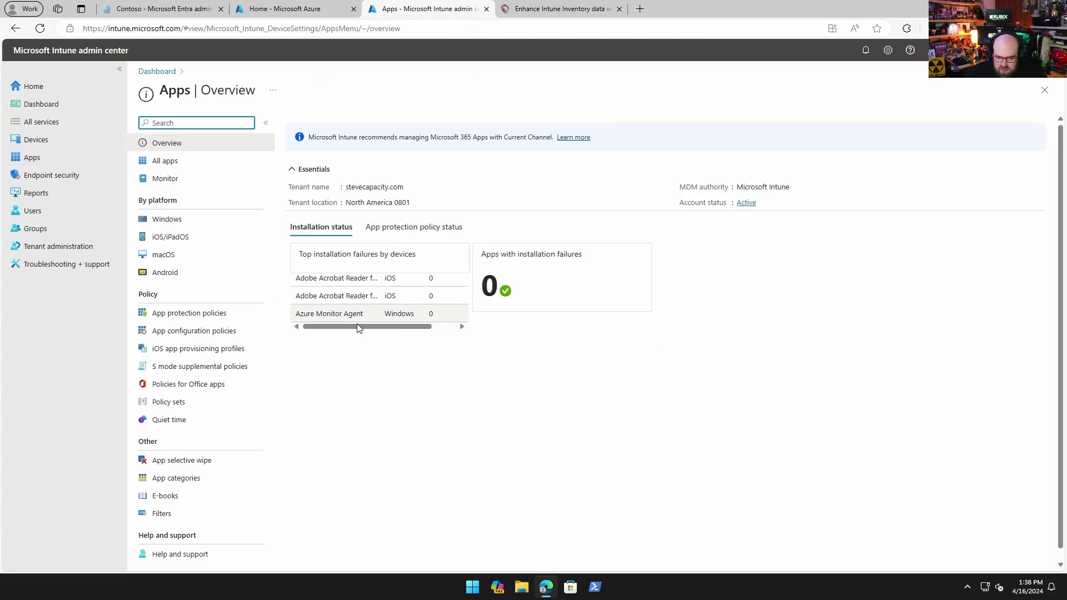
{"action": "scroll", "coordinate": [367, 311], "scroll_direction": "down", "scroll_amount": 1}
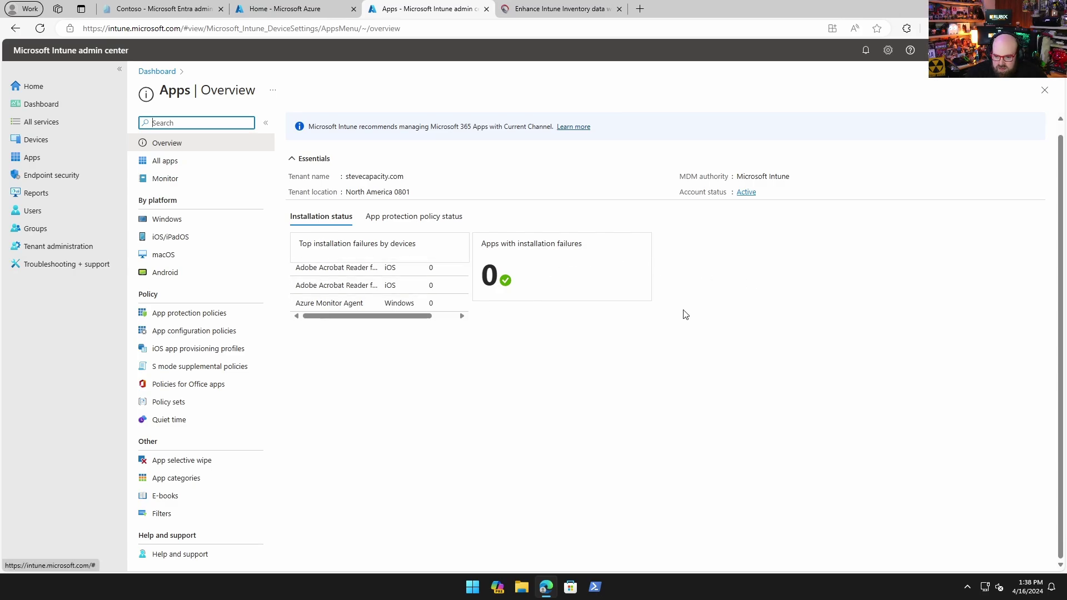
{"action": "left_click", "coordinate": [207, 168]}
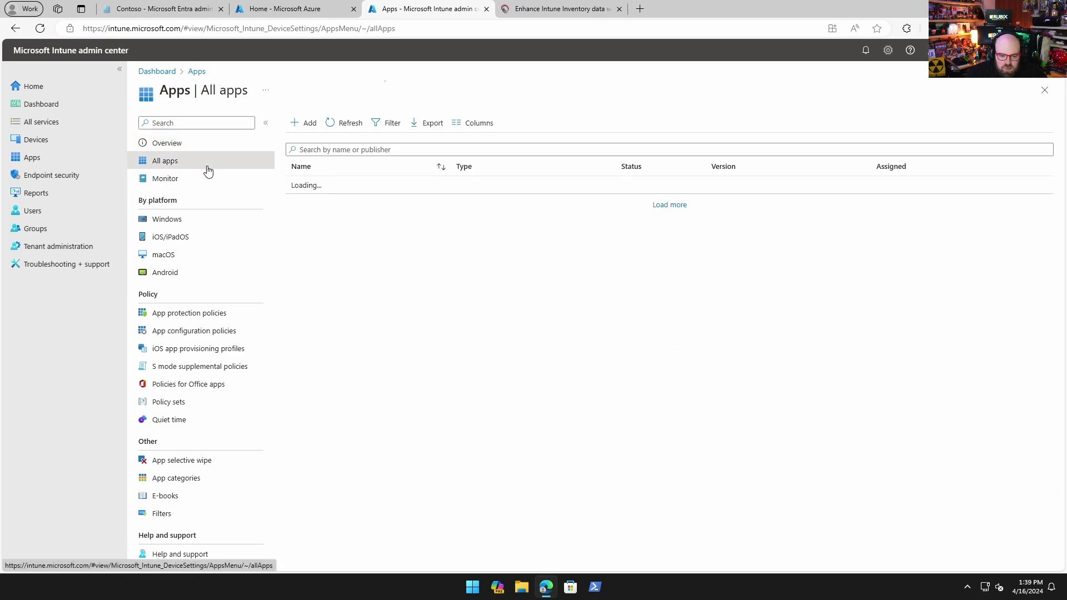
{"action": "left_click", "coordinate": [205, 178]}
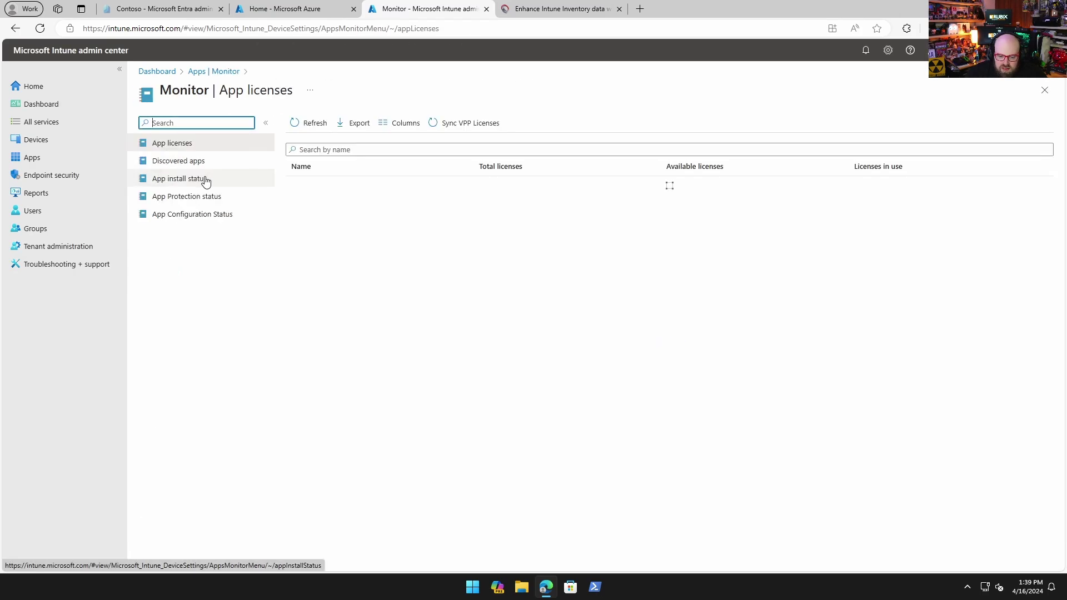
{"action": "left_click", "coordinate": [213, 163]}
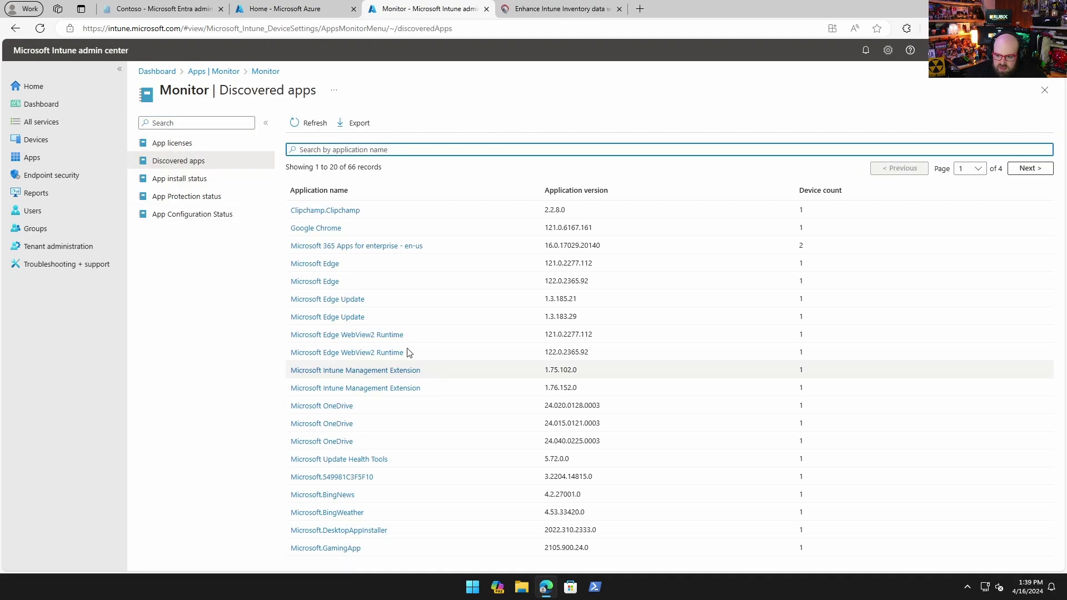
- Open the App install status report and look through the whole list of apps
{"action": "left_click", "coordinate": [185, 181]}
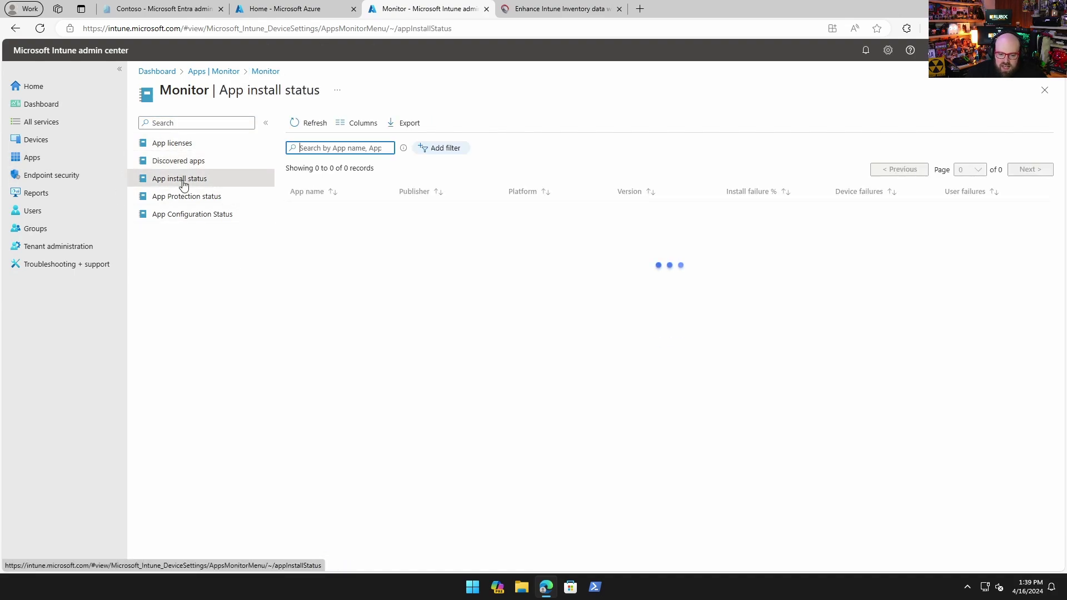
{"action": "scroll", "coordinate": [612, 366], "scroll_direction": "down", "scroll_amount": 3}
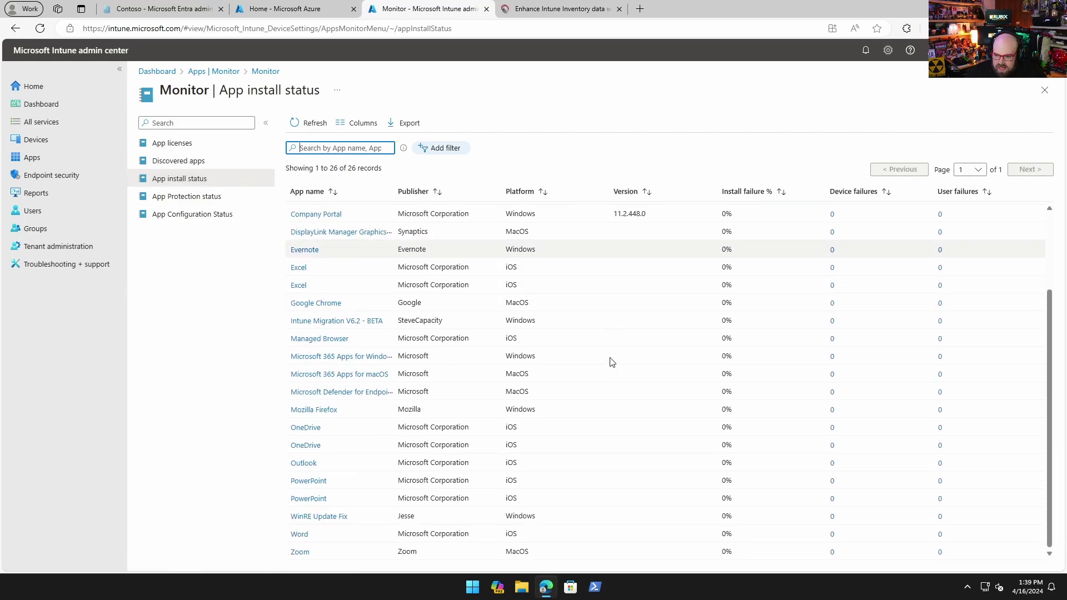
{"action": "scroll", "coordinate": [611, 362], "scroll_direction": "up", "scroll_amount": 3}
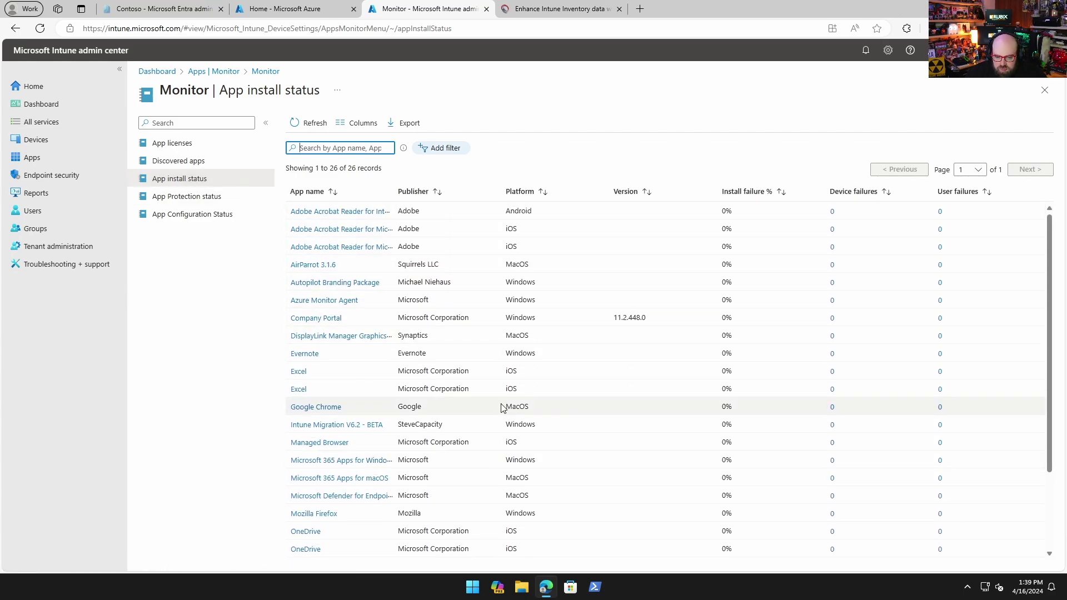
{"action": "scroll", "coordinate": [555, 406], "scroll_direction": "down", "scroll_amount": 3}
{"action": "scroll", "coordinate": [584, 419], "scroll_direction": "up", "scroll_amount": 3}
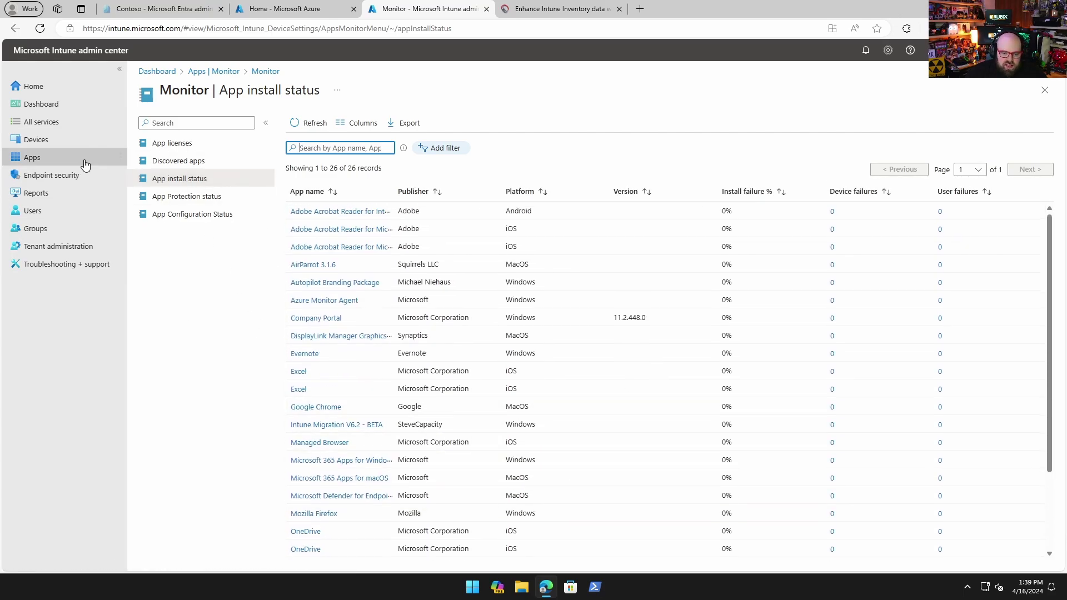
- Open the list of enrolled Windows devices from the devices overview
{"action": "left_click", "coordinate": [76, 139]}
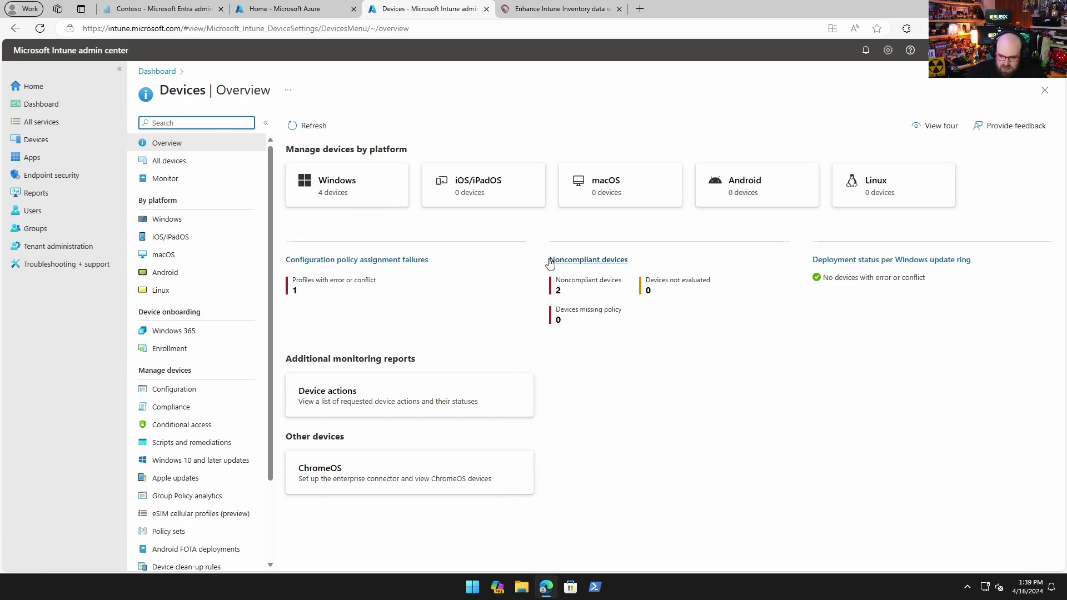
{"action": "left_click", "coordinate": [369, 192]}
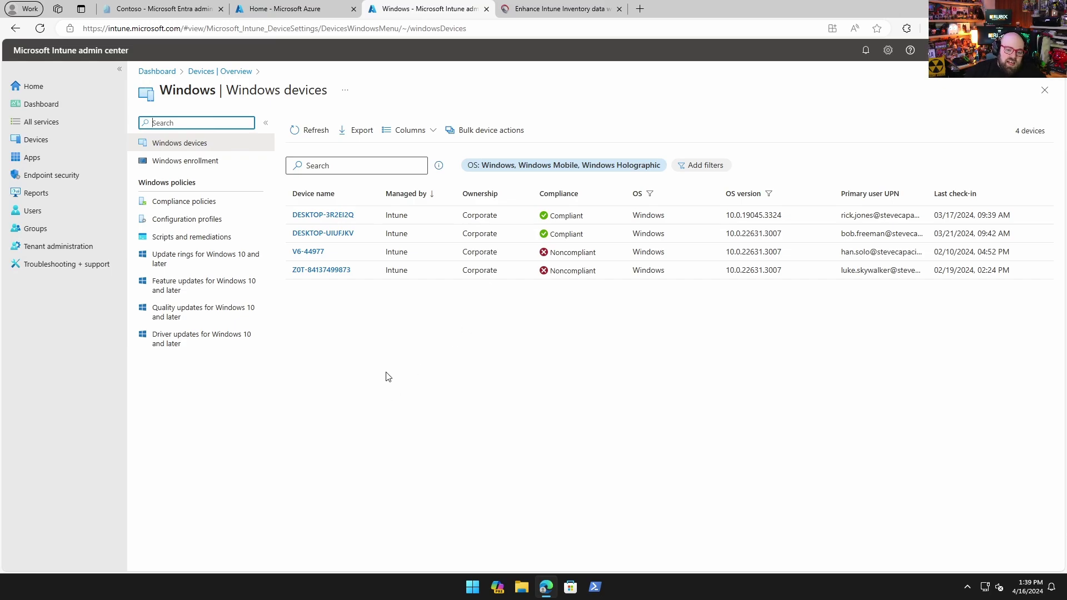
- Switch to the MSEndpointMgr article on enhancing Intune inventory data and read its publication date, introduction and Log Analytics explanation
{"action": "left_click", "coordinate": [530, 12]}
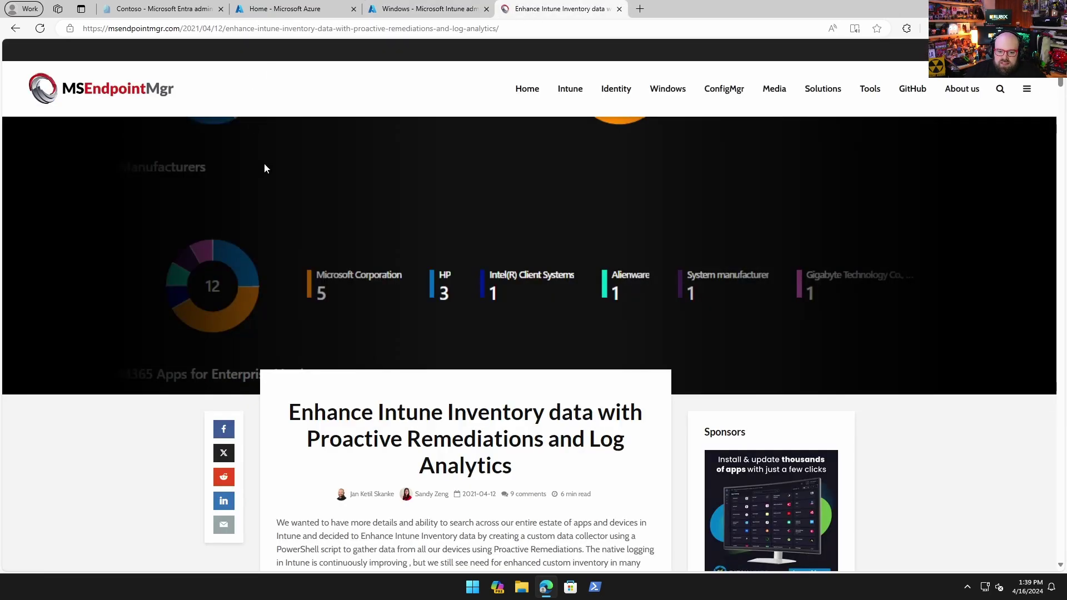
{"action": "scroll", "coordinate": [466, 451], "scroll_direction": "down", "scroll_amount": 1}
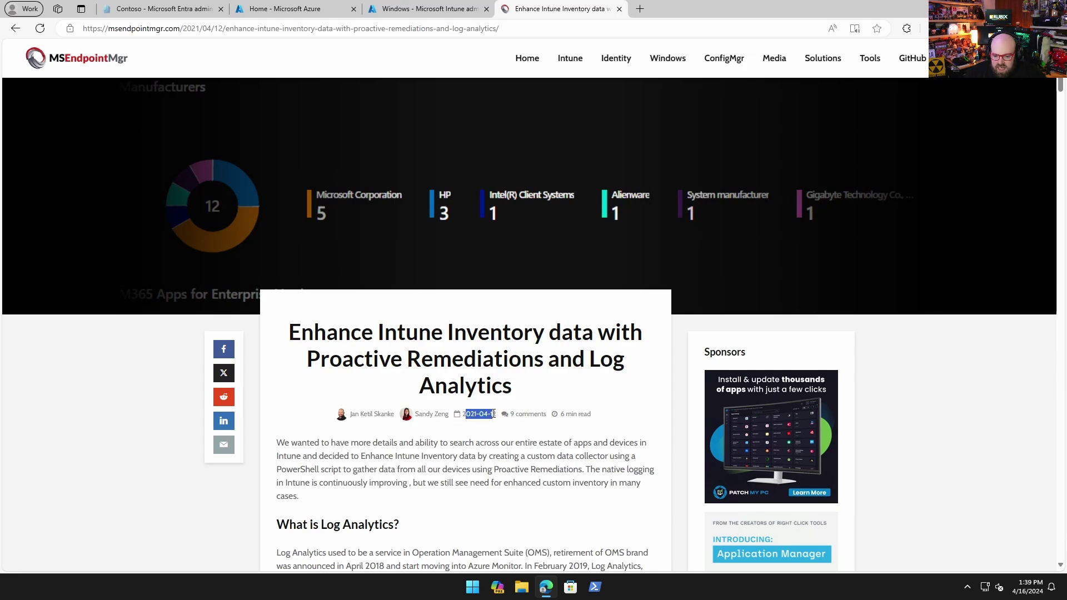
{"action": "left_click", "coordinate": [487, 468]}
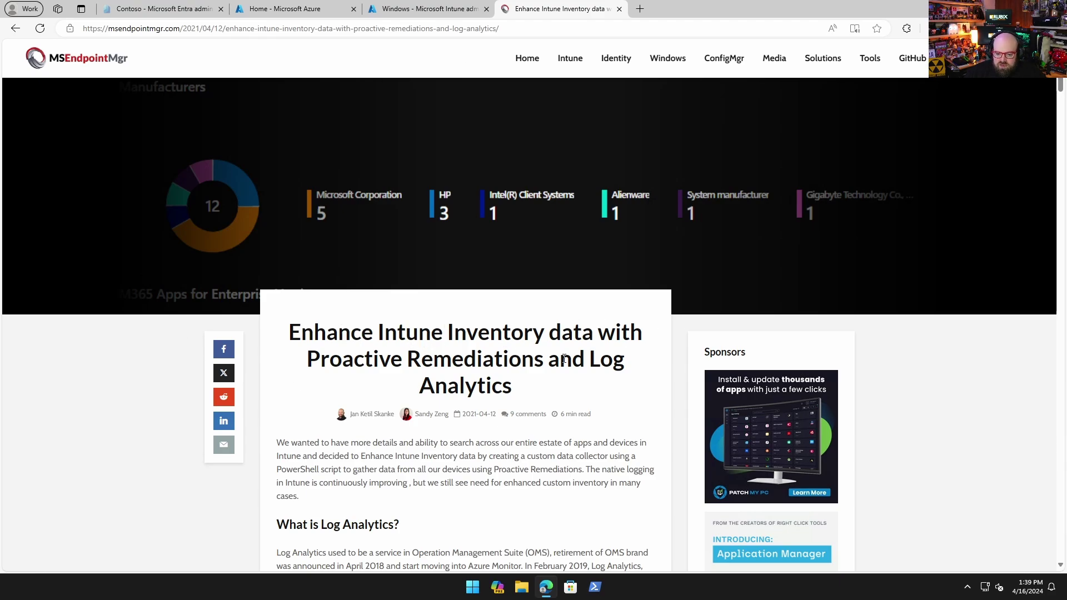
{"action": "scroll", "coordinate": [489, 406], "scroll_direction": "down", "scroll_amount": 3}
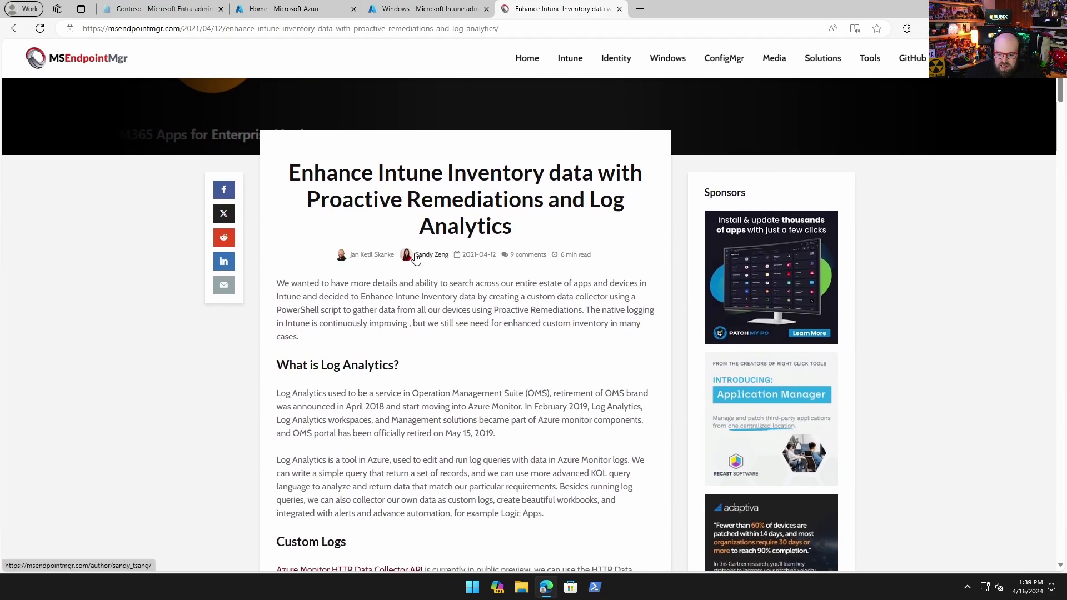
{"action": "key", "text": "ctrl+plus"}
{"action": "key", "text": "ctrl+plus"}
{"action": "key", "text": "ctrl+plus"}
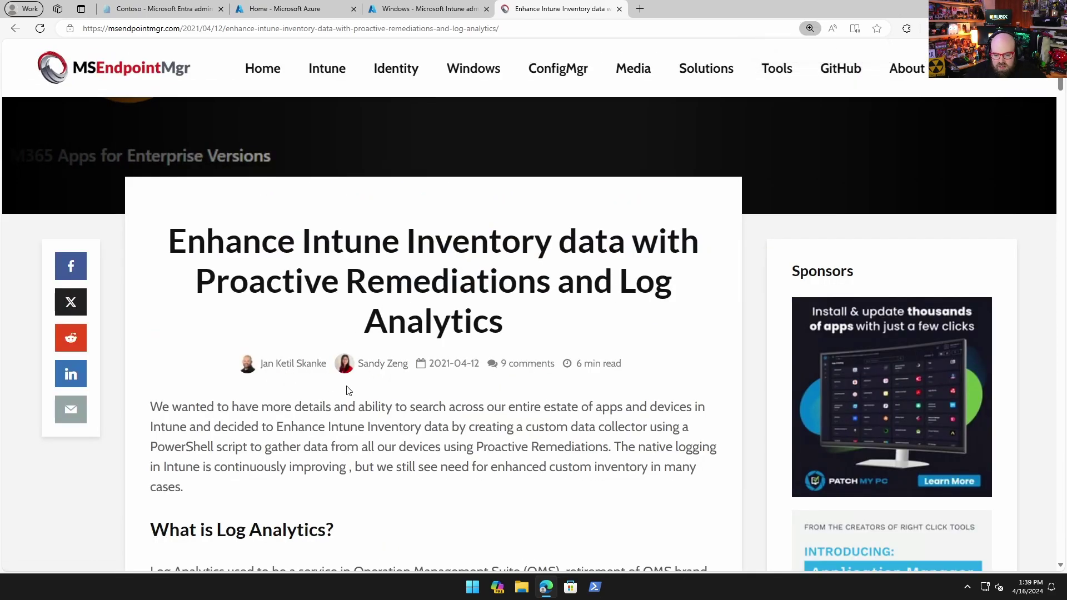
{"action": "key", "text": "ctrl+minus"}
{"action": "key", "text": "ctrl+minus"}
{"action": "key", "text": "ctrl+minus"}
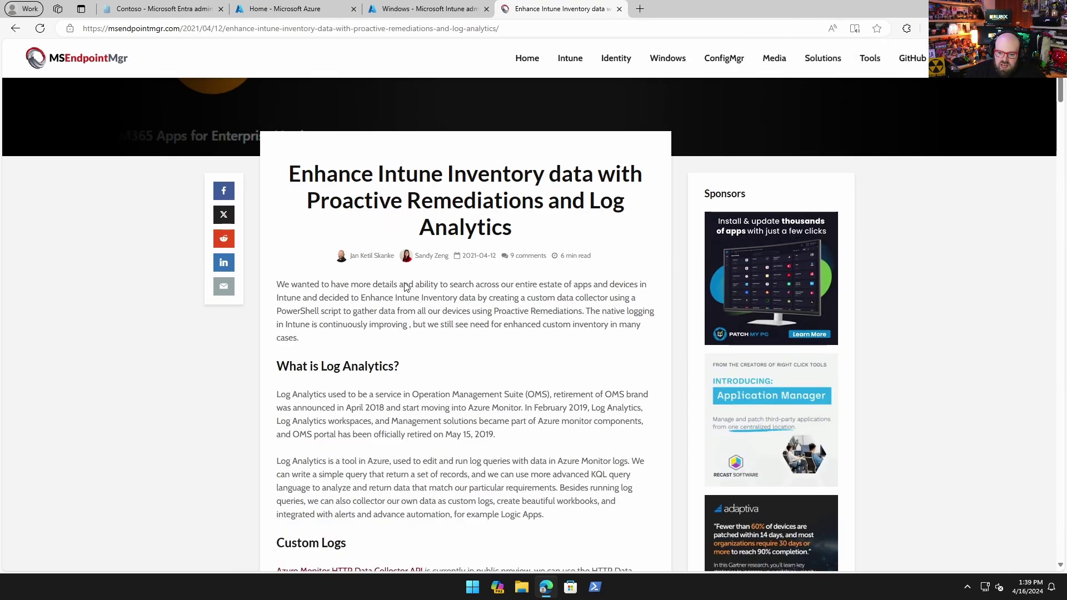
{"action": "scroll", "coordinate": [584, 367], "scroll_direction": "down", "scroll_amount": 3}
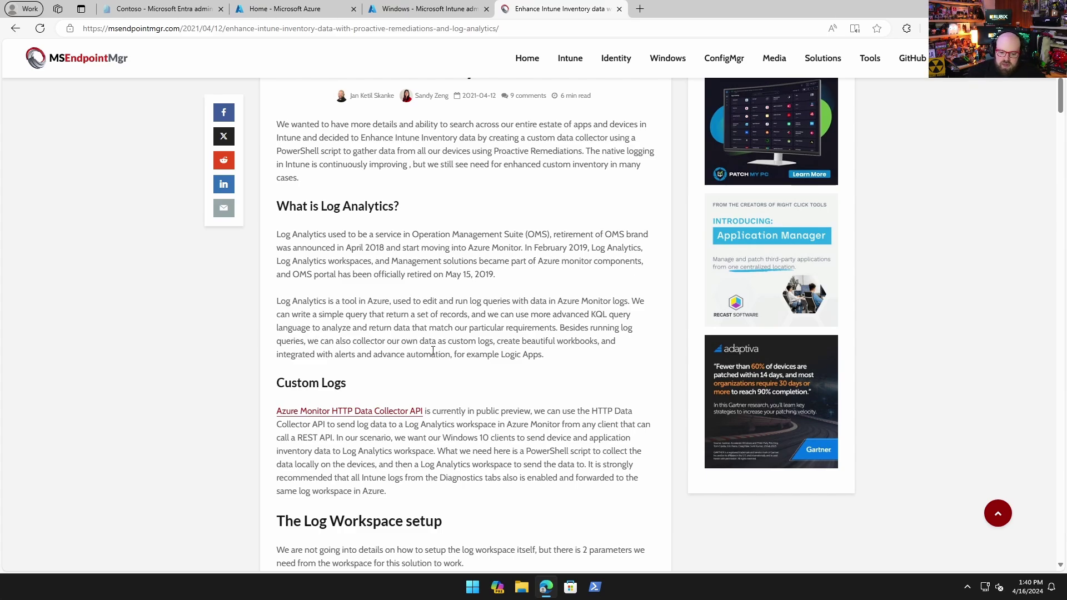
- Read the article's sections on the log workspace setup, the Invoke-CustomInventory.ps1 script and running it through Proactive Remediations
{"action": "scroll", "coordinate": [445, 349], "scroll_direction": "down", "scroll_amount": 6}
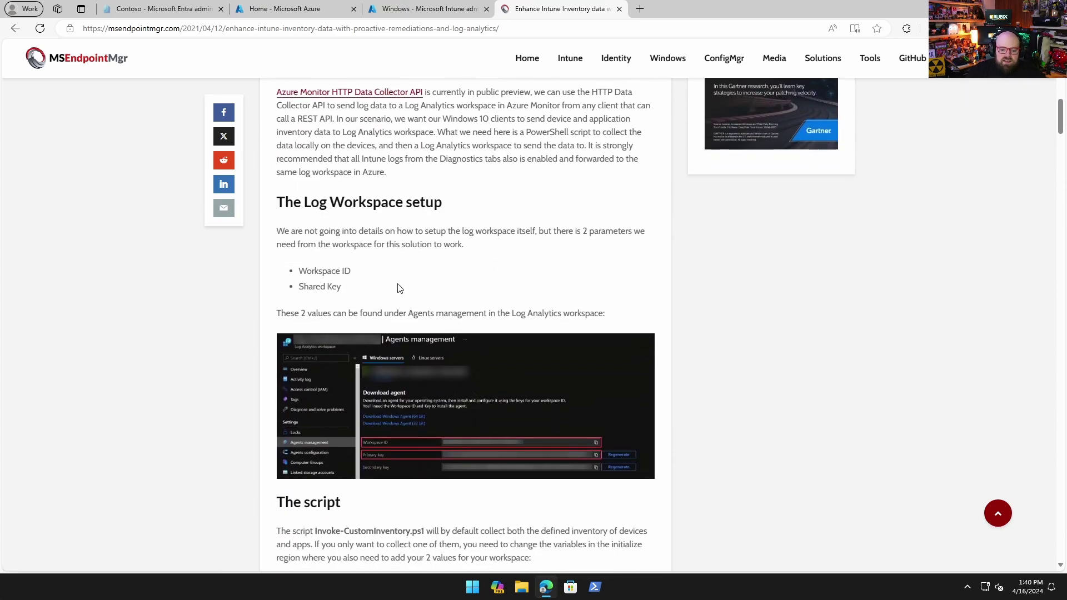
{"action": "scroll", "coordinate": [372, 286], "scroll_direction": "down", "scroll_amount": 7}
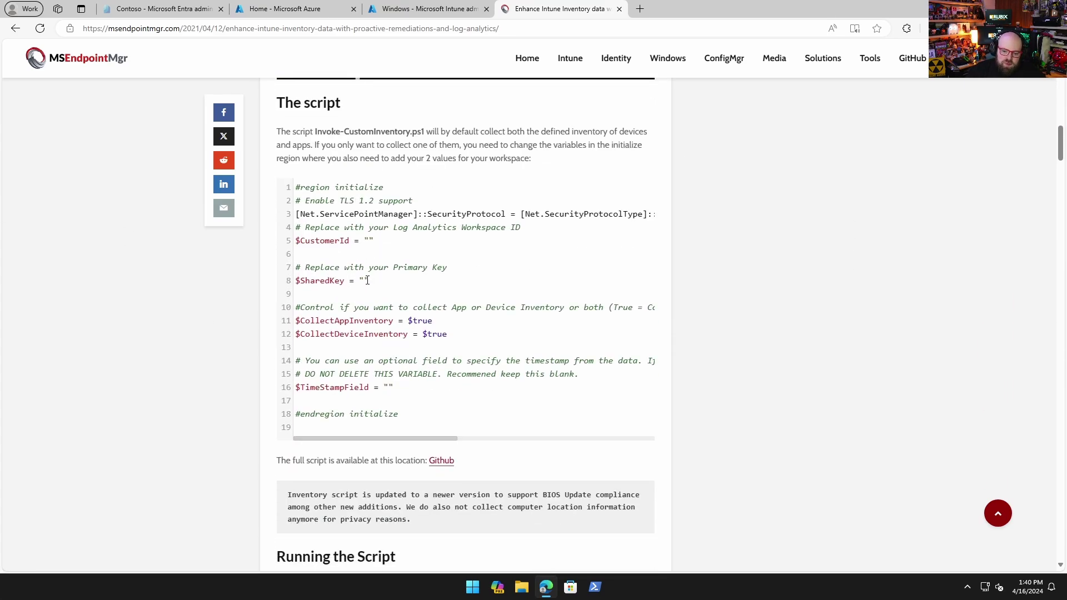
{"action": "scroll", "coordinate": [367, 280], "scroll_direction": "down", "scroll_amount": 4}
{"action": "scroll", "coordinate": [358, 267], "scroll_direction": "down", "scroll_amount": 3}
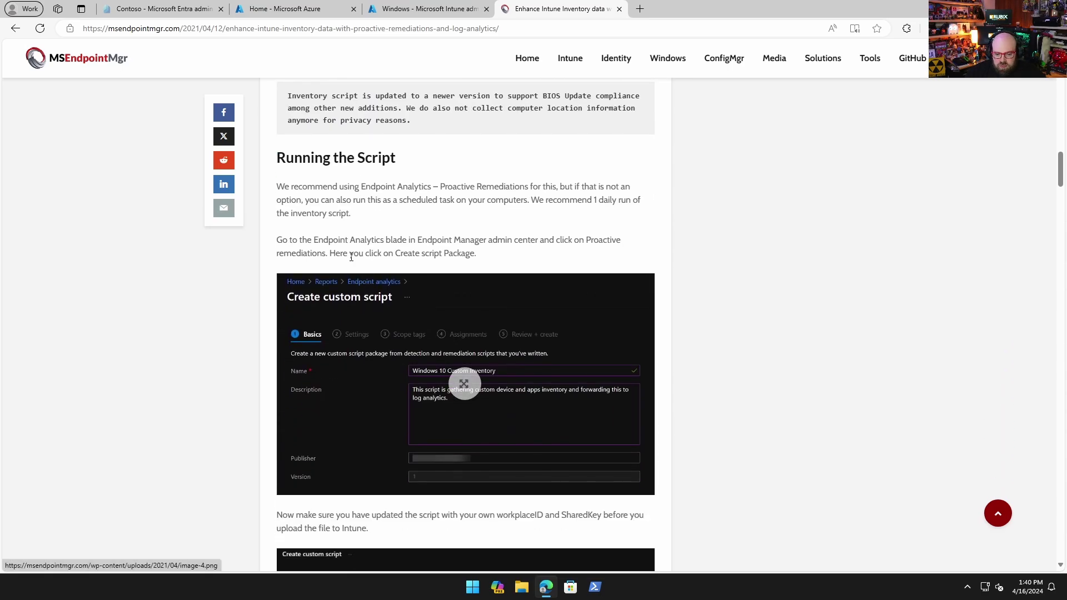
{"action": "scroll", "coordinate": [351, 257], "scroll_direction": "down", "scroll_amount": 2}
{"action": "scroll", "coordinate": [345, 255], "scroll_direction": "down", "scroll_amount": 4}
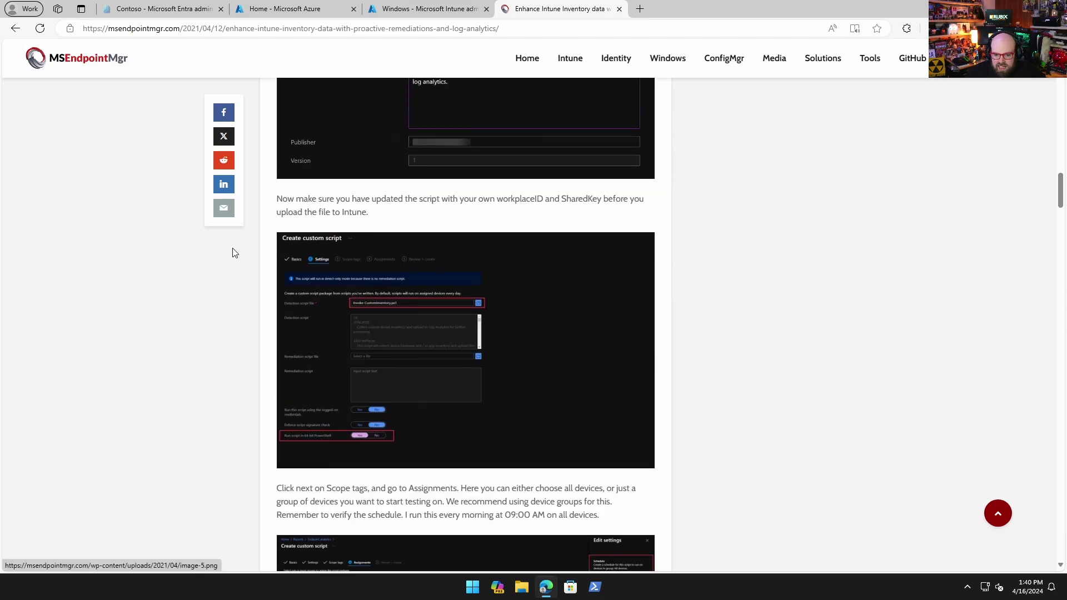
{"action": "scroll", "coordinate": [233, 253], "scroll_direction": "up", "scroll_amount": 7}
{"action": "scroll", "coordinate": [483, 313], "scroll_direction": "down", "scroll_amount": 14}
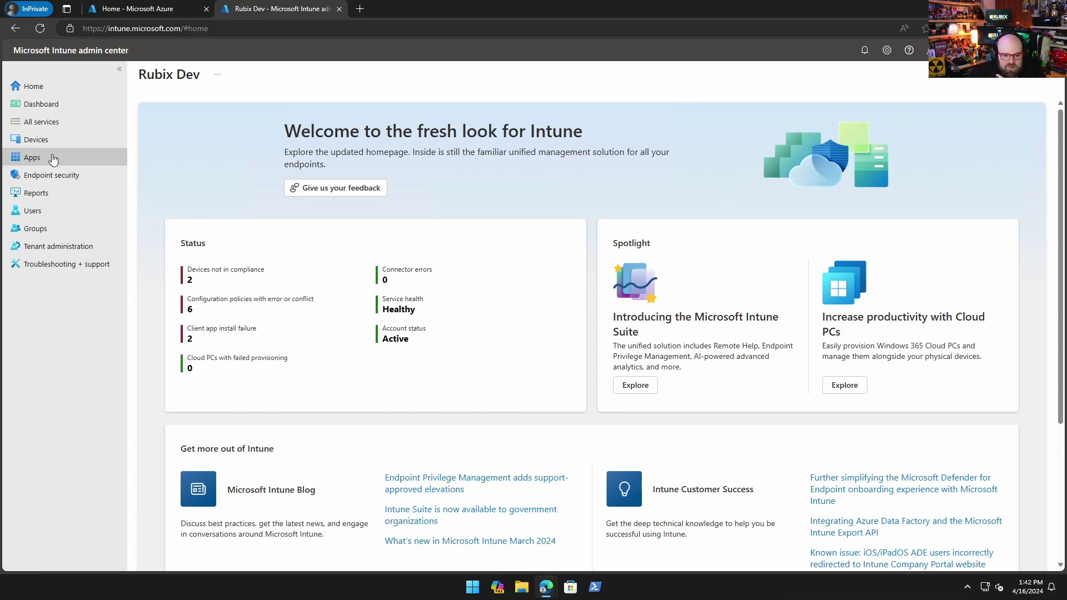
- Switch to the Azure portal and open the workbooks gallery of the IntuneLogs Log Analytics workspace
{"action": "left_click", "coordinate": [135, 16]}
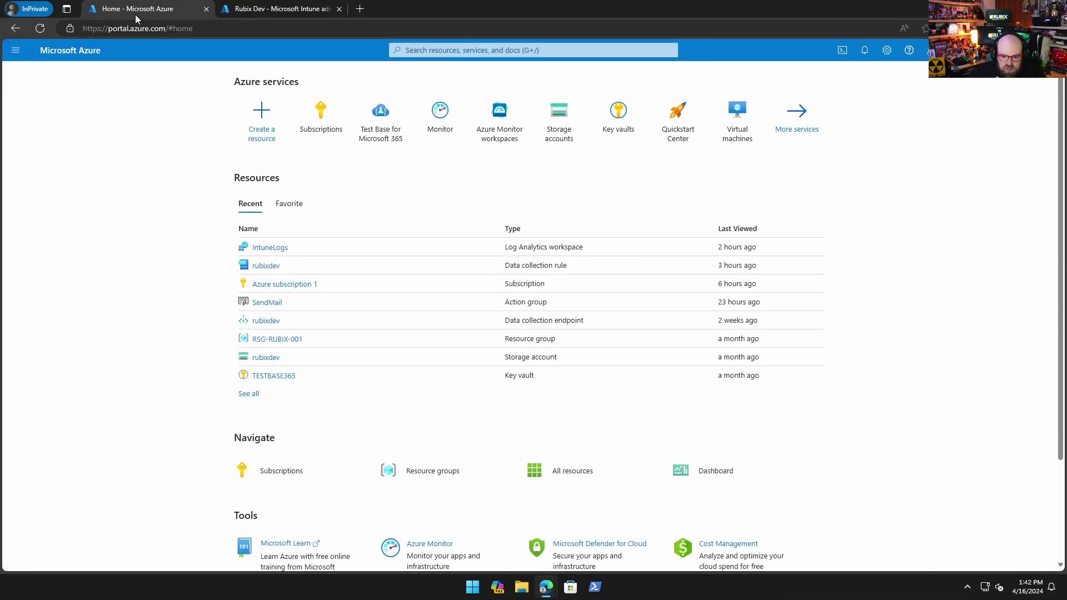
{"action": "left_click", "coordinate": [277, 247]}
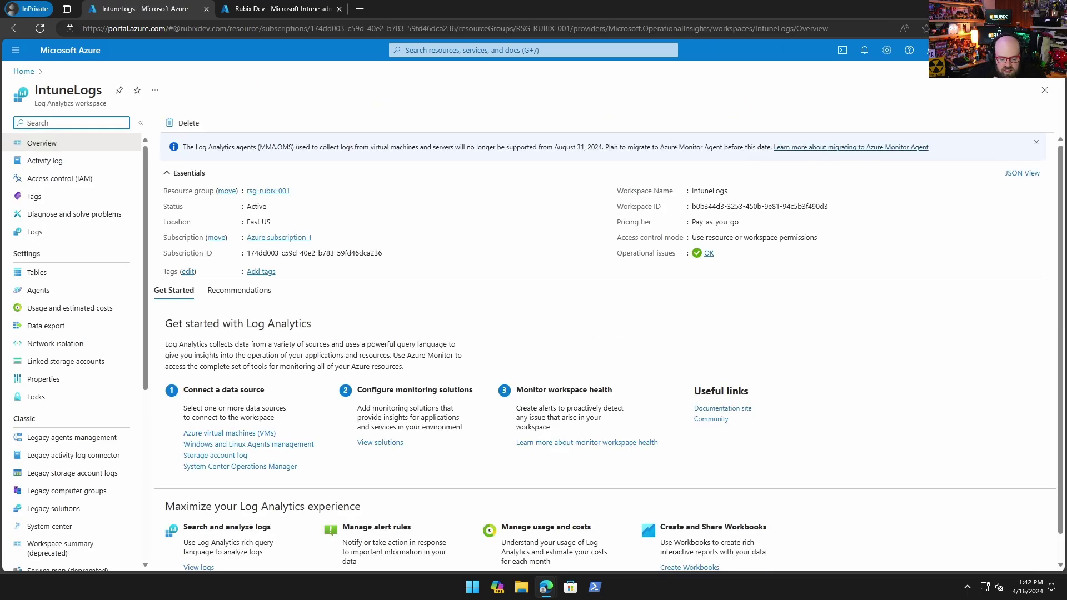
{"action": "scroll", "coordinate": [72, 231], "scroll_direction": "down", "scroll_amount": 5}
{"action": "scroll", "coordinate": [72, 231], "scroll_direction": "down", "scroll_amount": 1}
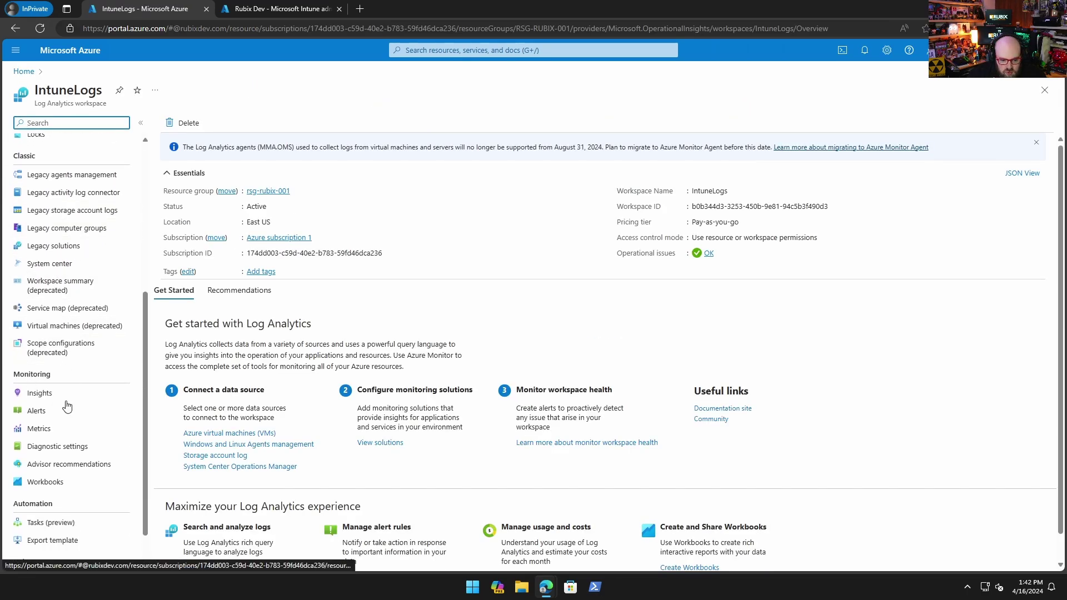
{"action": "left_click", "coordinate": [57, 485]}
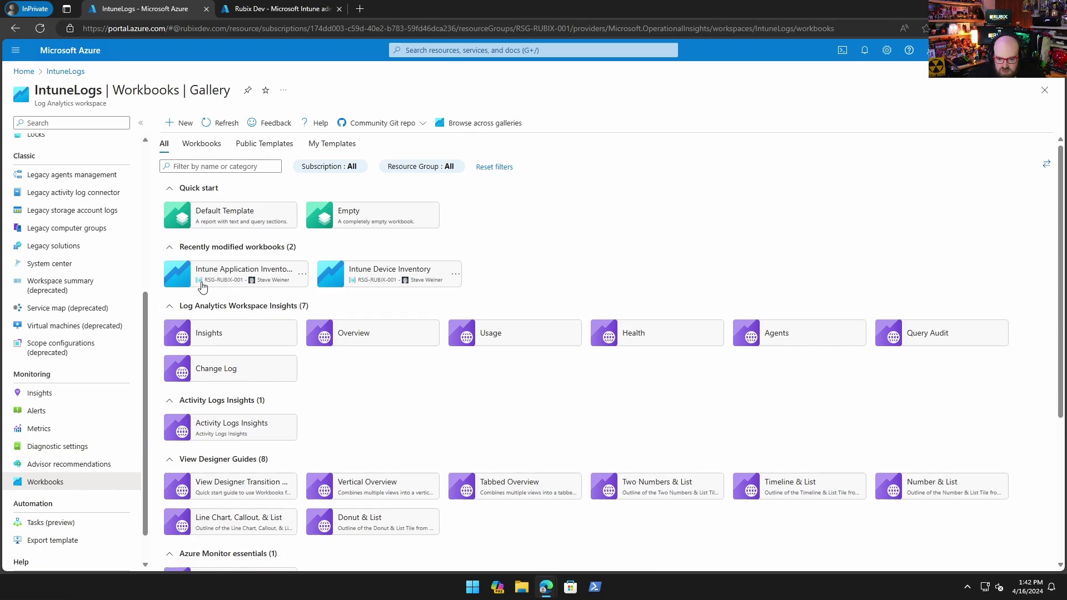
- Open the Intune Device Inventory workbook and review its operating system trend and hardware inventory report
{"action": "left_click", "coordinate": [352, 278]}
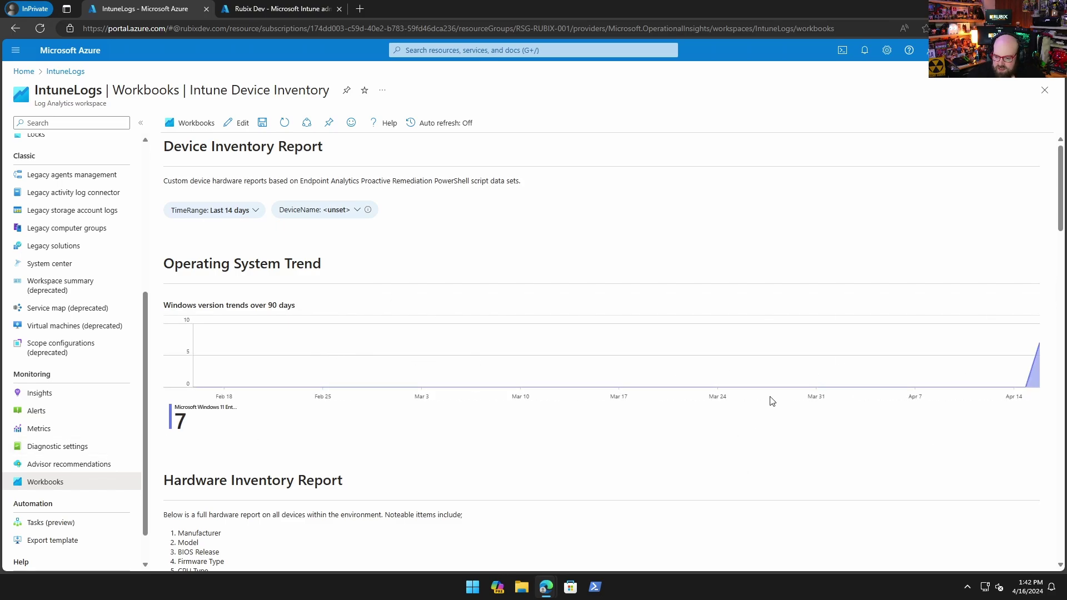
{"action": "scroll", "coordinate": [771, 402], "scroll_direction": "down", "scroll_amount": 1}
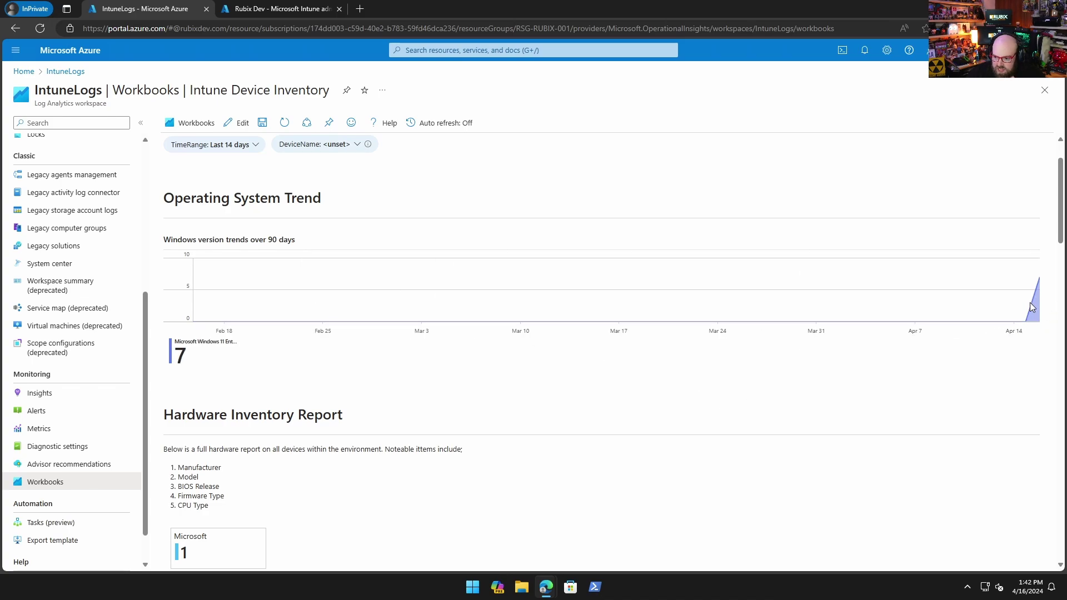
{"action": "scroll", "coordinate": [994, 315], "scroll_direction": "down", "scroll_amount": 5}
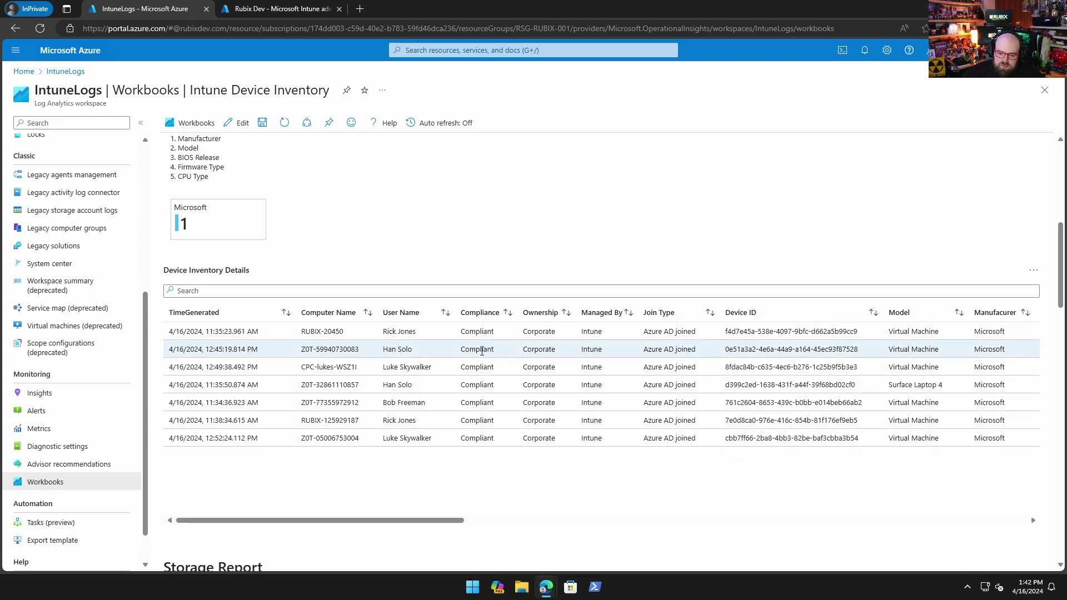
- Examine the remaining columns of the Device Inventory Details table, from model and serial number to BIOS, CPU and storage
{"action": "scroll", "coordinate": [467, 352], "scroll_direction": "right", "scroll_amount": 3}
{"action": "scroll", "coordinate": [466, 352], "scroll_direction": "right", "scroll_amount": 10}
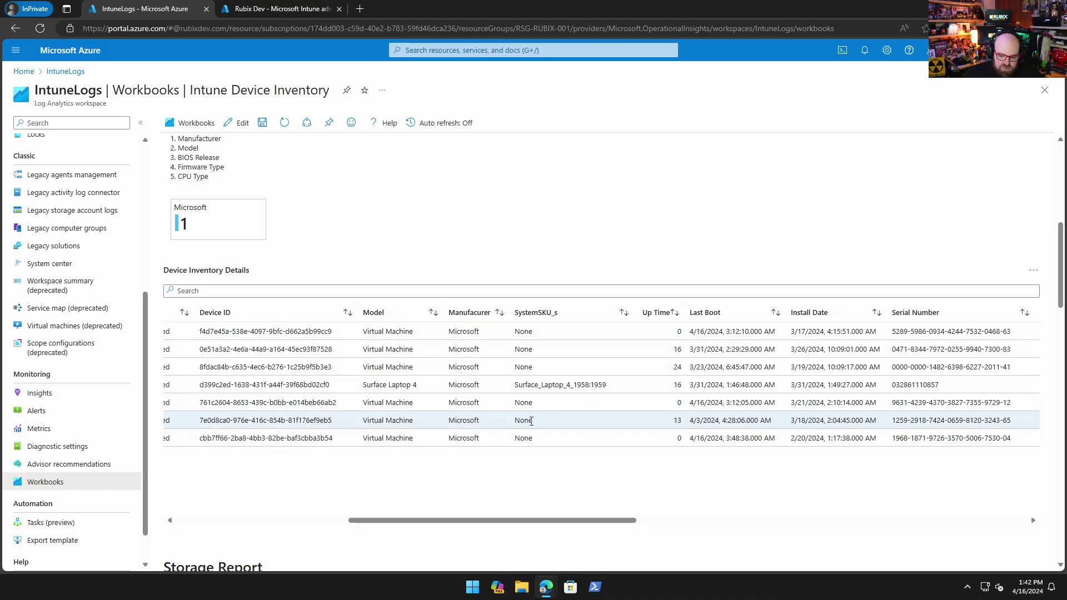
{"action": "scroll", "coordinate": [489, 383], "scroll_direction": "right", "scroll_amount": 10}
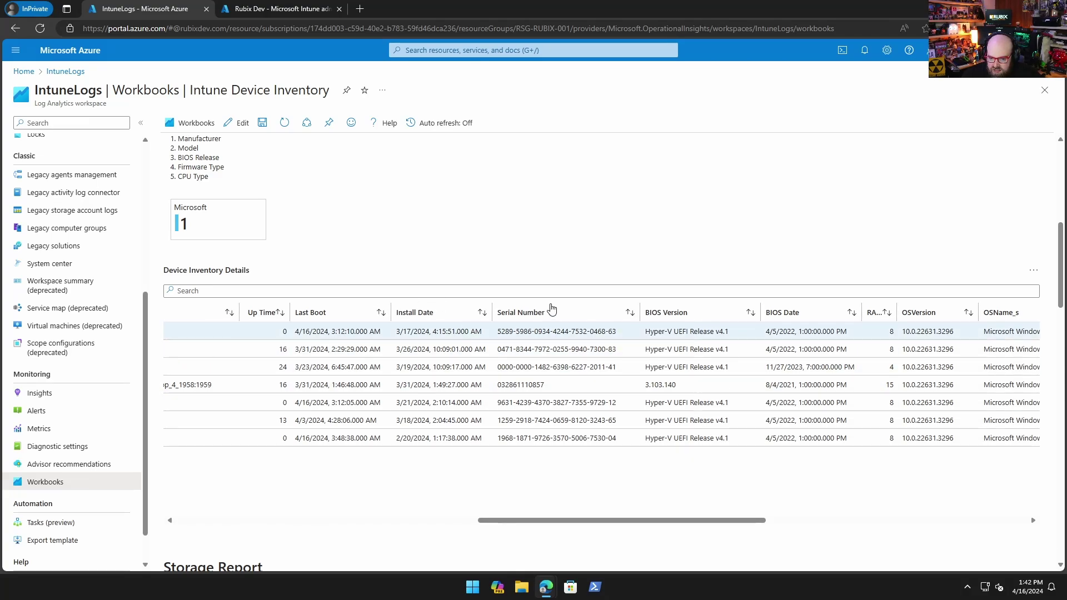
{"action": "scroll", "coordinate": [555, 344], "scroll_direction": "right", "scroll_amount": 5}
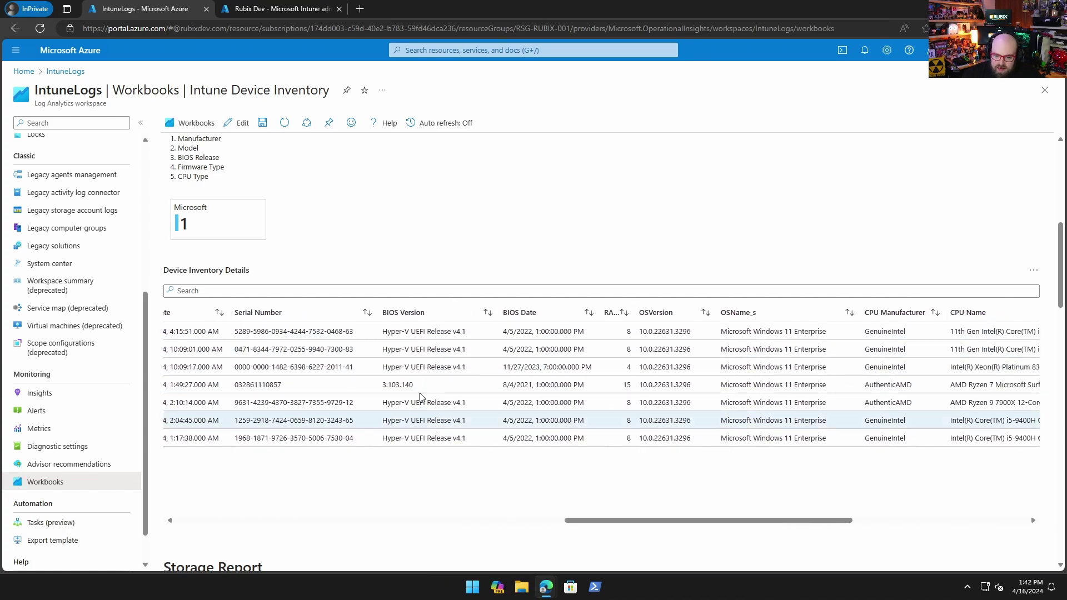
{"action": "scroll", "coordinate": [536, 331], "scroll_direction": "right", "scroll_amount": 5}
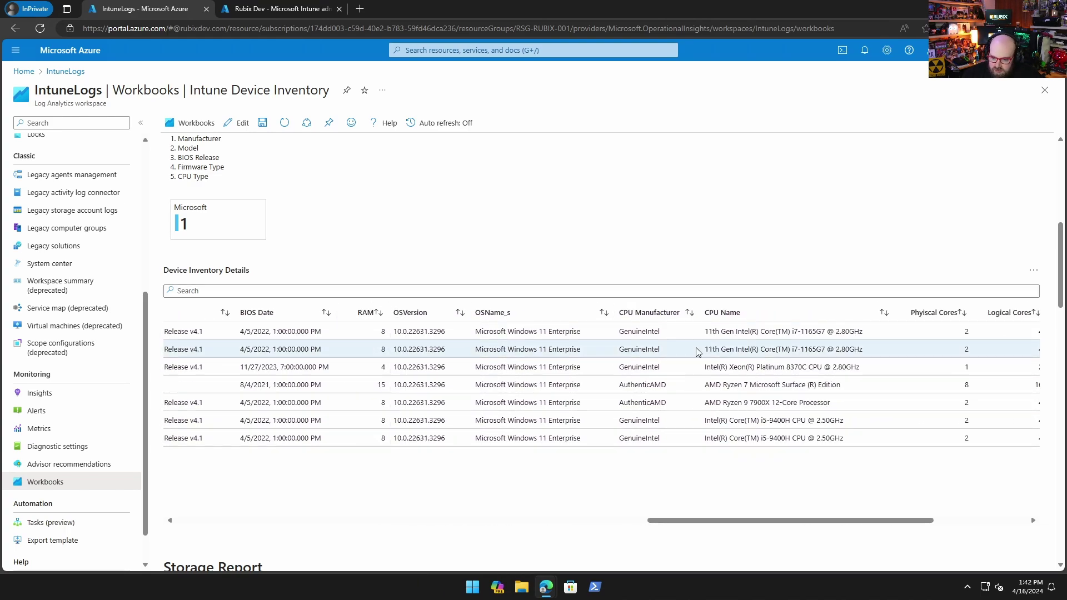
{"action": "scroll", "coordinate": [468, 323], "scroll_direction": "right", "scroll_amount": 5}
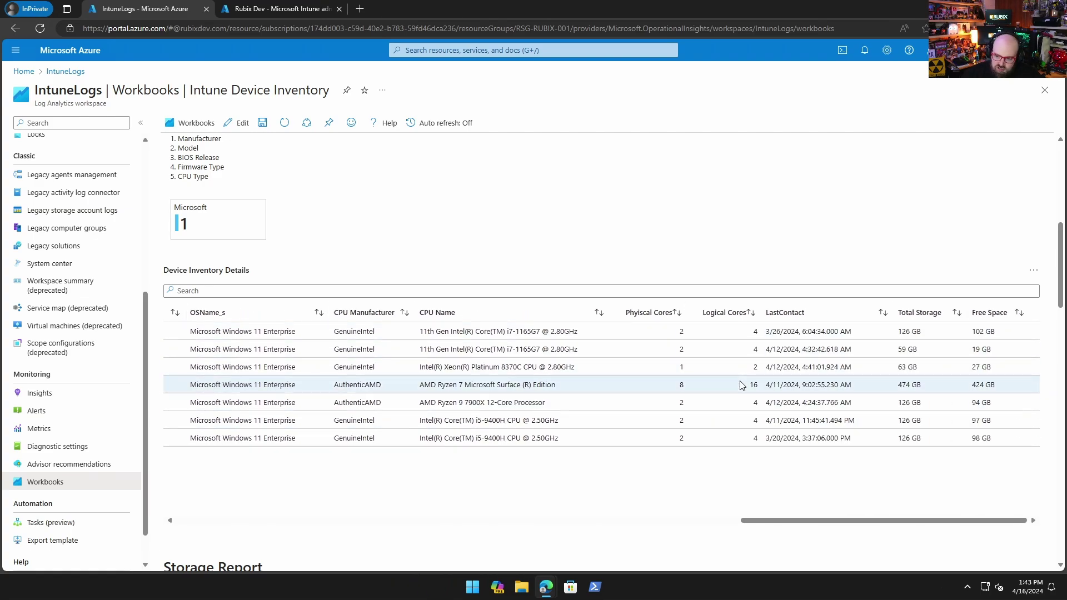
- Review the uptime, model, device ID, join type and compliance columns of the Device Inventory Details table back to its first column
{"action": "scroll", "coordinate": [737, 395], "scroll_direction": "left", "scroll_amount": 8}
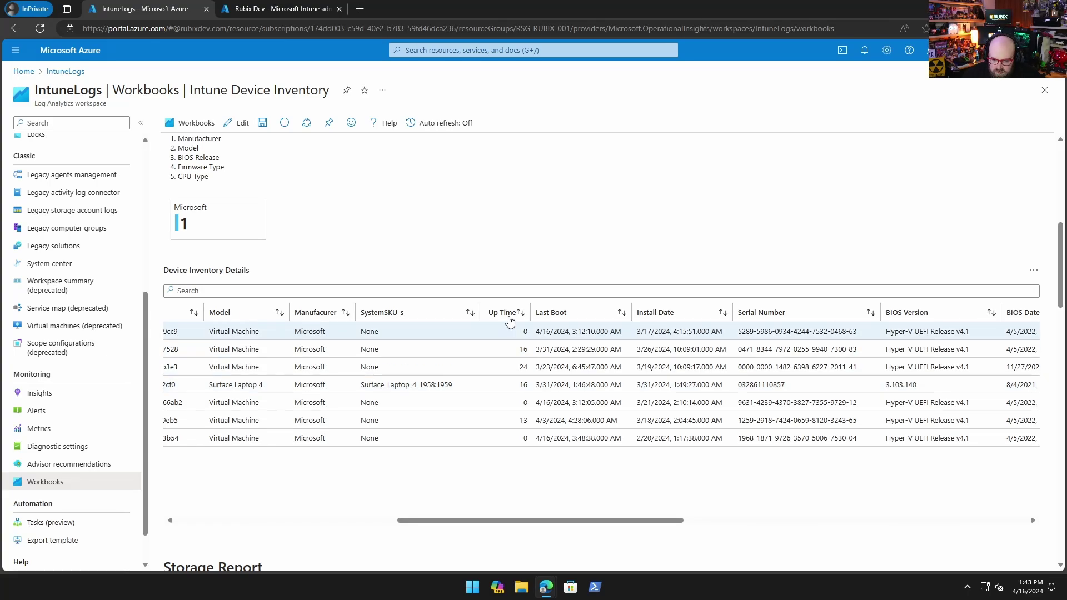
{"action": "scroll", "coordinate": [503, 367], "scroll_direction": "left", "scroll_amount": 5}
{"action": "scroll", "coordinate": [503, 367], "scroll_direction": "left", "scroll_amount": 1}
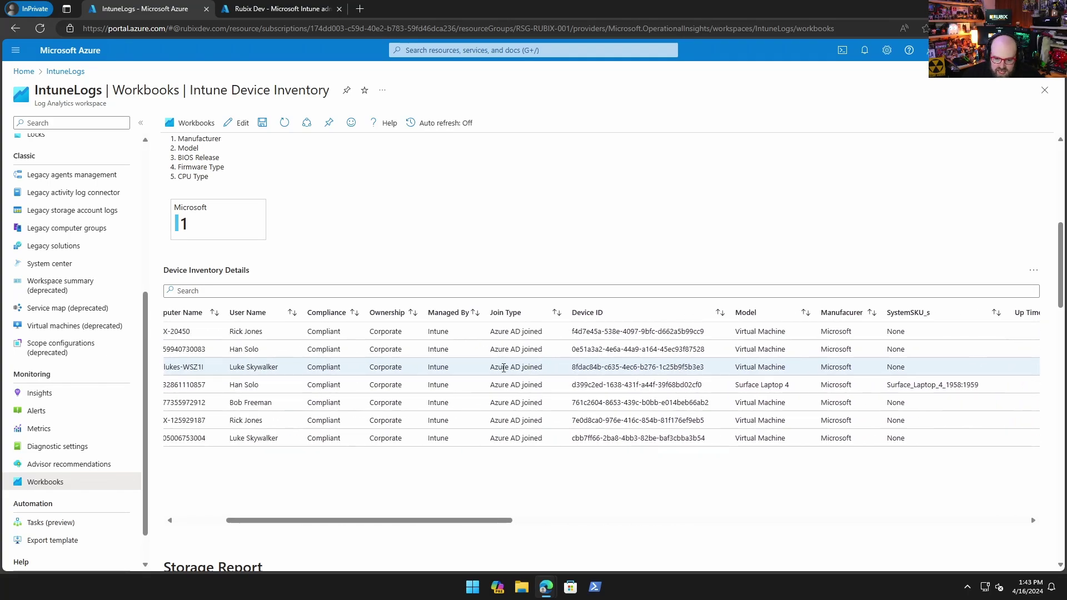
{"action": "scroll", "coordinate": [250, 375], "scroll_direction": "left", "scroll_amount": 6}
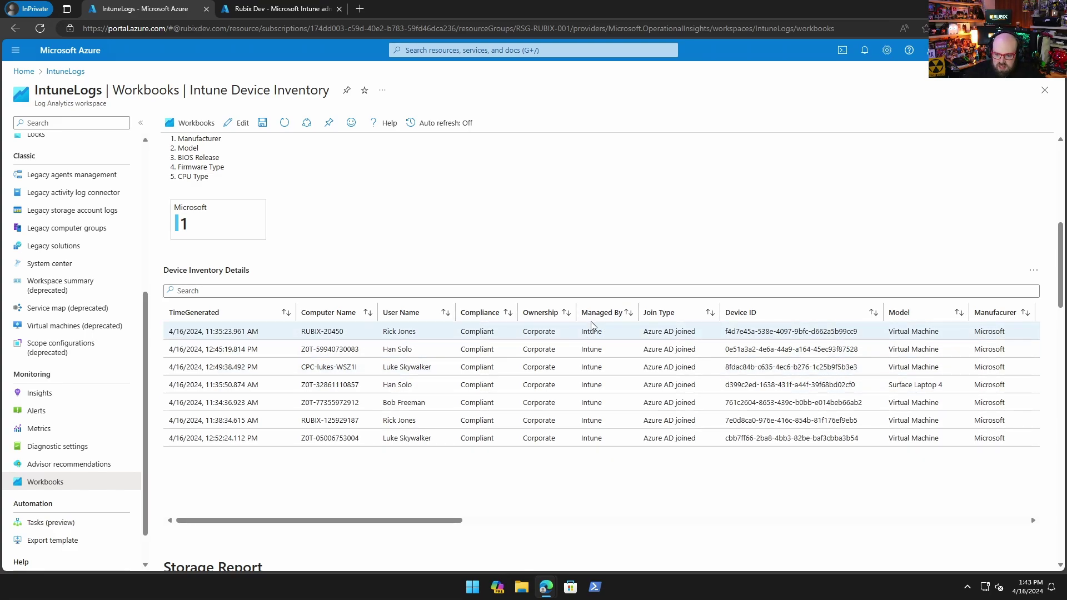
- Review the Storage Report's BitLocker status chart, per-device encryption list and 30-day cipher use
{"action": "scroll", "coordinate": [600, 405], "scroll_direction": "down", "scroll_amount": 3}
{"action": "scroll", "coordinate": [592, 321], "scroll_direction": "down", "scroll_amount": 3}
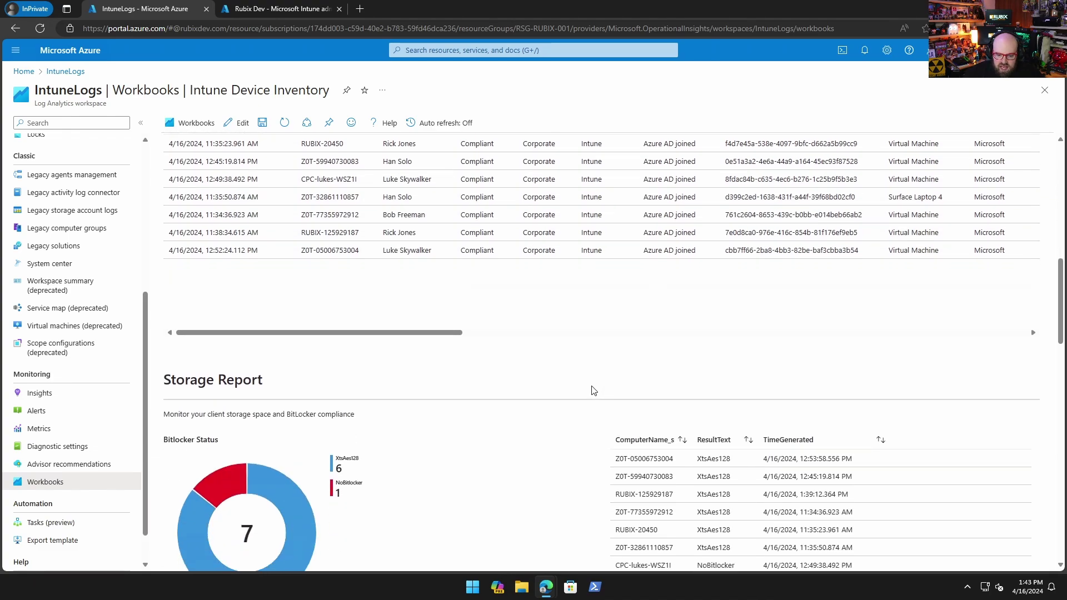
{"action": "scroll", "coordinate": [539, 407], "scroll_direction": "down", "scroll_amount": 1}
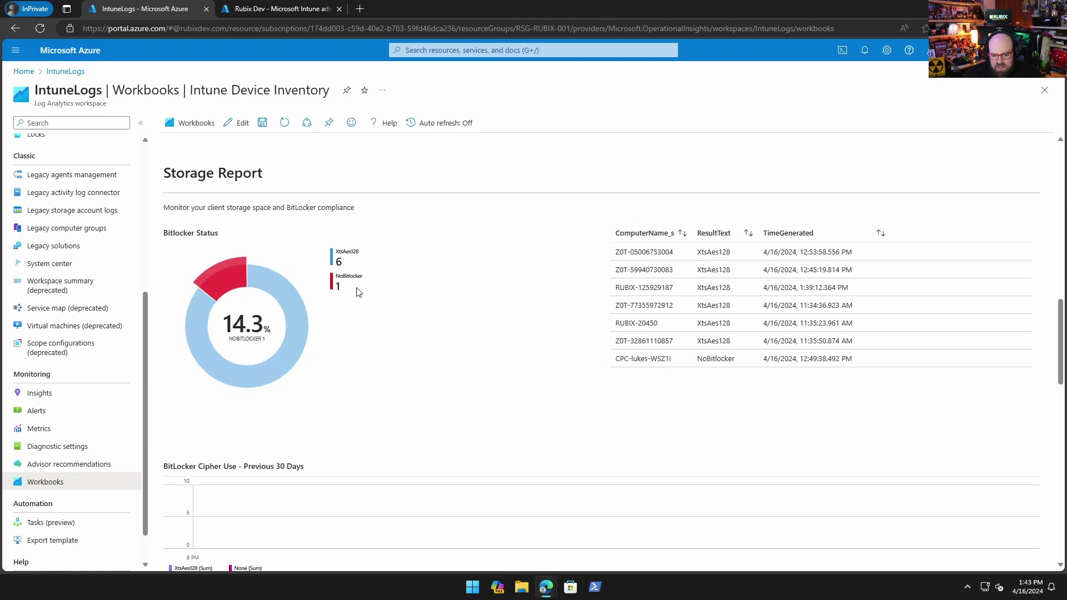
{"action": "scroll", "coordinate": [600, 331], "scroll_direction": "down", "scroll_amount": 3}
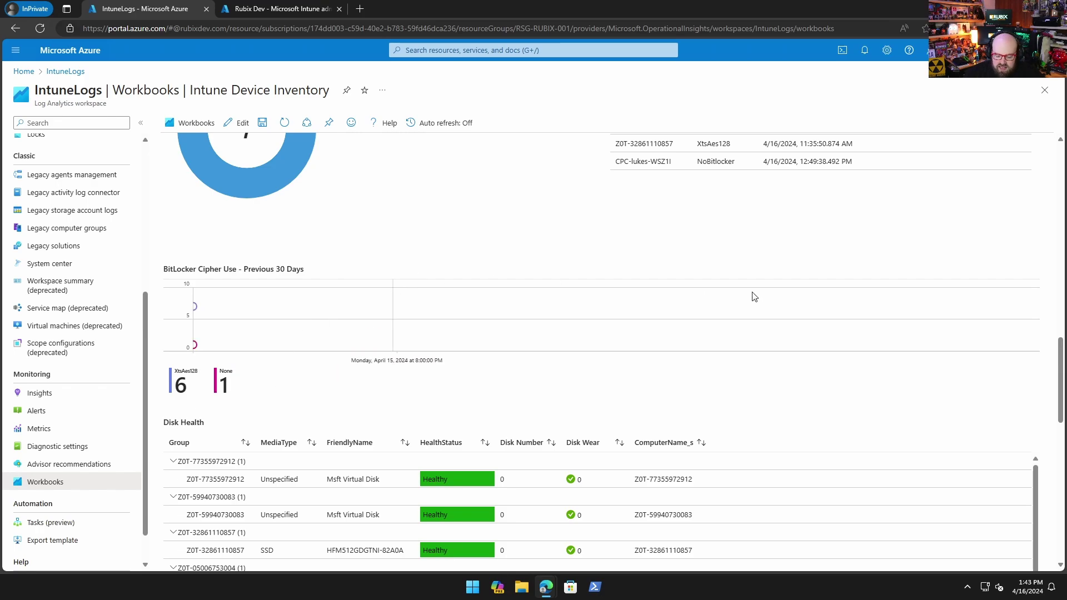
{"action": "scroll", "coordinate": [433, 276], "scroll_direction": "down", "scroll_amount": 2}
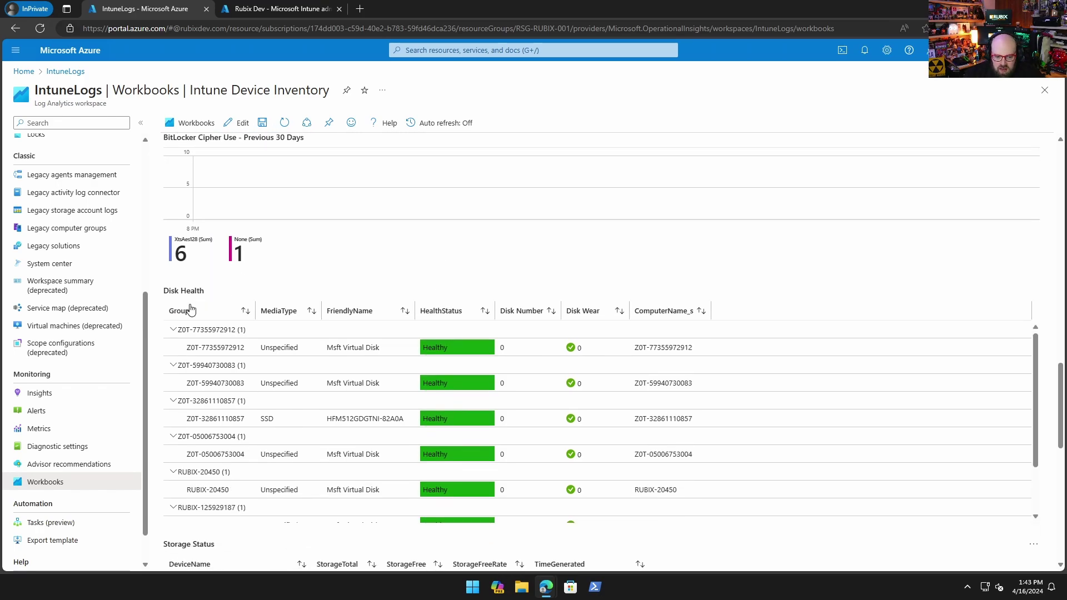
- Examine the Disk Health table, including the SSD's friendly name, and the free storage rates in the Storage Status table
{"action": "scroll", "coordinate": [413, 408], "scroll_direction": "down", "scroll_amount": 1}
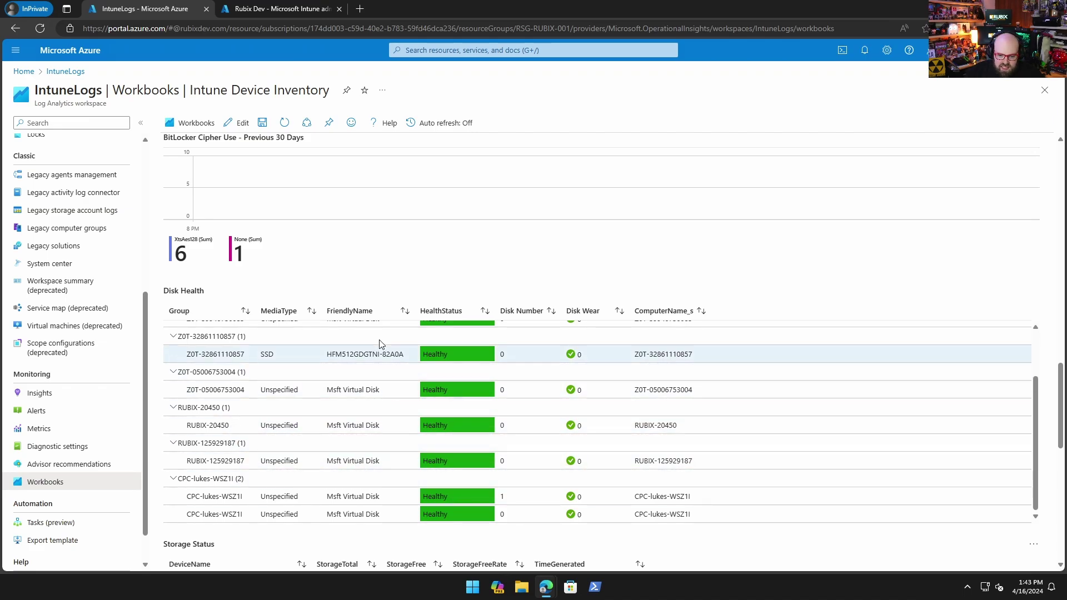
{"action": "scroll", "coordinate": [371, 439], "scroll_direction": "up", "scroll_amount": 1}
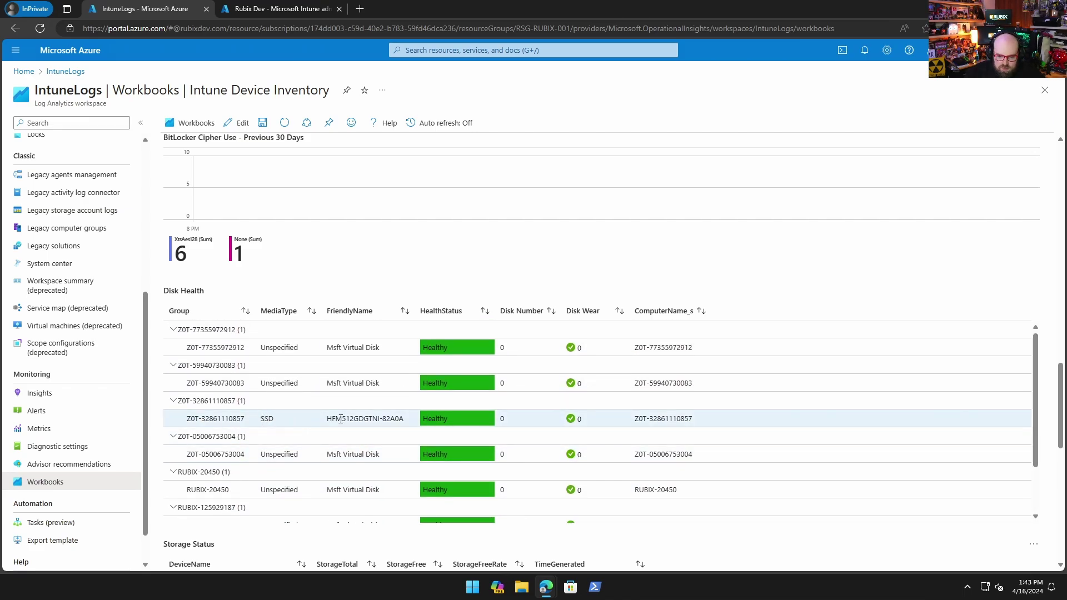
{"action": "left_click_drag", "start_coordinate": [340, 420], "coordinate": [435, 430]}
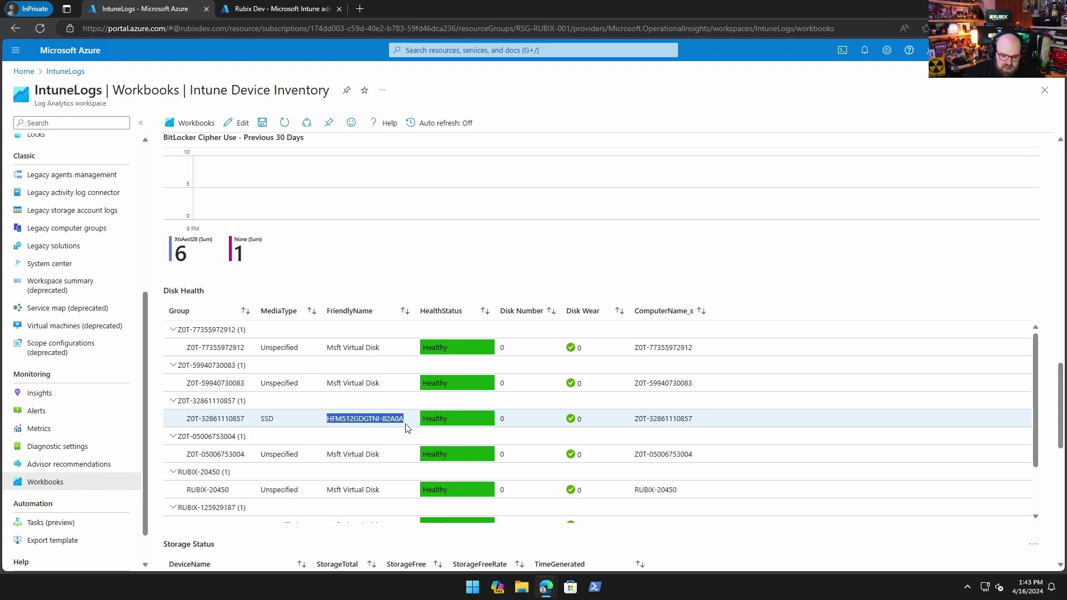
{"action": "left_click", "coordinate": [823, 300]}
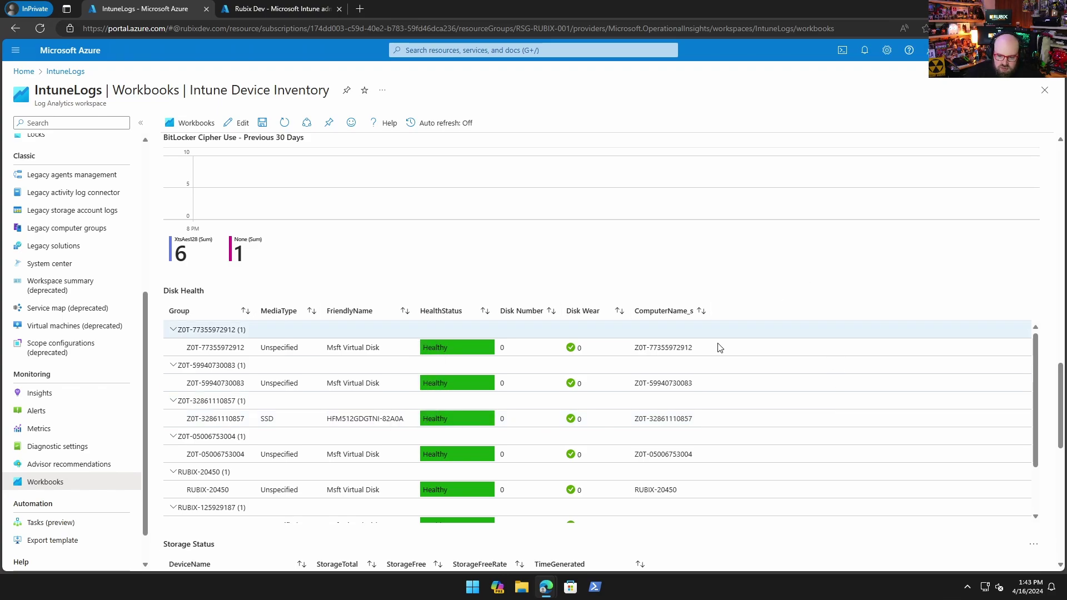
{"action": "scroll", "coordinate": [561, 360], "scroll_direction": "down", "scroll_amount": 3}
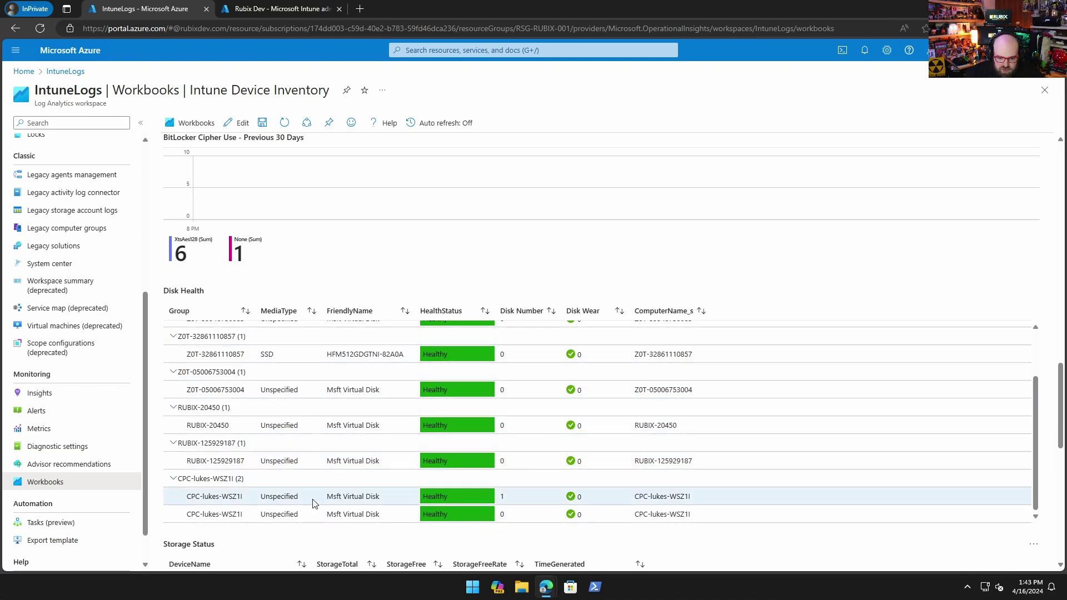
{"action": "scroll", "coordinate": [542, 561], "scroll_direction": "down", "scroll_amount": 2}
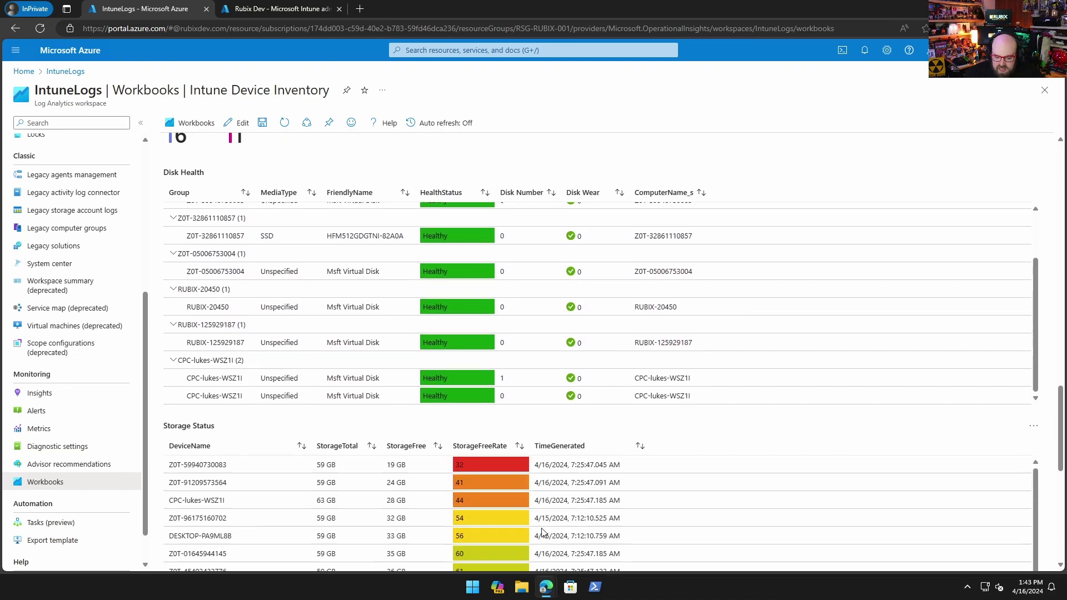
{"action": "scroll", "coordinate": [756, 364], "scroll_direction": "down", "scroll_amount": 2}
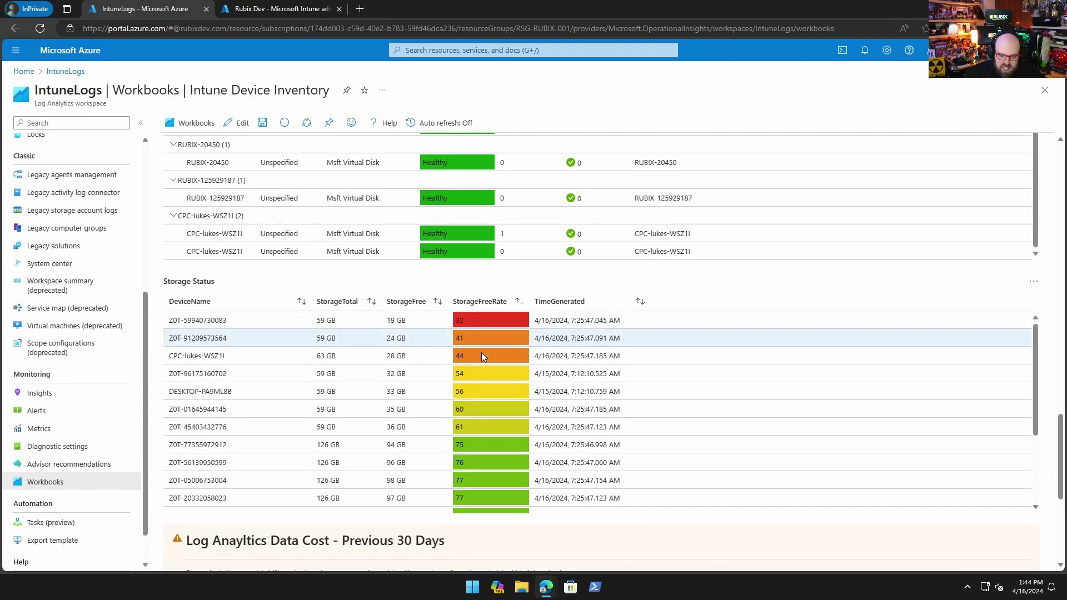
{"action": "scroll", "coordinate": [483, 353], "scroll_direction": "down", "scroll_amount": 1}
{"action": "scroll", "coordinate": [479, 454], "scroll_direction": "down", "scroll_amount": 3}
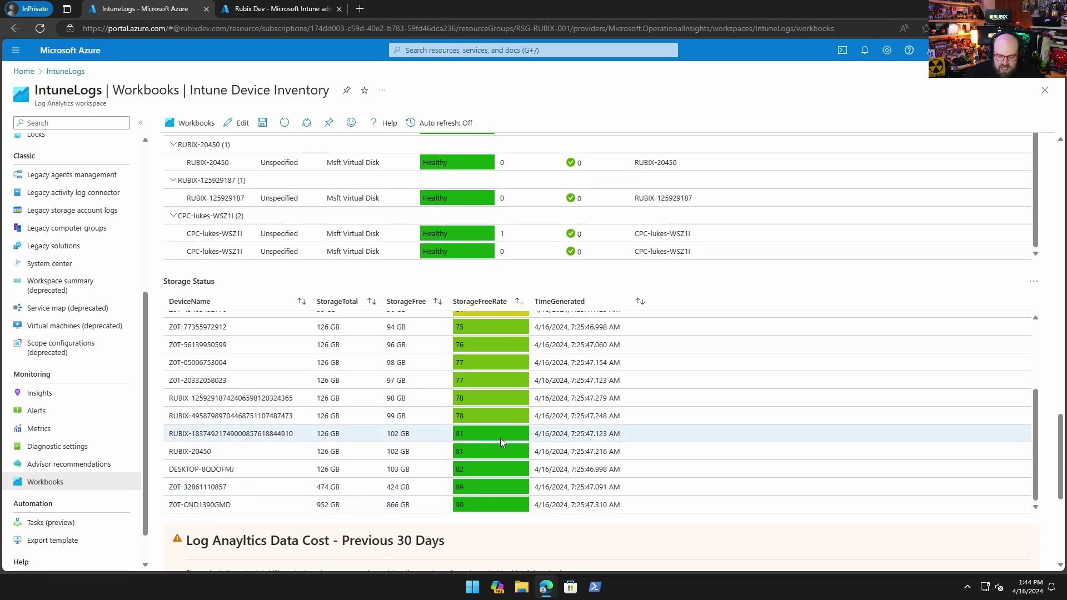
- Return to the workbooks gallery and open the Intune Application Inventory workbook
{"action": "scroll", "coordinate": [500, 438], "scroll_direction": "up", "scroll_amount": 4}
{"action": "scroll", "coordinate": [500, 440], "scroll_direction": "up", "scroll_amount": 10}
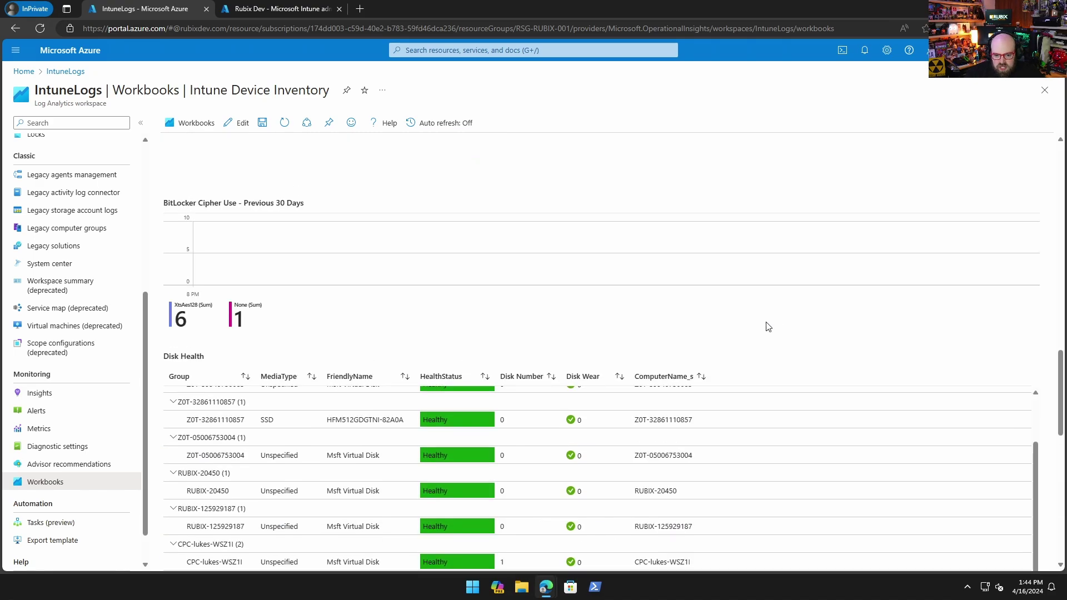
{"action": "scroll", "coordinate": [766, 326], "scroll_direction": "up", "scroll_amount": 8}
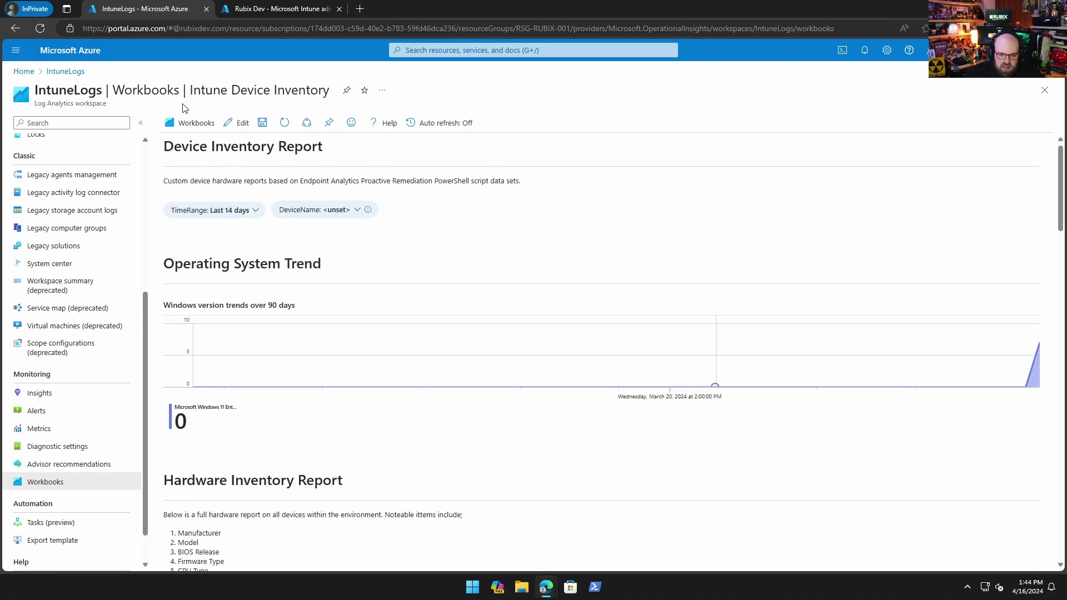
{"action": "left_click", "coordinate": [180, 122]}
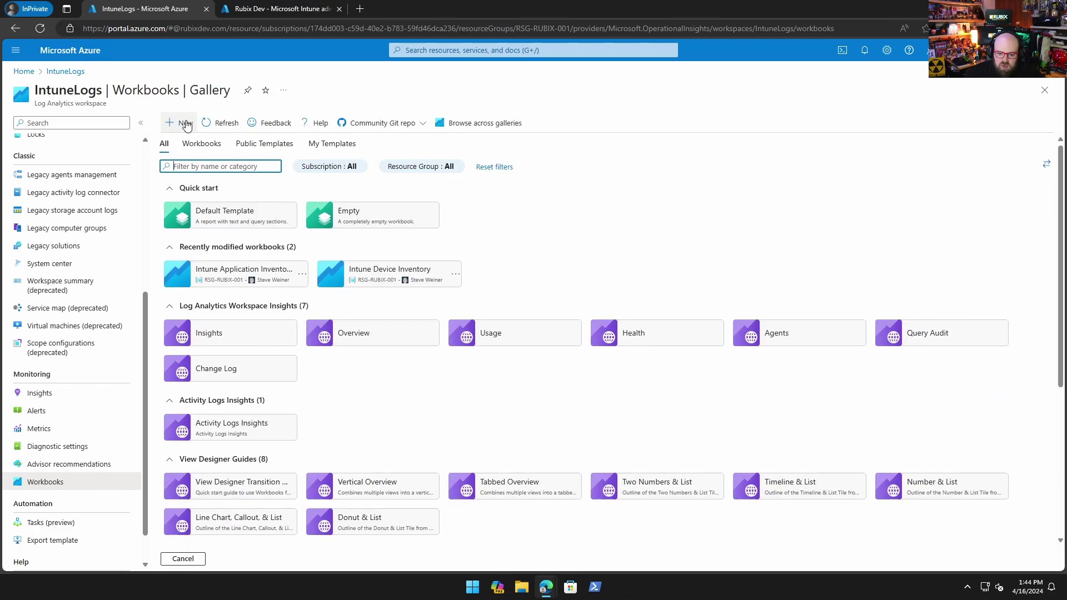
{"action": "left_click", "coordinate": [223, 276]}
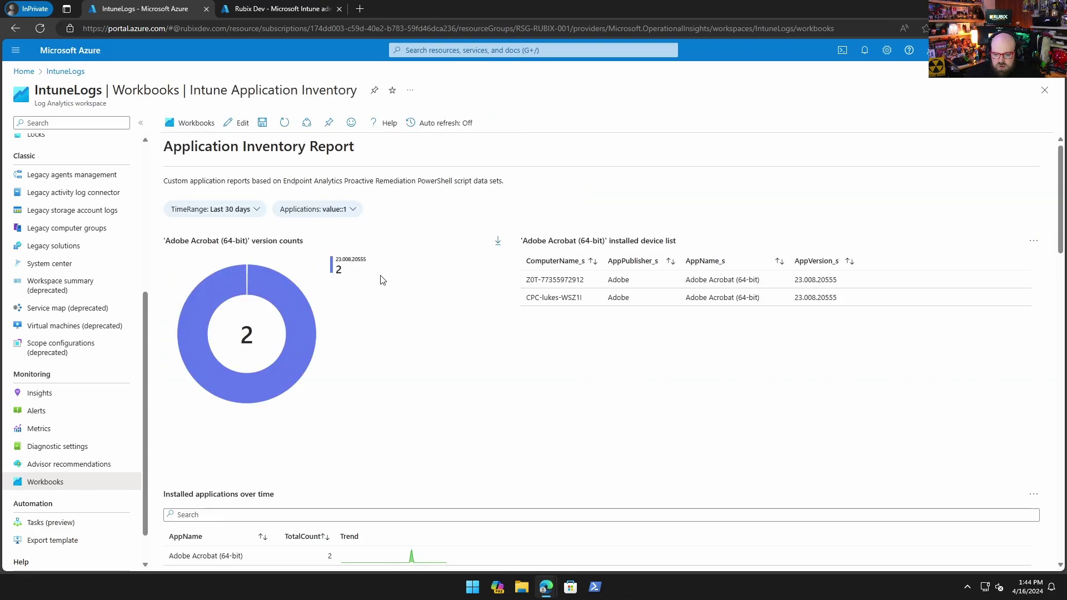
- Browse the application names offered by the Applications filter of the Application Inventory Report
{"action": "left_click", "coordinate": [356, 209]}
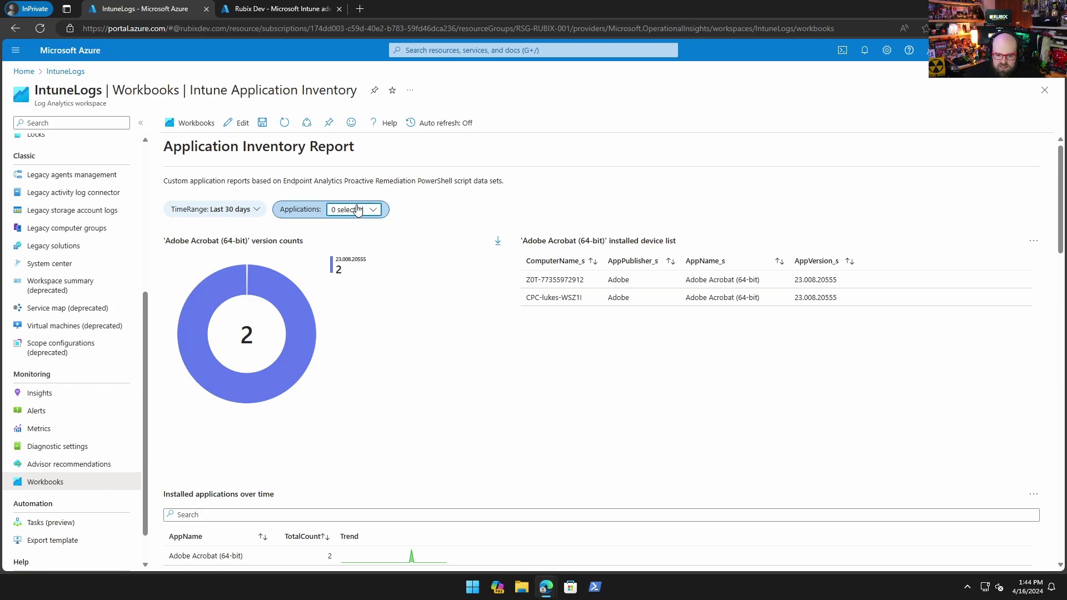
{"action": "left_click", "coordinate": [359, 216]}
{"action": "scroll", "coordinate": [457, 358], "scroll_direction": "down", "scroll_amount": 8}
{"action": "left_click", "coordinate": [454, 384]}
{"action": "scroll", "coordinate": [420, 451], "scroll_direction": "up", "scroll_amount": 10}
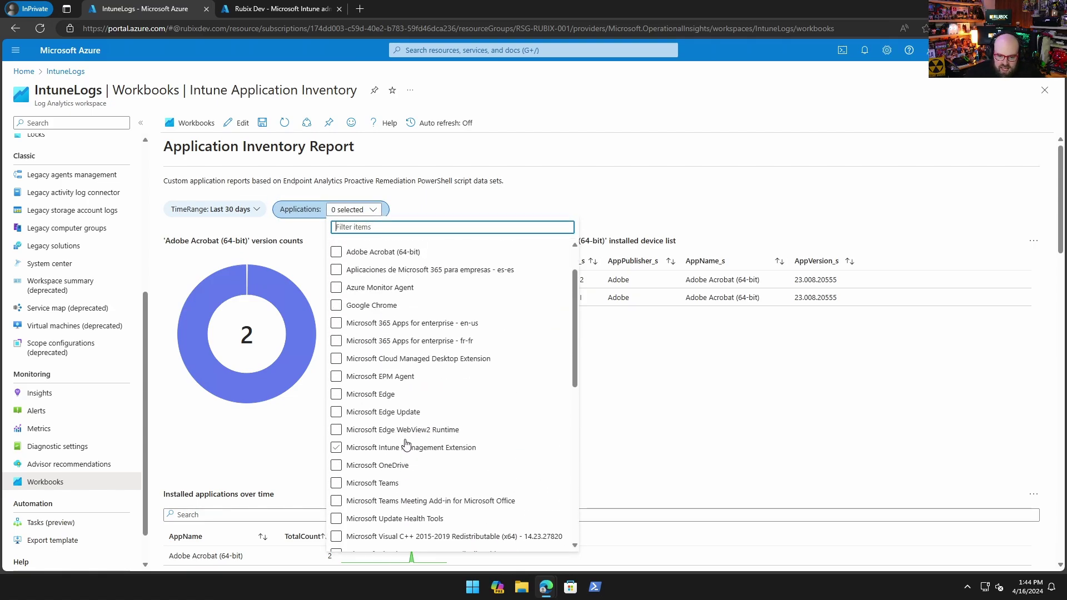
{"action": "scroll", "coordinate": [362, 289], "scroll_direction": "down", "scroll_amount": 3}
{"action": "left_click", "coordinate": [389, 300]}
{"action": "left_click", "coordinate": [688, 365]}
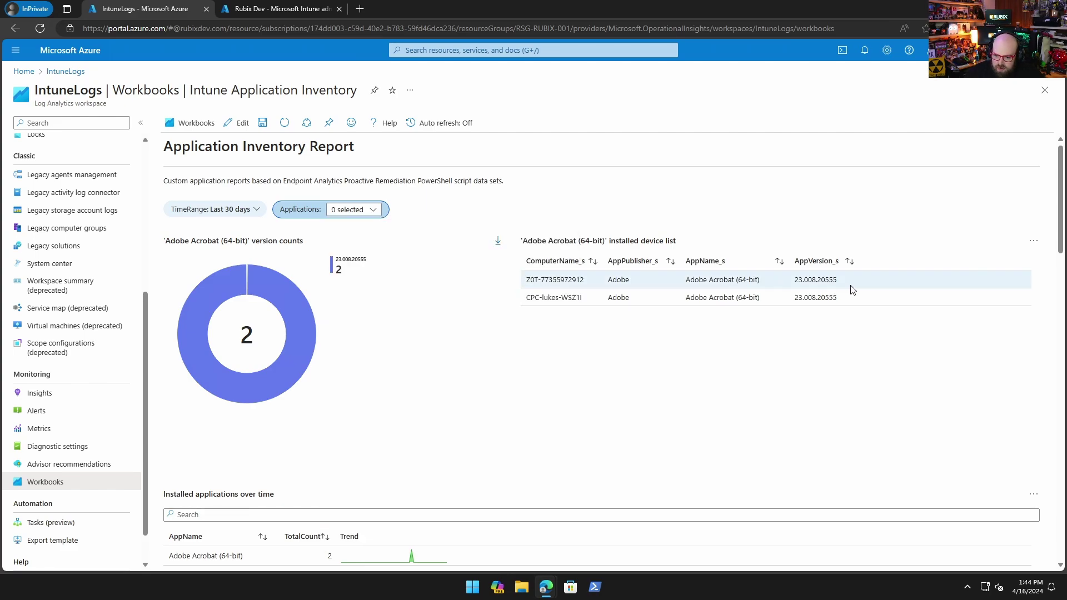
- Set the report's Applications filter to All
{"action": "left_click", "coordinate": [373, 210]}
{"action": "left_click", "coordinate": [337, 265]}
{"action": "left_click", "coordinate": [757, 373]}
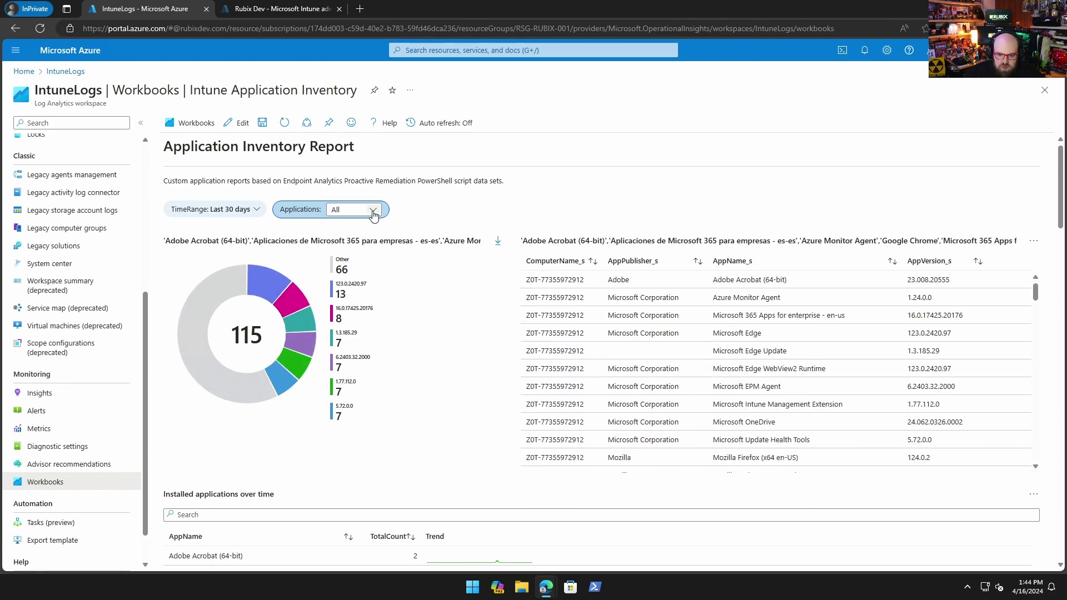
- Clear All in the Applications filter and show only Azure Monitor Agent
{"action": "scroll", "coordinate": [351, 222], "scroll_direction": "down", "scroll_amount": 1}
{"action": "left_click", "coordinate": [373, 146]}
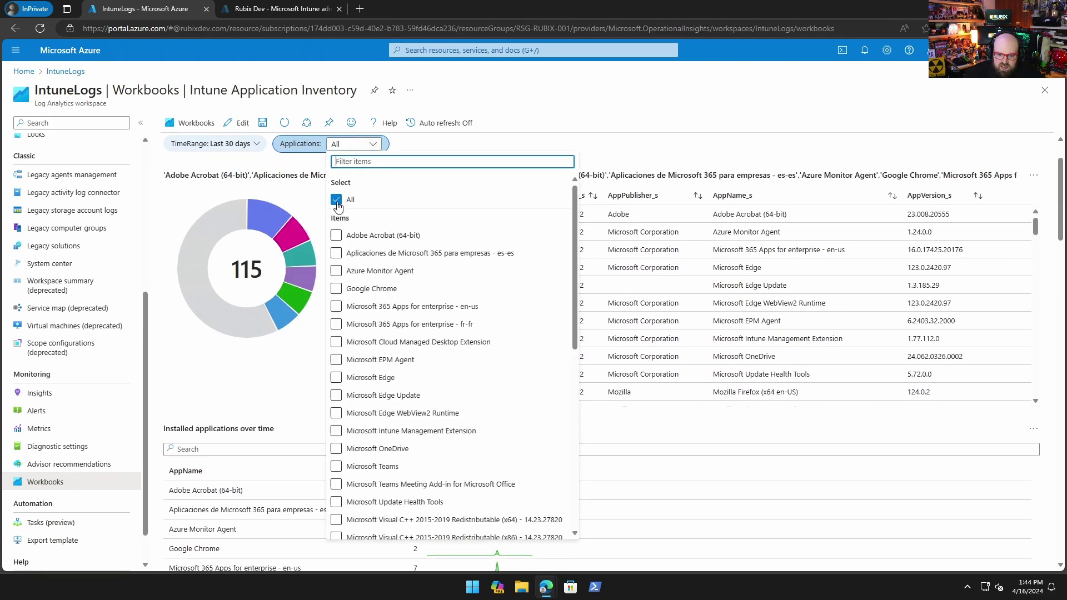
{"action": "left_click", "coordinate": [335, 201]}
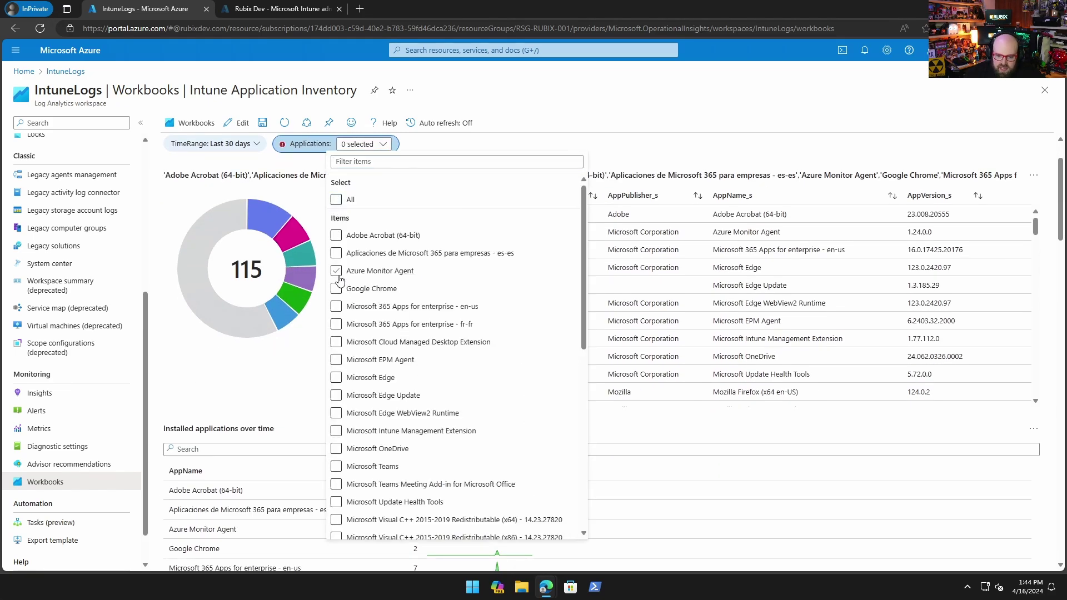
{"action": "left_click", "coordinate": [268, 381]}
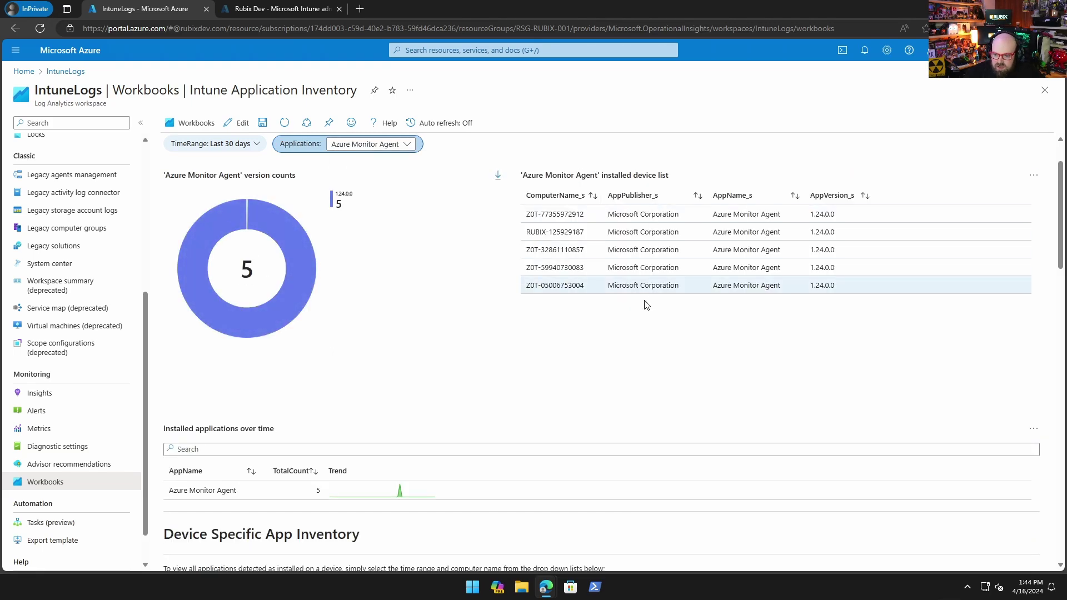
- Change the Applications filter to Notepad++ (64-bit x64) only and inspect the slices of its version counts chart
{"action": "left_click", "coordinate": [408, 146]}
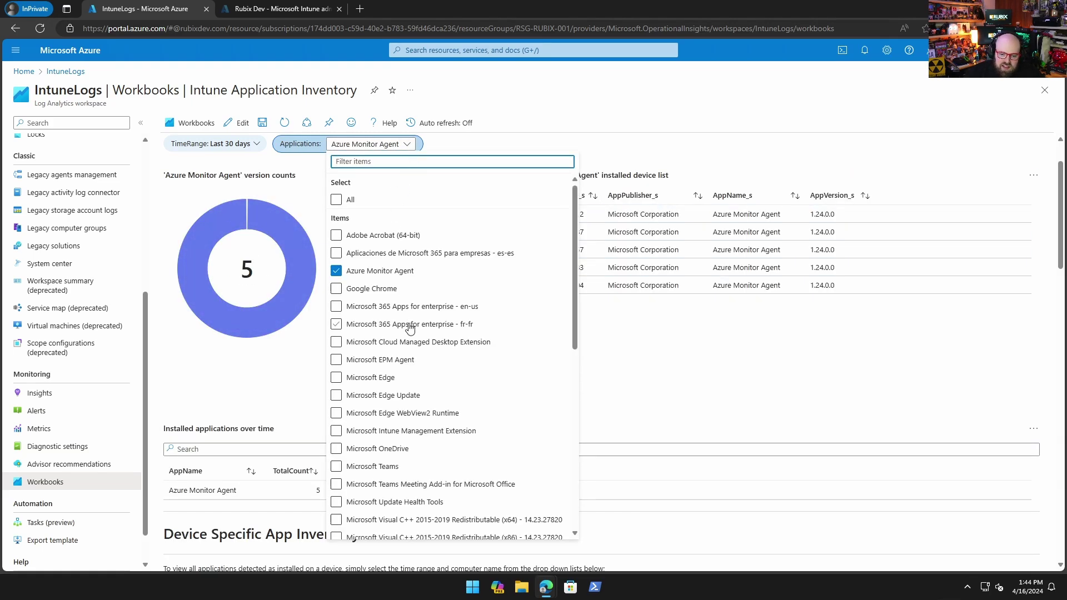
{"action": "left_click", "coordinate": [337, 273]}
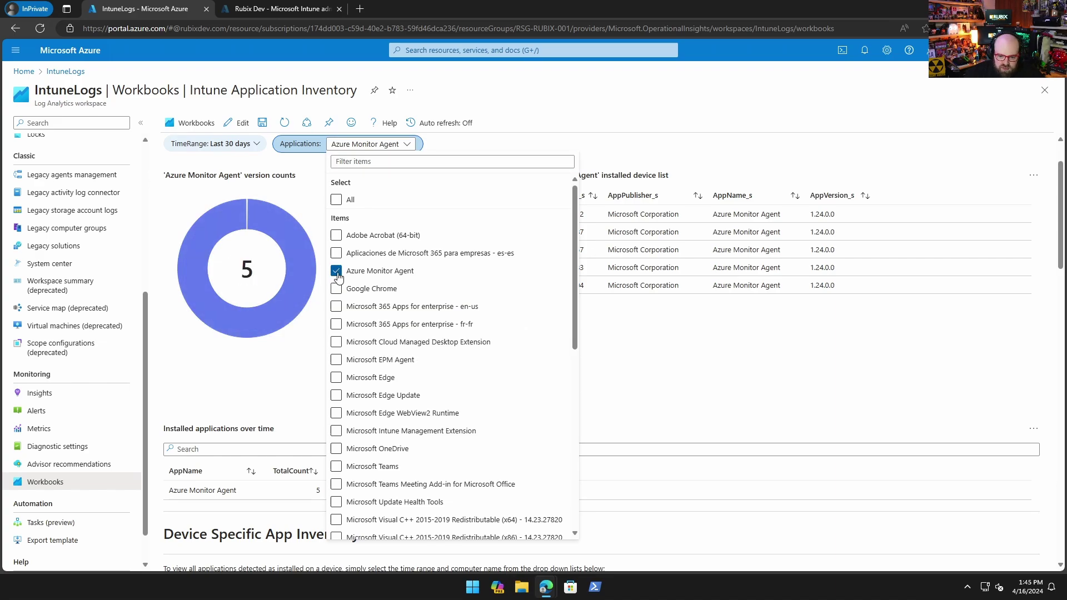
{"action": "left_click", "coordinate": [336, 271]}
{"action": "scroll", "coordinate": [389, 389], "scroll_direction": "down", "scroll_amount": 6}
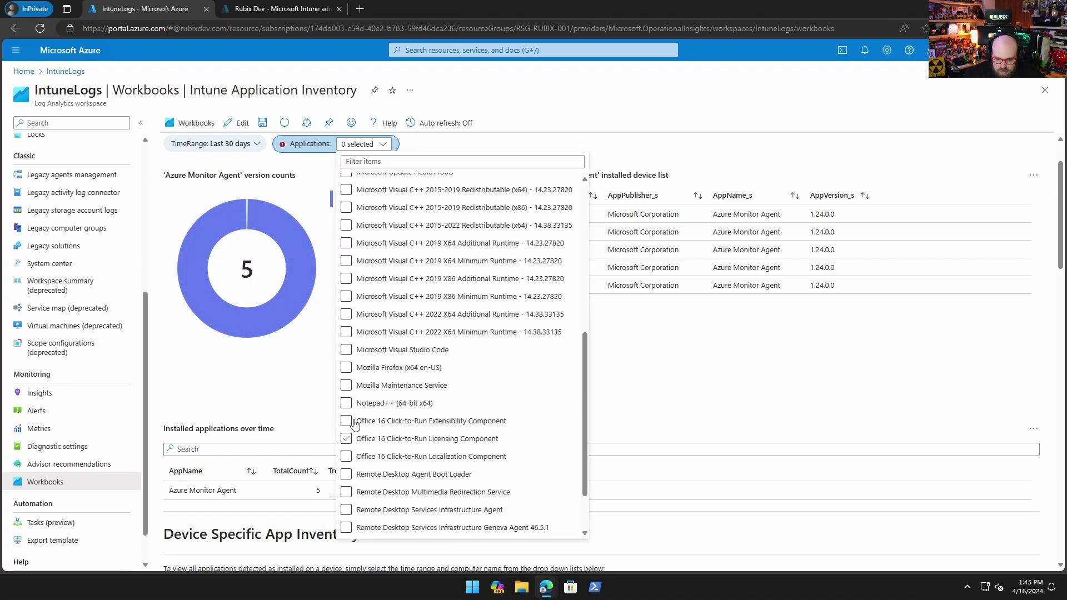
{"action": "left_click", "coordinate": [343, 405]}
{"action": "left_click", "coordinate": [308, 395]}
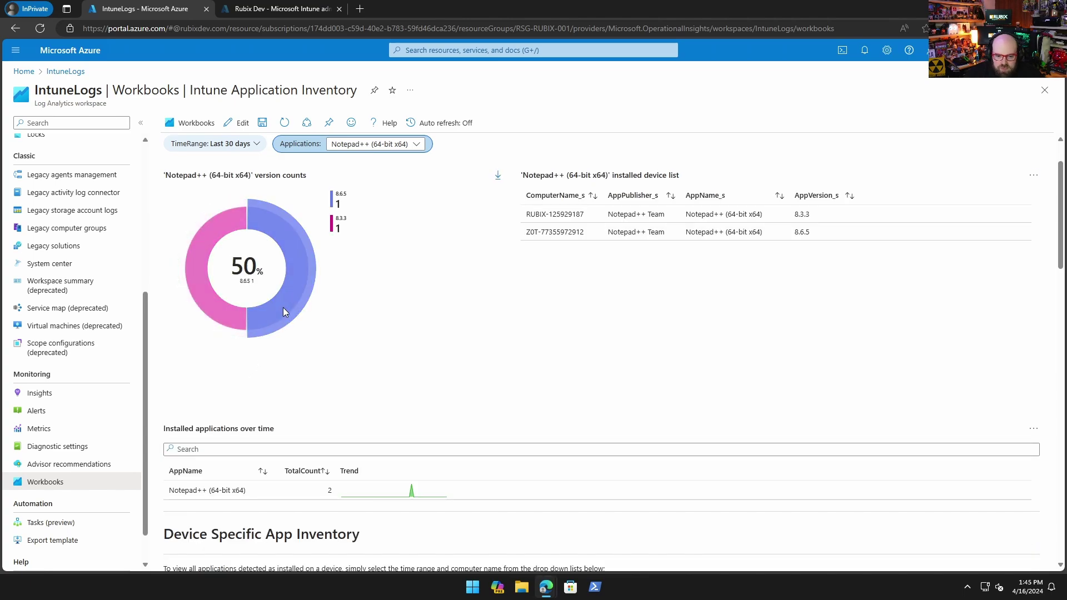
{"action": "mouse_move", "coordinate": [304, 245]}
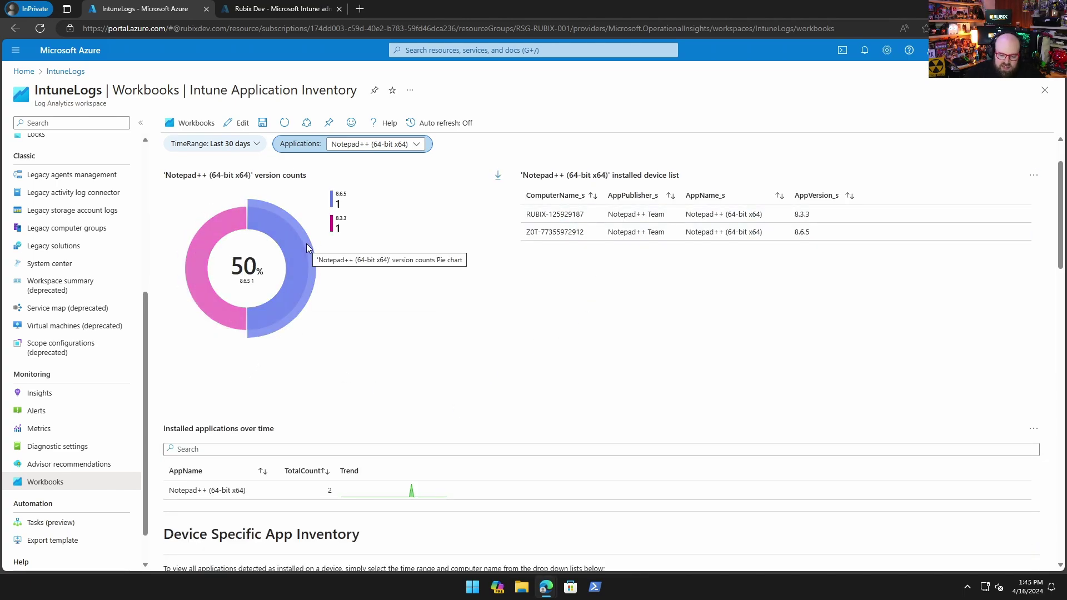
{"action": "mouse_move", "coordinate": [199, 230]}
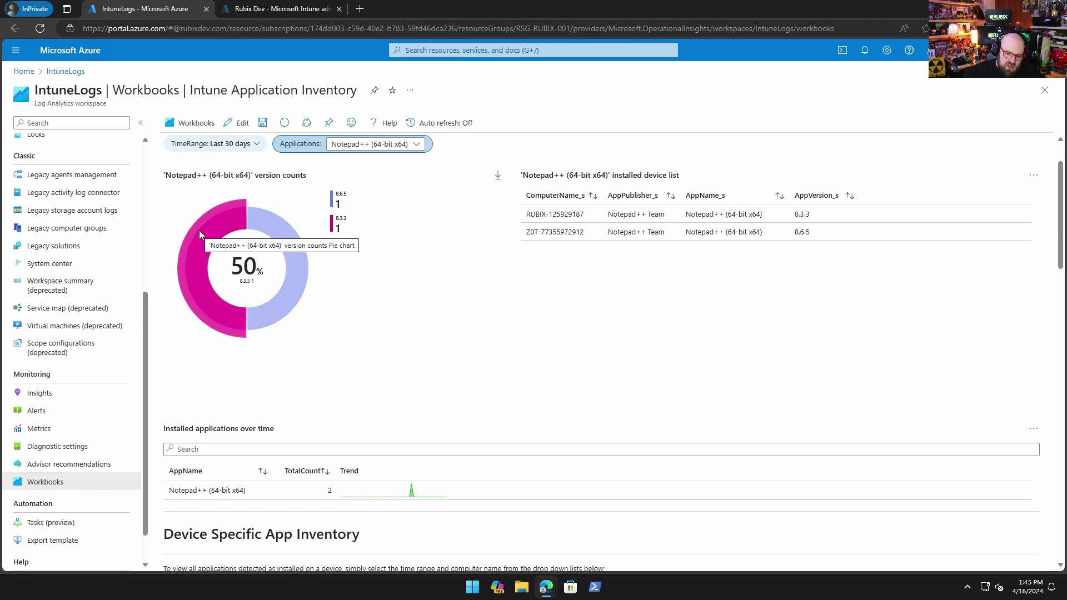
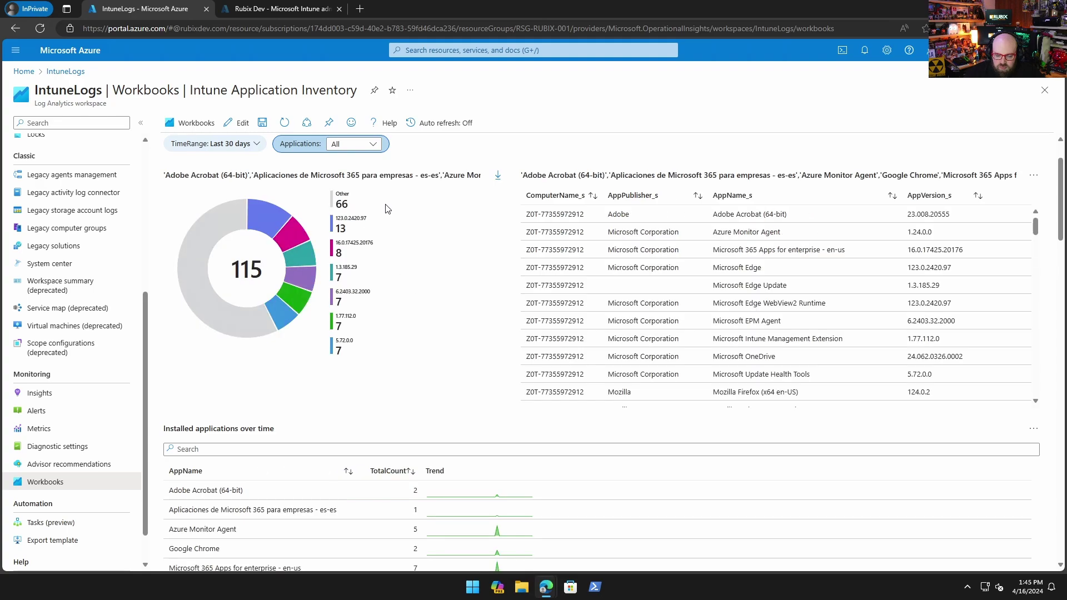
- Review the application counts and trends in the Installed applications over time table
{"action": "scroll", "coordinate": [375, 278], "scroll_direction": "down", "scroll_amount": 3}
{"action": "scroll", "coordinate": [376, 276], "scroll_direction": "down", "scroll_amount": 1}
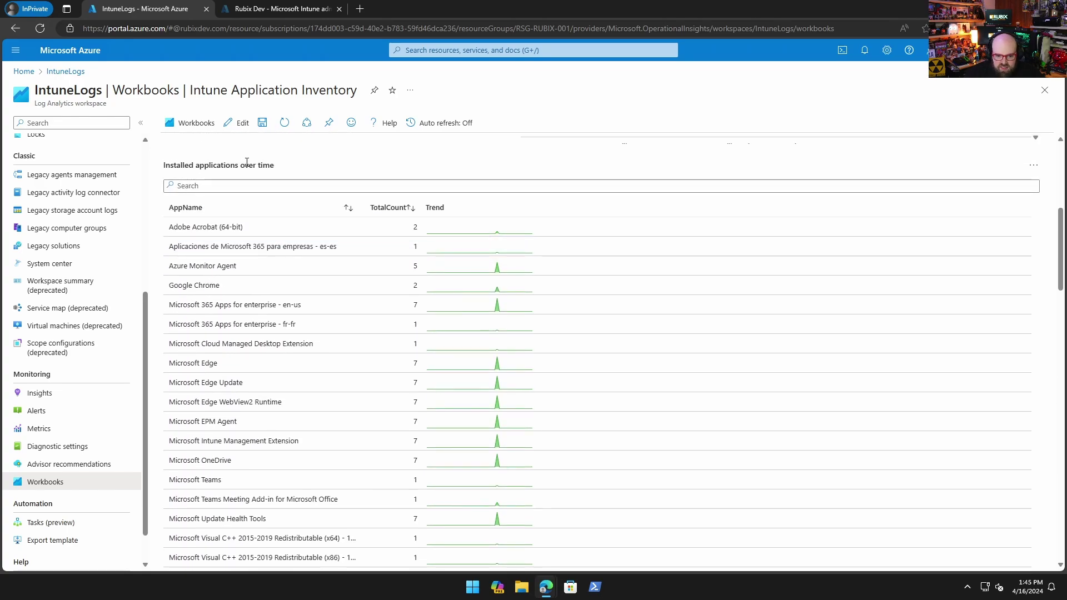
{"action": "scroll", "coordinate": [294, 257], "scroll_direction": "down", "scroll_amount": 2}
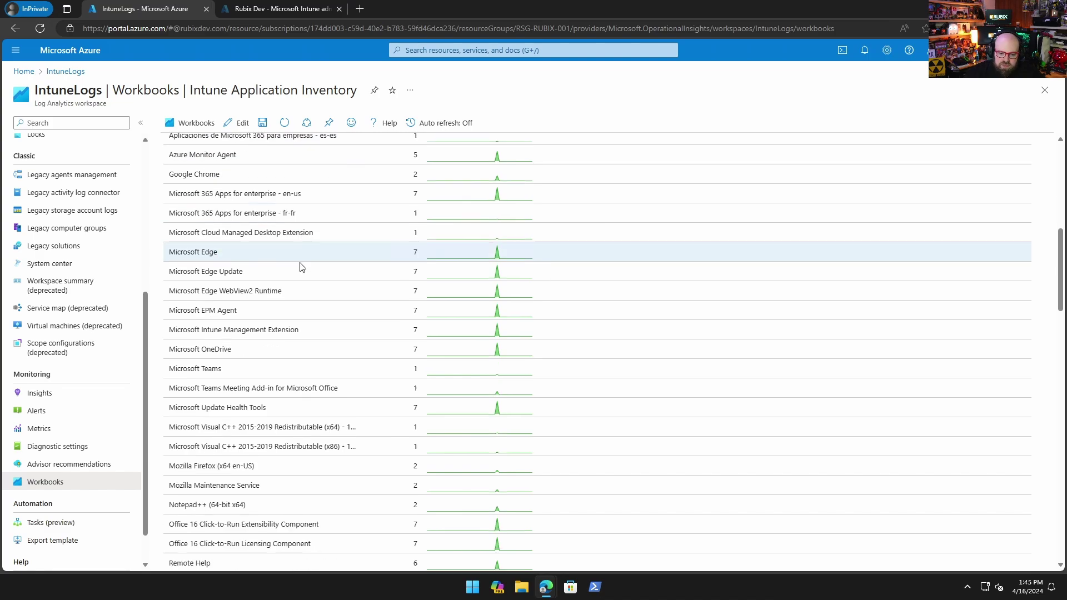
- Look through the remaining rows of the Installed applications over time table, and highlight a computer name in the application inventory list
{"action": "scroll", "coordinate": [372, 346], "scroll_direction": "down", "scroll_amount": 1}
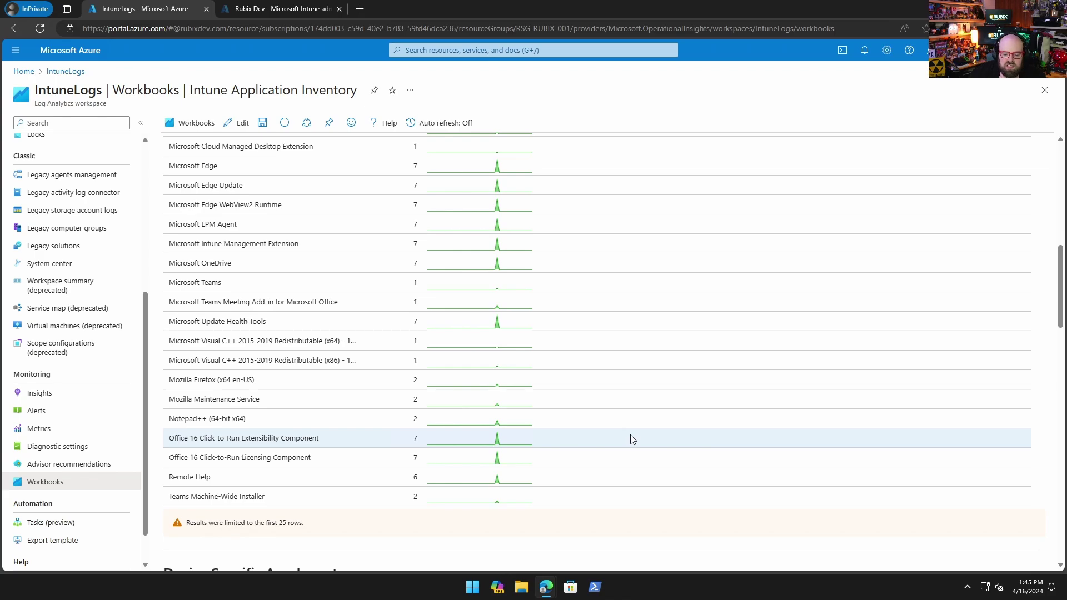
{"action": "scroll", "coordinate": [555, 434], "scroll_direction": "up", "scroll_amount": 3}
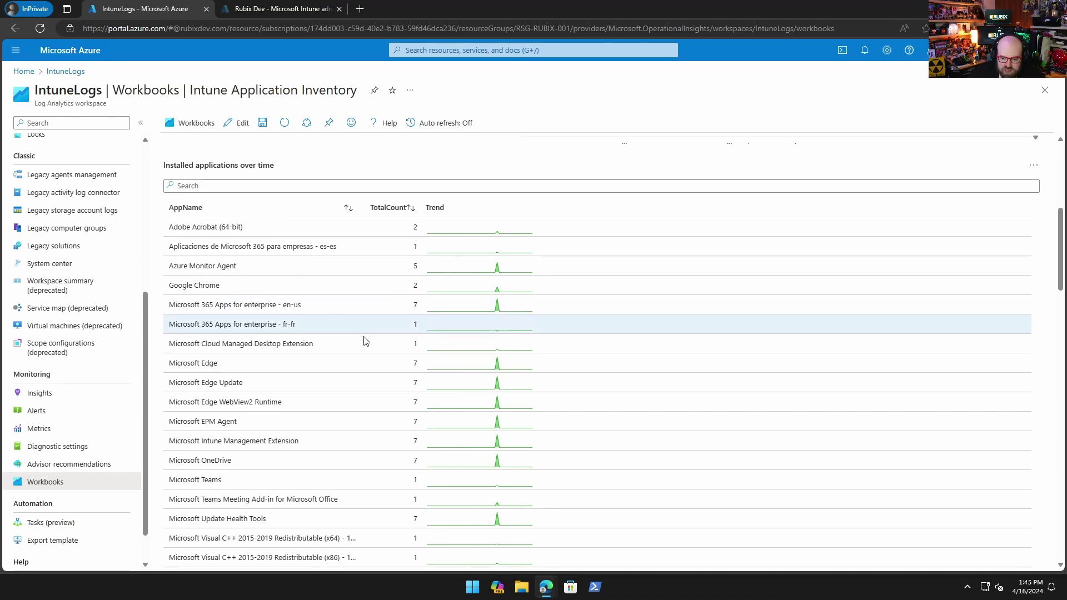
{"action": "scroll", "coordinate": [485, 387], "scroll_direction": "down", "scroll_amount": 1}
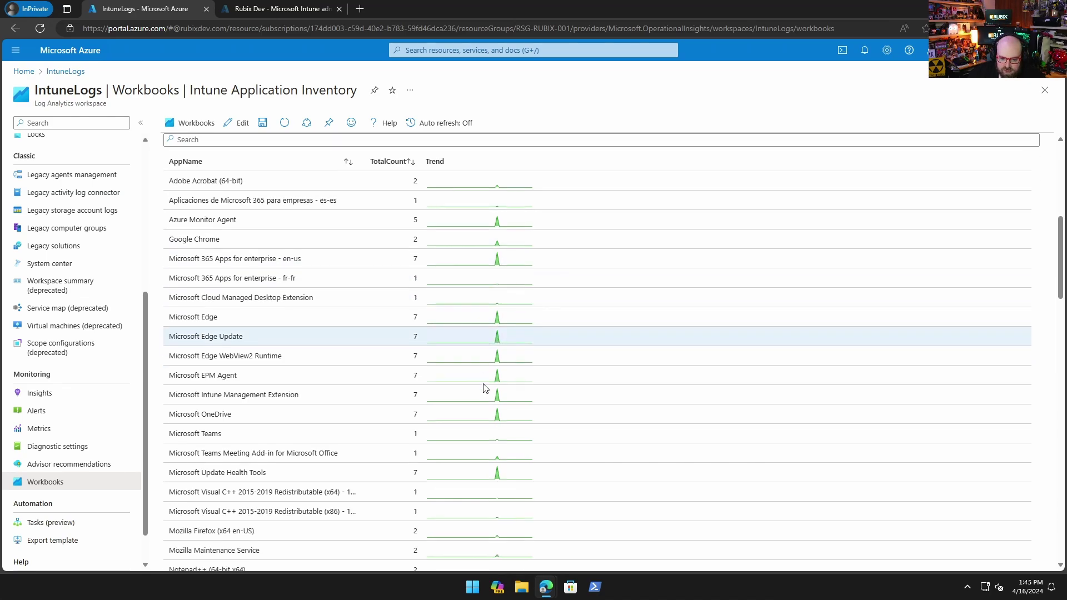
{"action": "scroll", "coordinate": [590, 383], "scroll_direction": "down", "scroll_amount": 2}
{"action": "scroll", "coordinate": [589, 383], "scroll_direction": "down", "scroll_amount": 2}
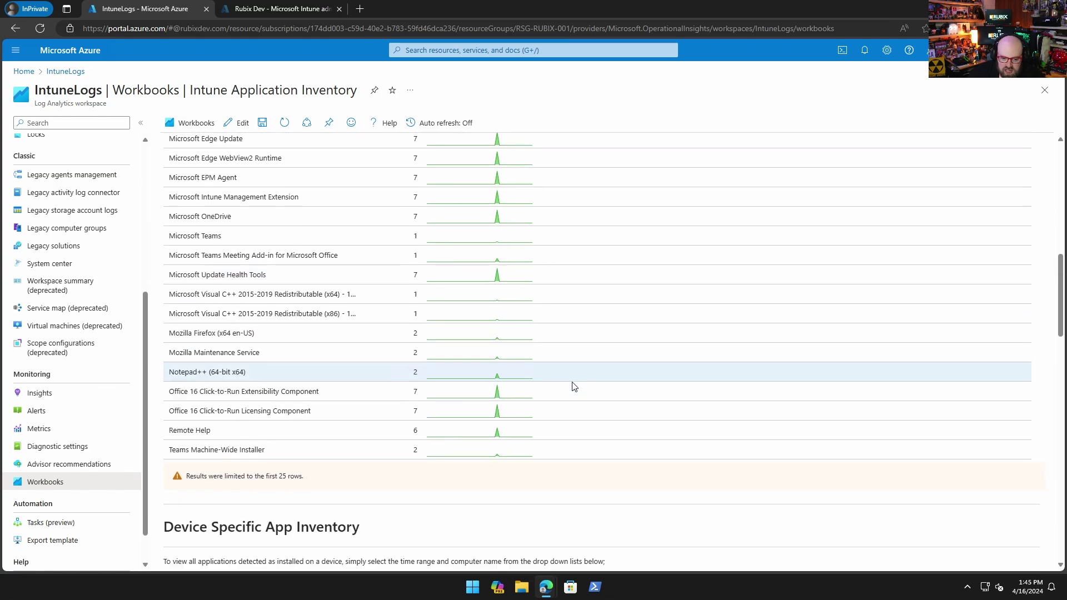
{"action": "scroll", "coordinate": [566, 382], "scroll_direction": "down", "scroll_amount": 3}
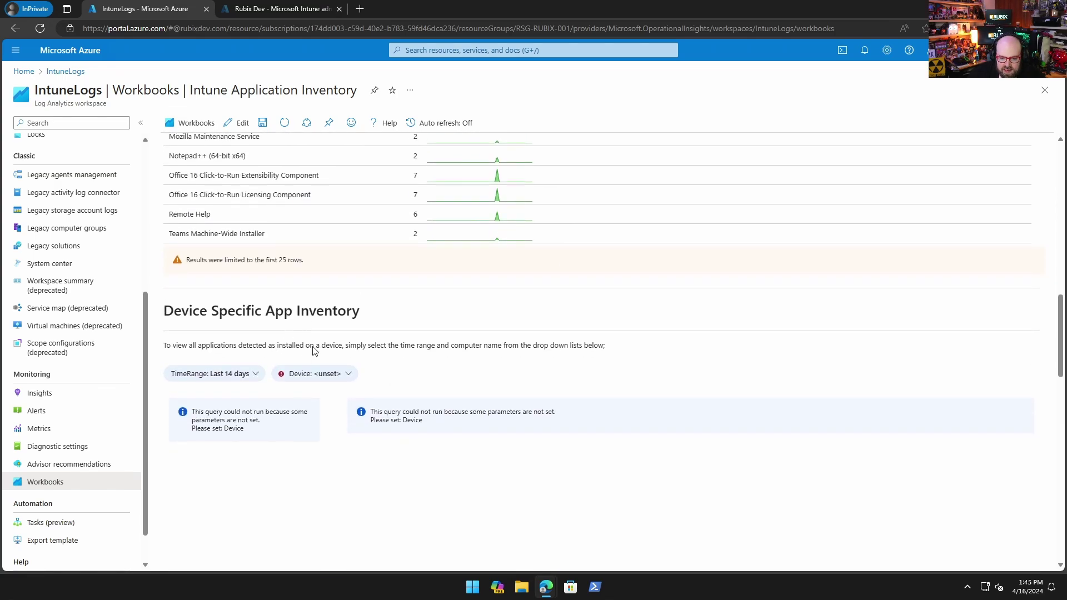
{"action": "scroll", "coordinate": [352, 374], "scroll_direction": "up", "scroll_amount": 8}
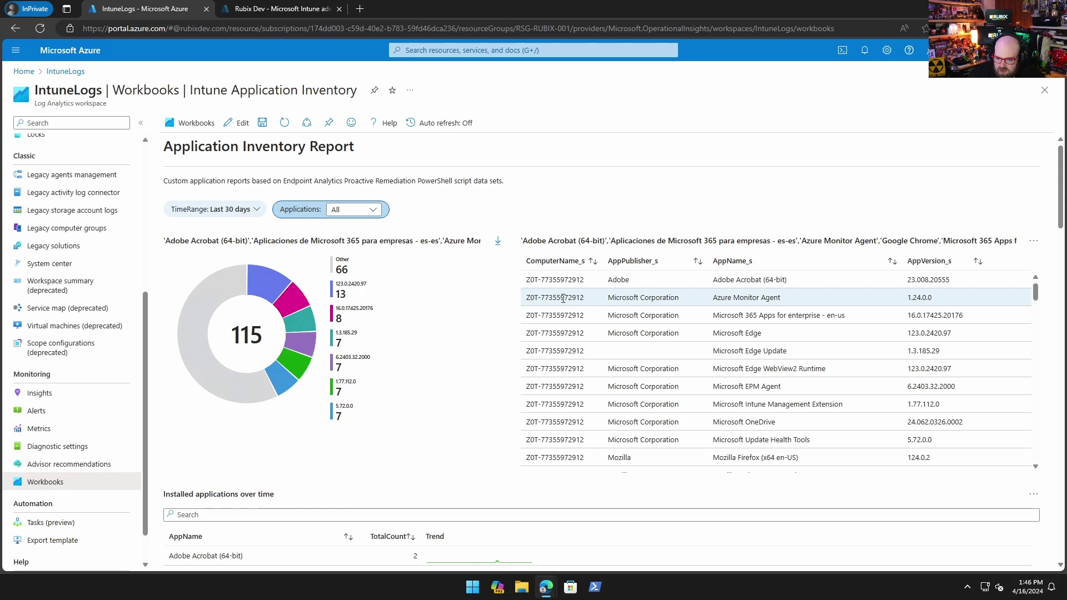
{"action": "double_click", "coordinate": [563, 299]}
{"action": "left_click_drag", "start_coordinate": [562, 298], "coordinate": [539, 304]}
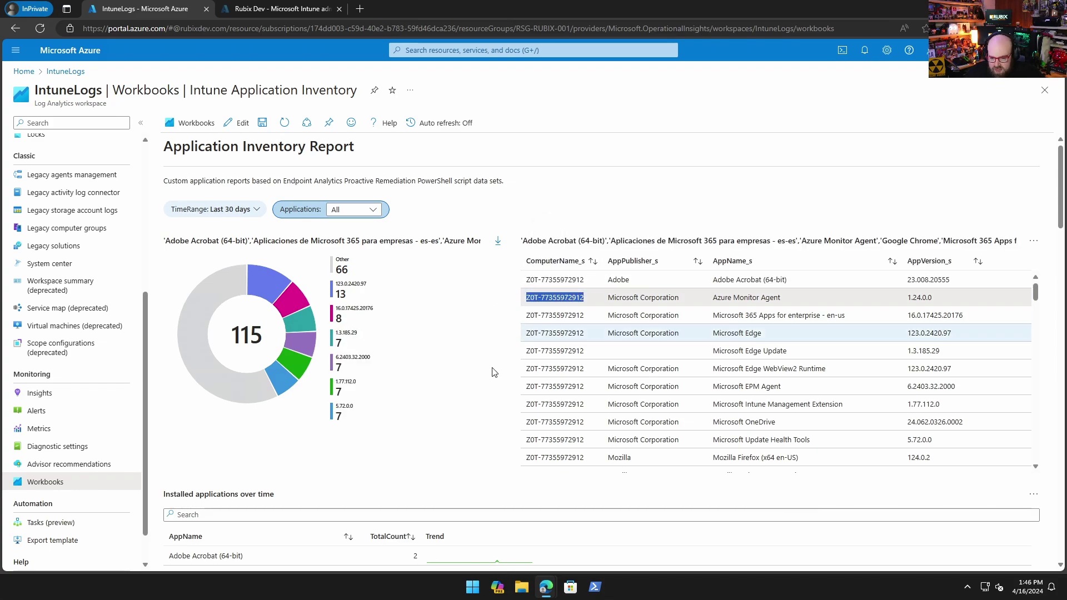
{"action": "scroll", "coordinate": [489, 389], "scroll_direction": "down", "scroll_amount": 15}
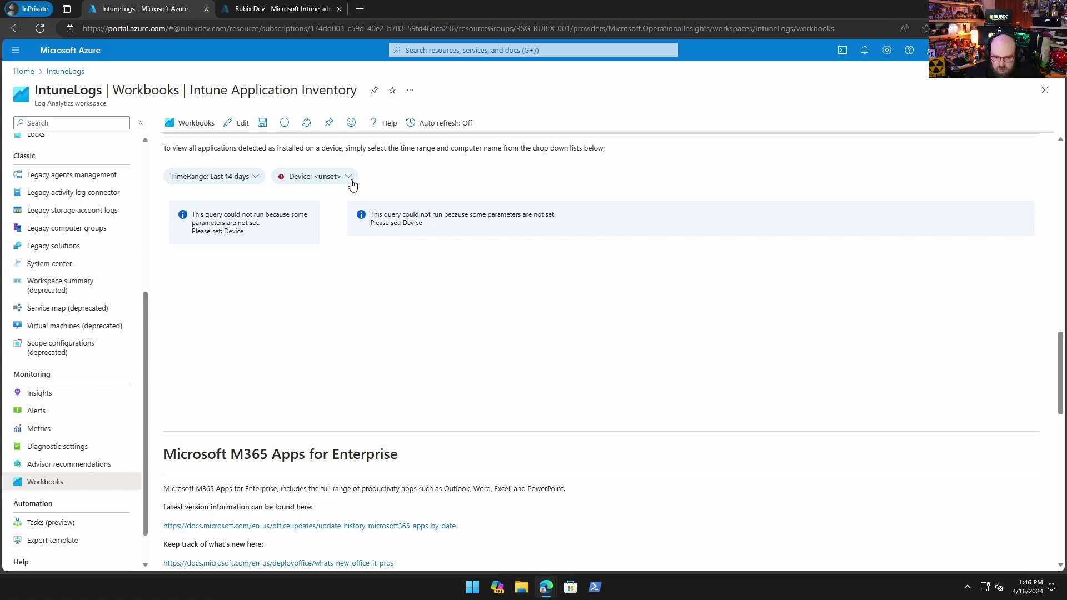
{"action": "left_click", "coordinate": [351, 180]}
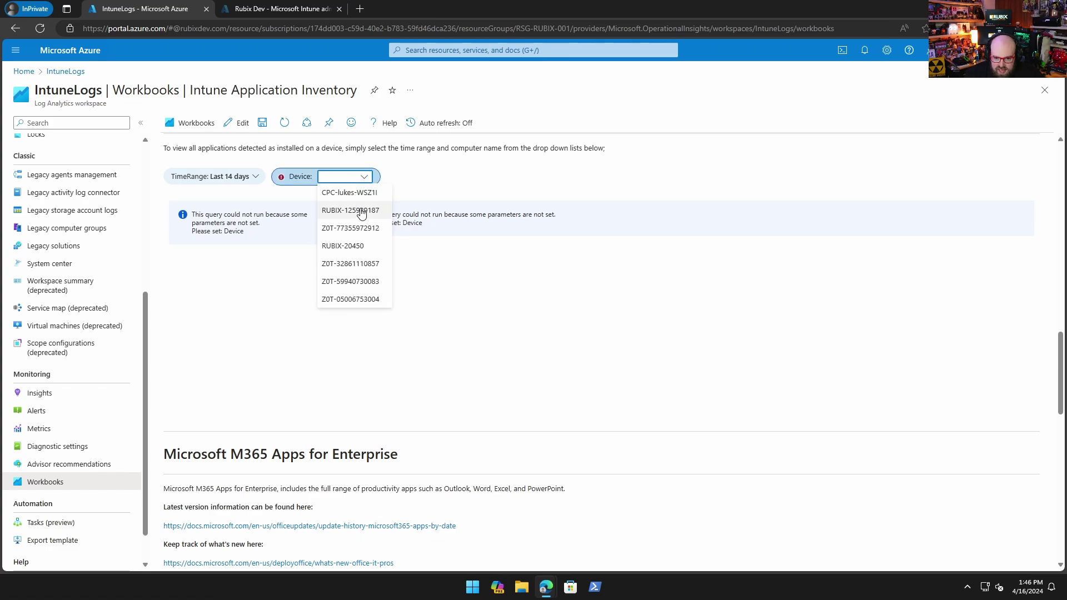
{"action": "left_click", "coordinate": [371, 299]}
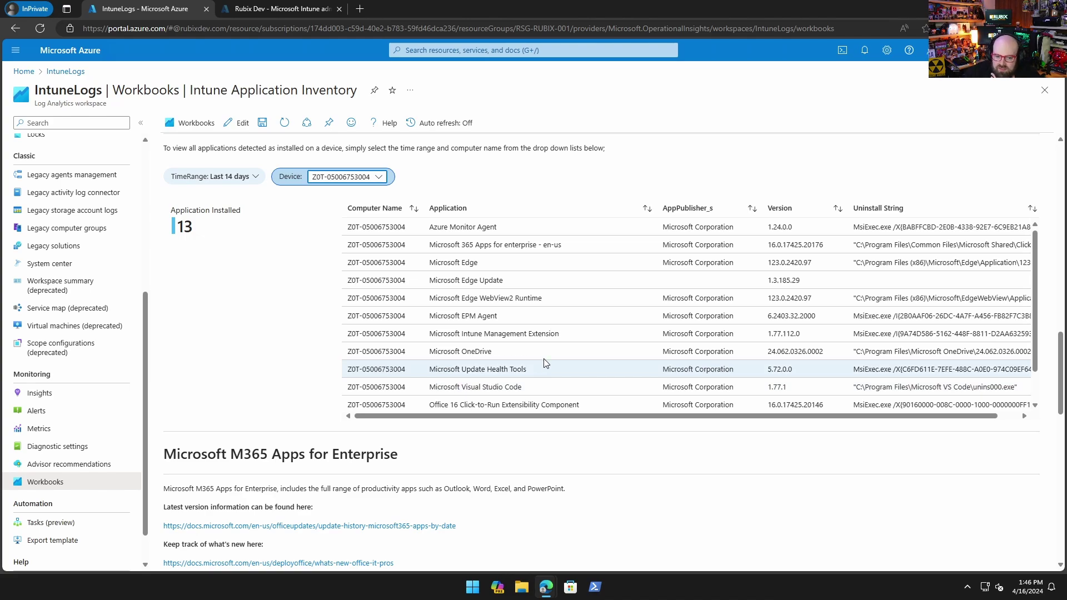
{"action": "scroll", "coordinate": [547, 347], "scroll_direction": "down", "scroll_amount": 1}
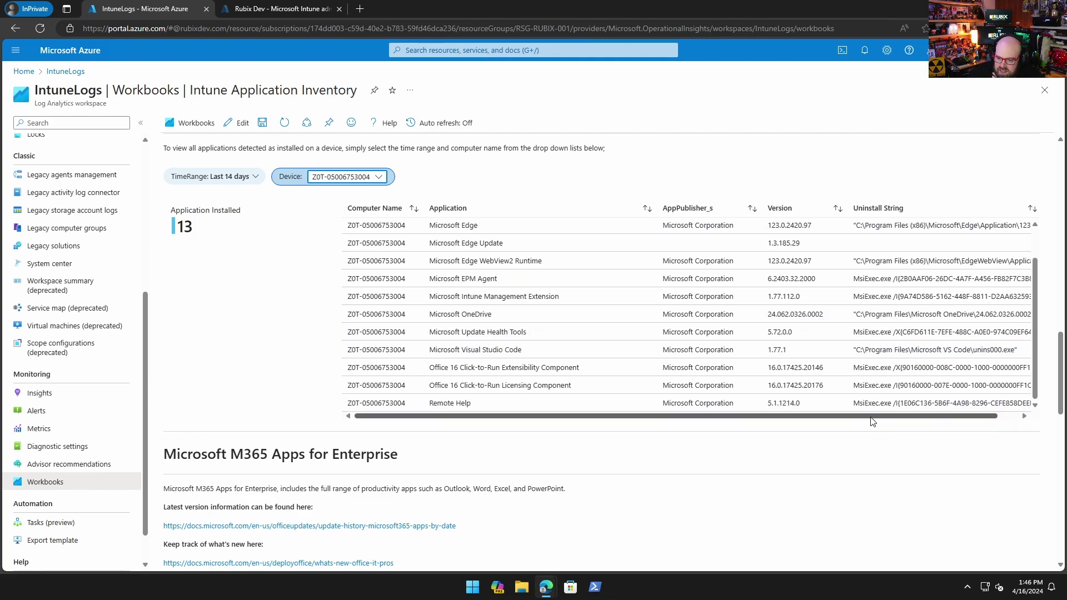
{"action": "left_click_drag", "start_coordinate": [874, 415], "coordinate": [896, 416]}
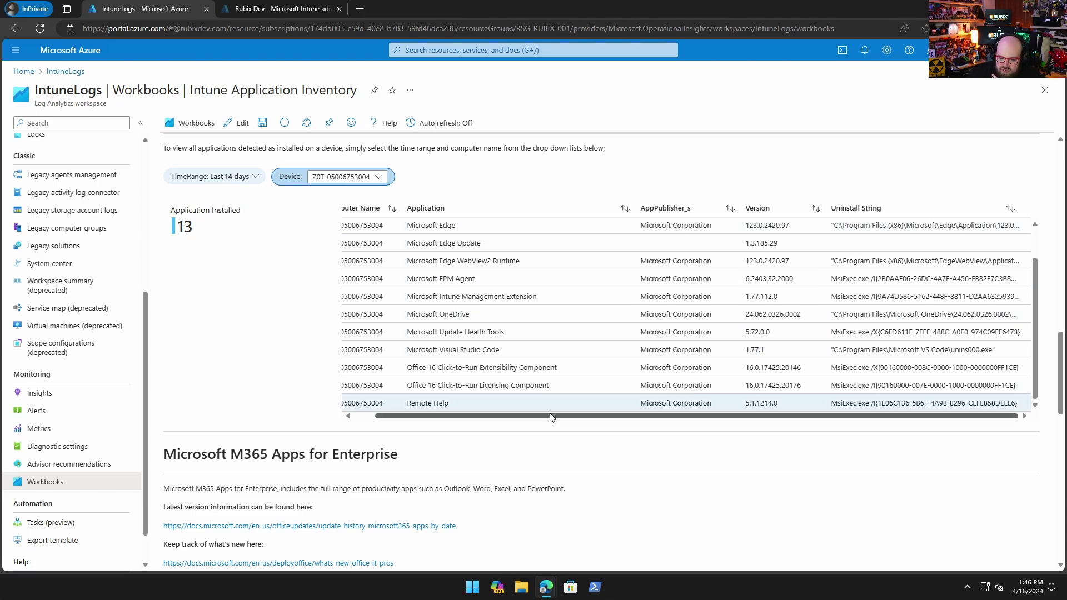
{"action": "left_click_drag", "start_coordinate": [552, 416], "coordinate": [530, 416]}
{"action": "scroll", "coordinate": [389, 250], "scroll_direction": "up", "scroll_amount": 1}
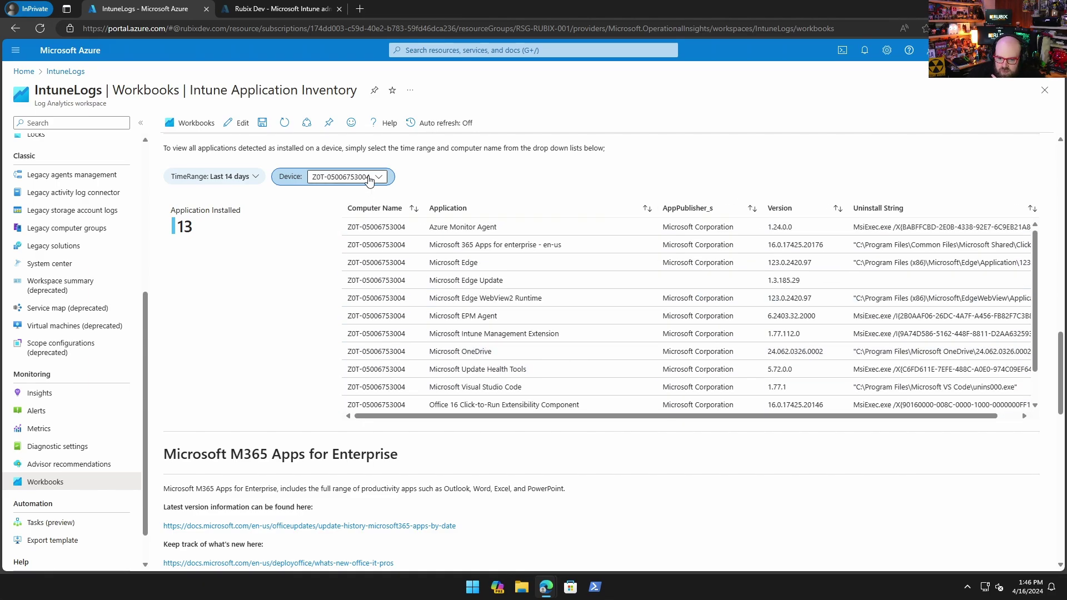
- Change the device to RUBIX-125929187 and look through its installed applications
{"action": "left_click", "coordinate": [363, 177]}
{"action": "left_click", "coordinate": [347, 213]}
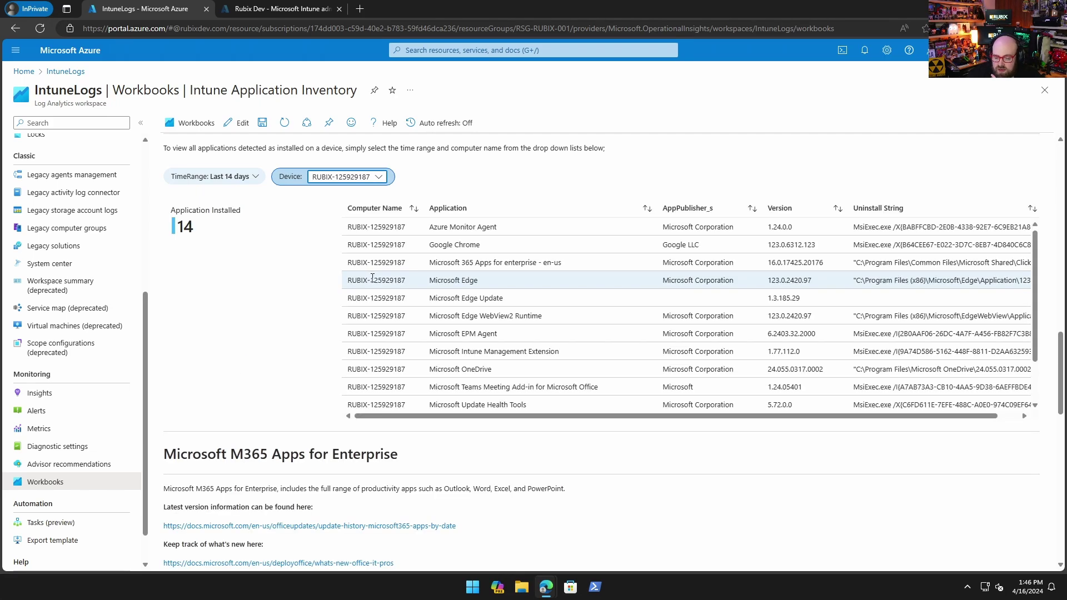
{"action": "scroll", "coordinate": [711, 346], "scroll_direction": "down", "scroll_amount": 1}
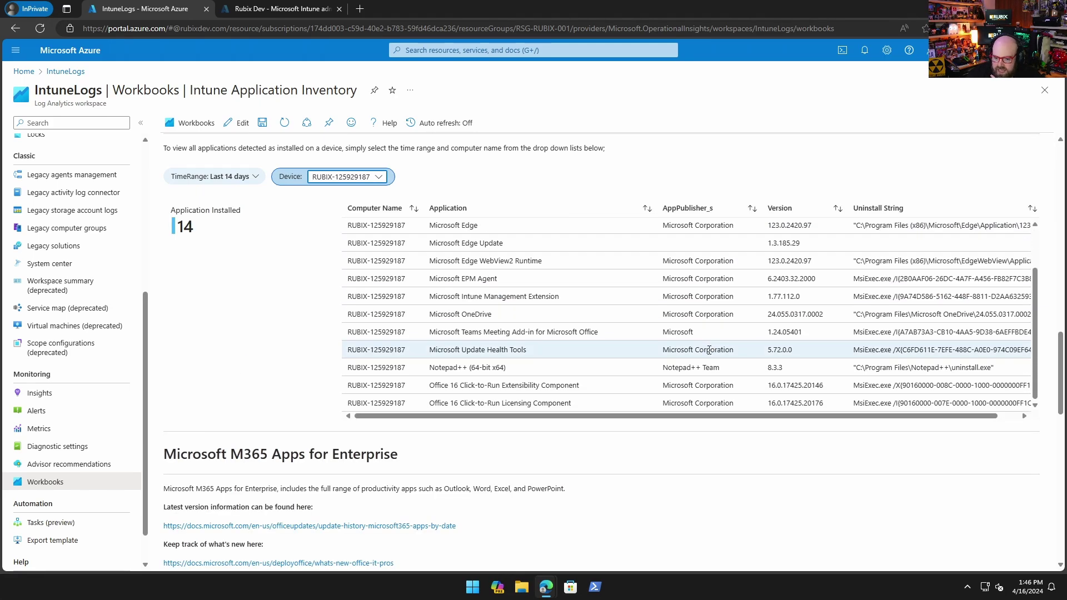
{"action": "scroll", "coordinate": [511, 389], "scroll_direction": "up", "scroll_amount": 1}
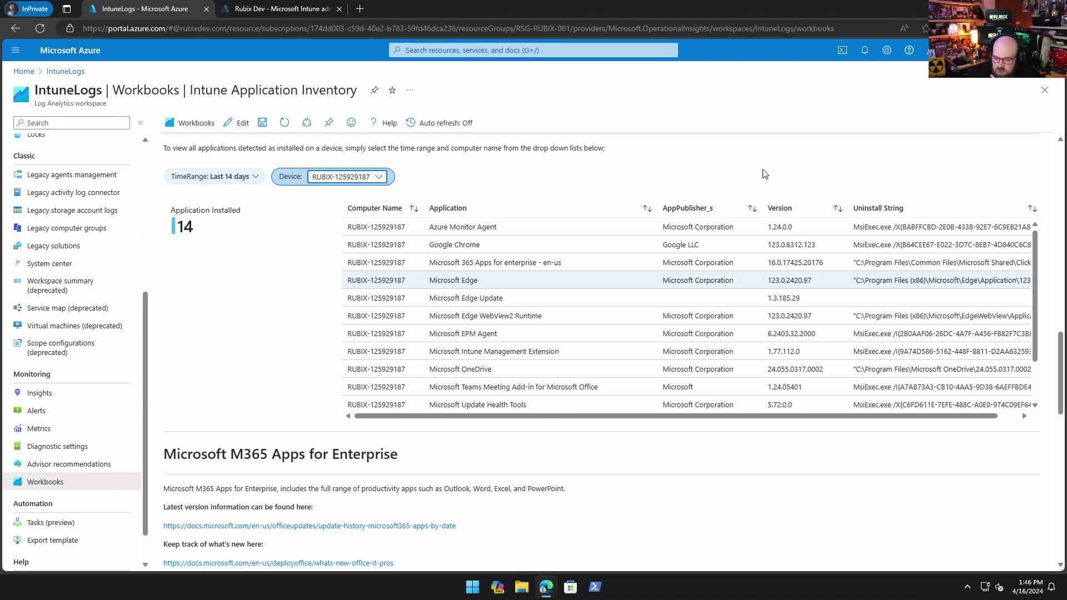
- Return to the Application Inventory Report and highlight the computer name in the Azure Monitor Agent row
{"action": "scroll", "coordinate": [593, 291], "scroll_direction": "up", "scroll_amount": 10}
{"action": "triple_click", "coordinate": [582, 296]}
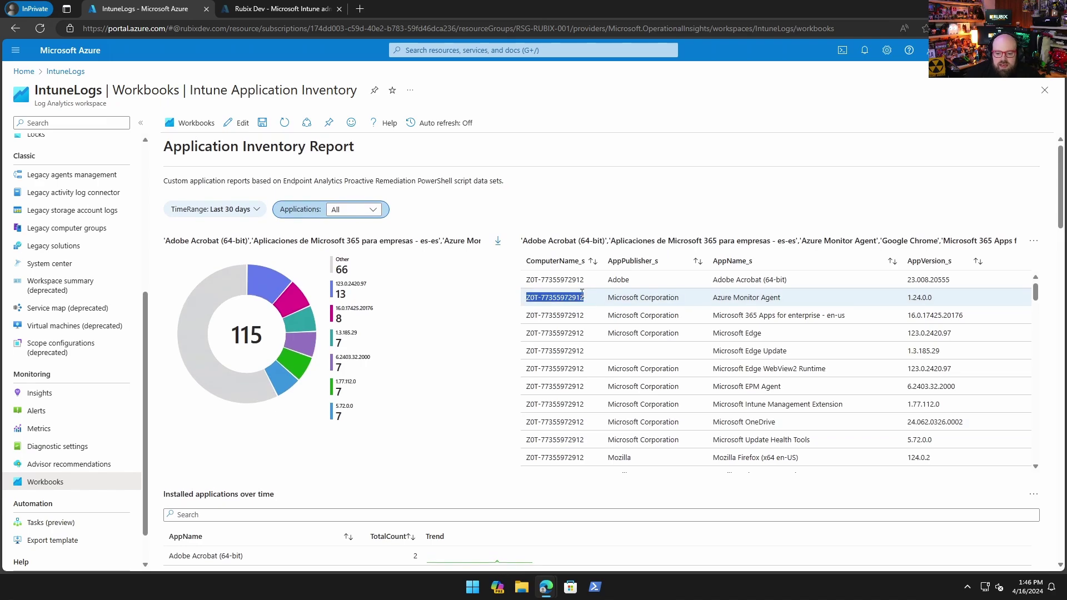
{"action": "left_click", "coordinate": [581, 191]}
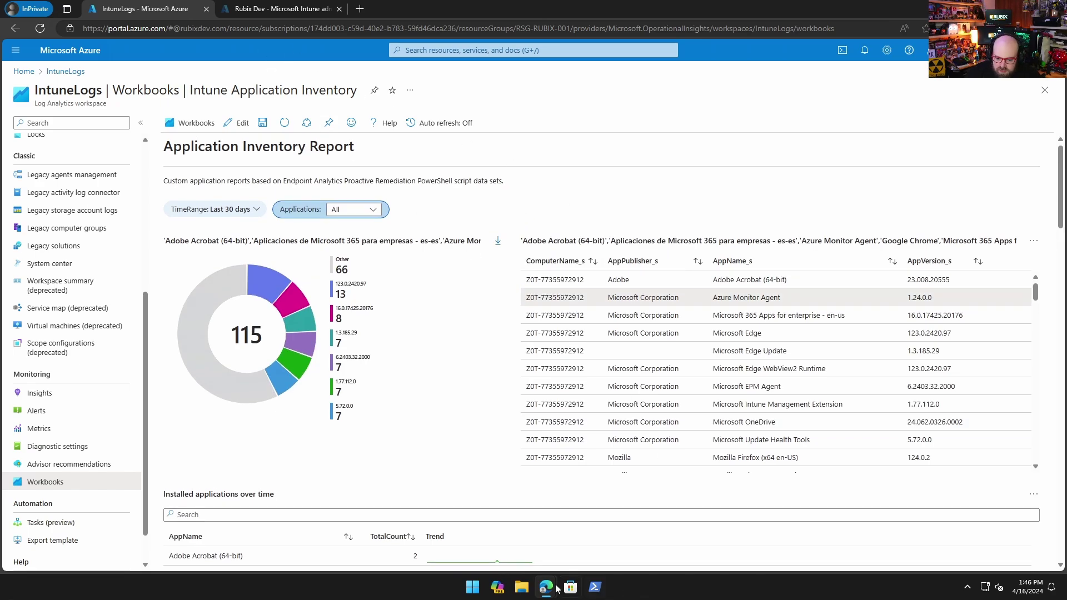
- Switch to the Work profile browser window and show its Azure portal home page
{"action": "mouse_move", "coordinate": [542, 595]}
{"action": "left_click", "coordinate": [532, 555]}
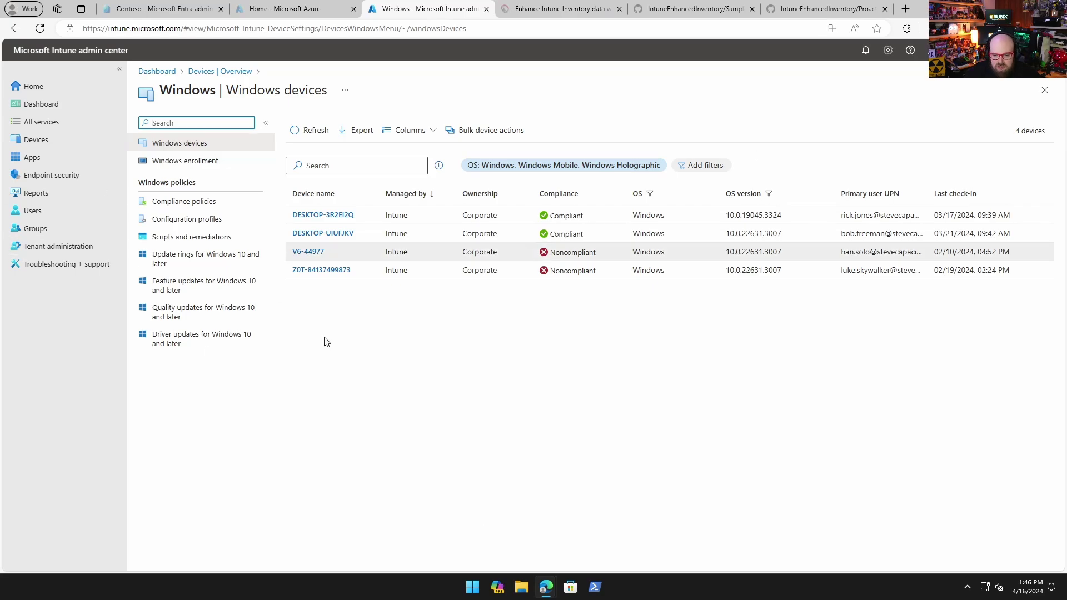
{"action": "left_click", "coordinate": [277, 12]}
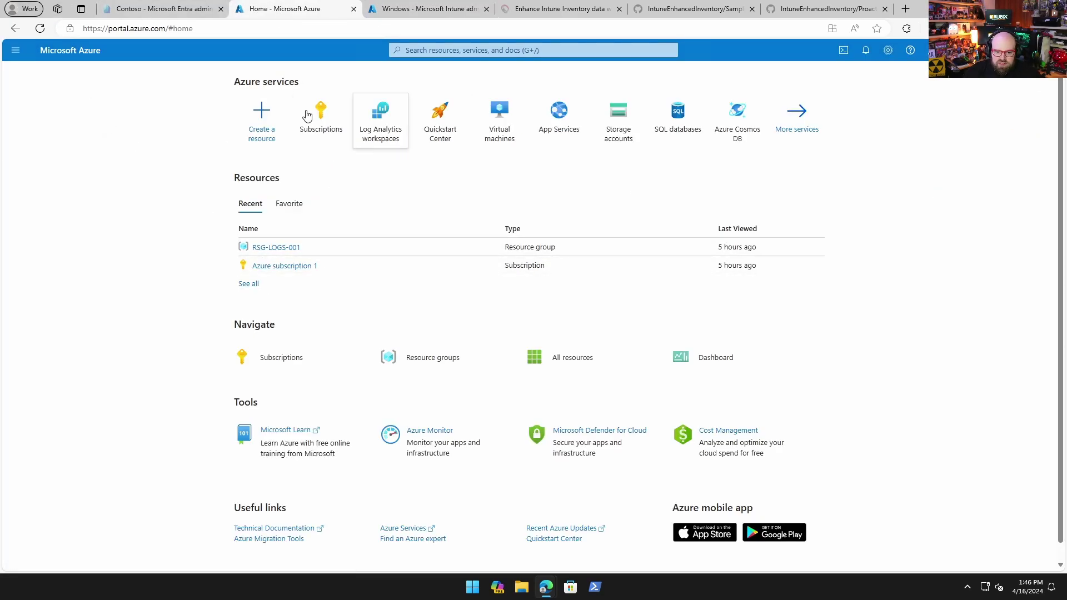
- Search the Azure portal for "log ana" and open the Log Analytics workspaces service
{"action": "left_click", "coordinate": [391, 138]}
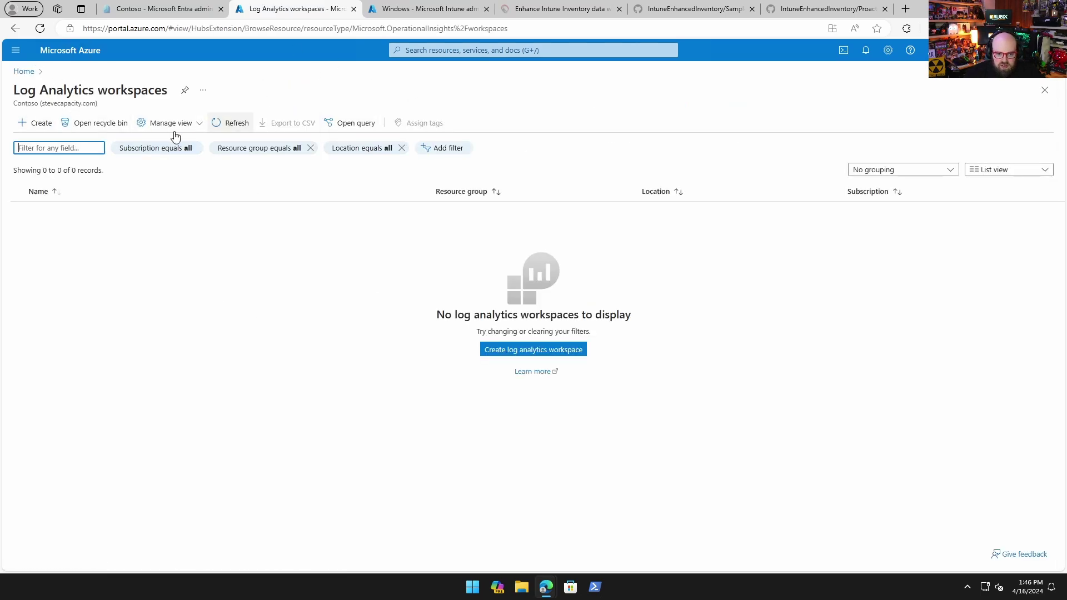
{"action": "left_click", "coordinate": [32, 73]}
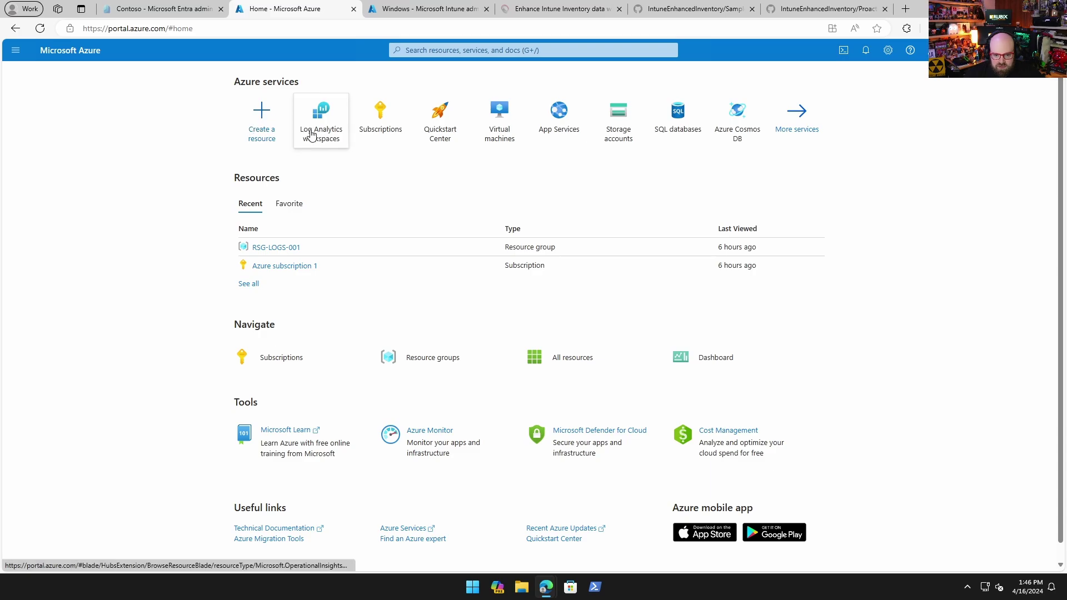
{"action": "left_click", "coordinate": [486, 54]}
{"action": "type", "text": "l"}
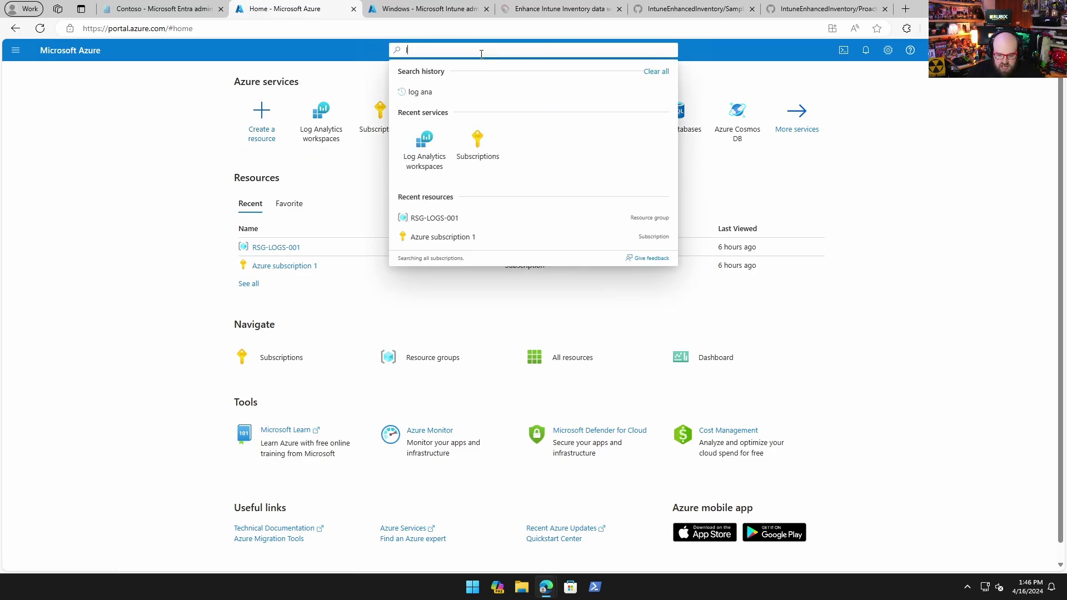
{"action": "type", "text": "og ana"}
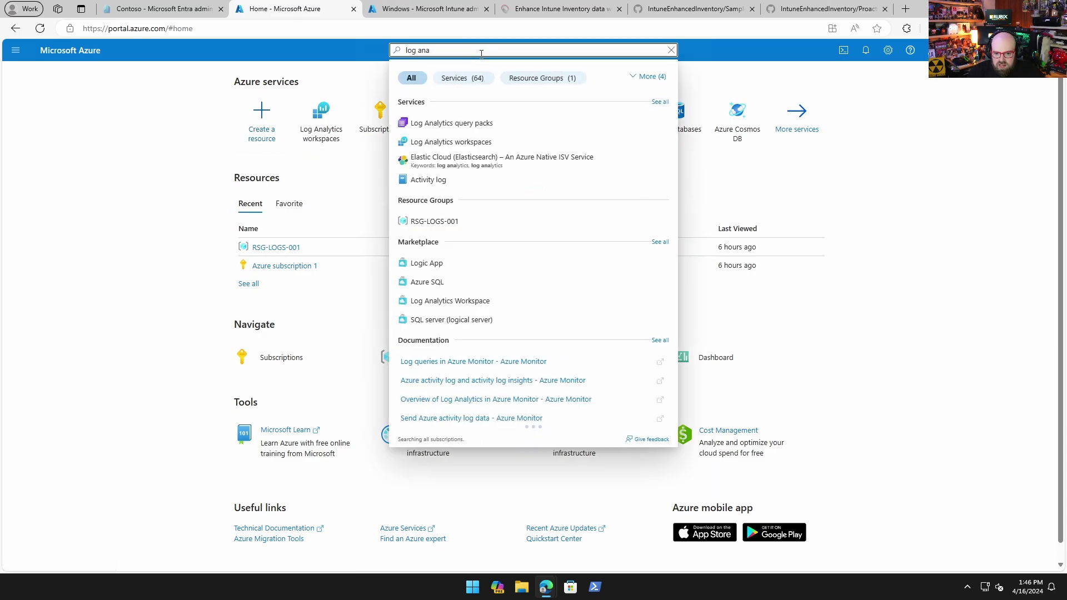
{"action": "left_click", "coordinate": [451, 142]}
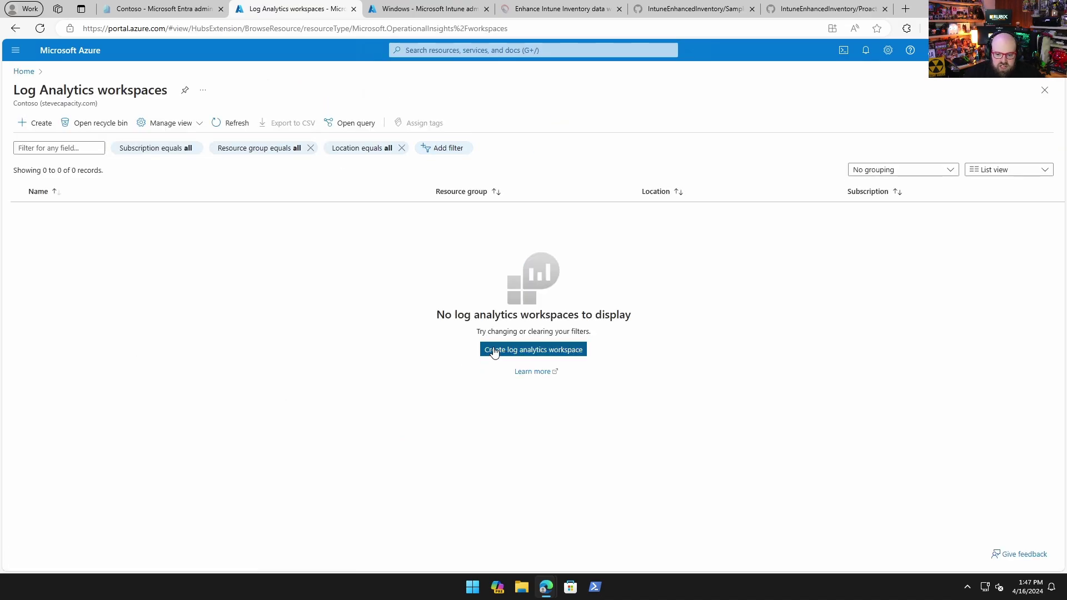
- Start creating a Log Analytics workspace and assign it to the existing resource group RSG-LOGS-001
{"action": "left_click", "coordinate": [493, 348]}
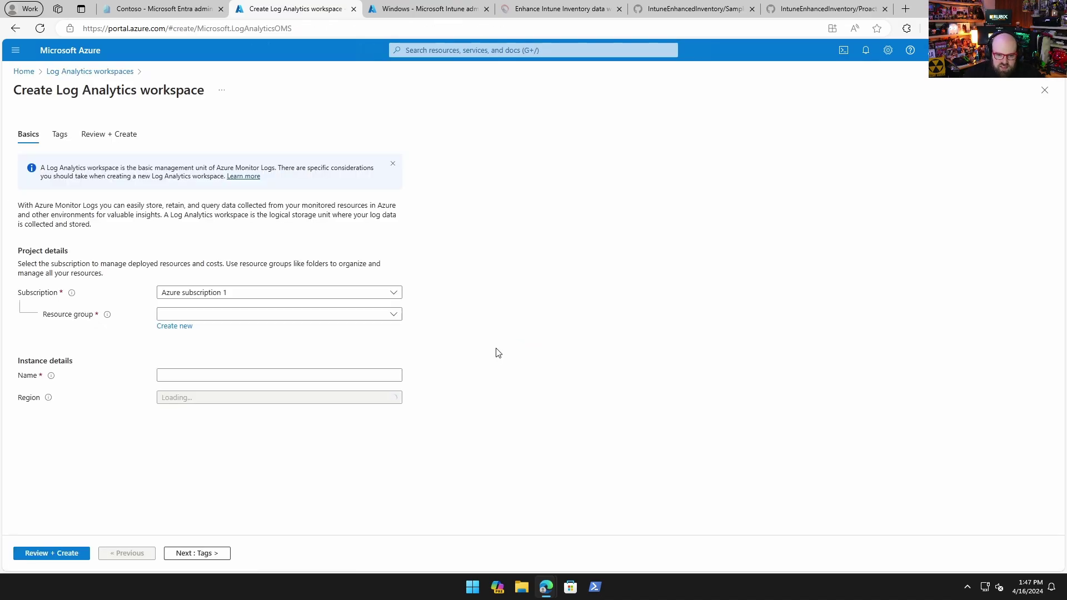
{"action": "left_click", "coordinate": [233, 315]}
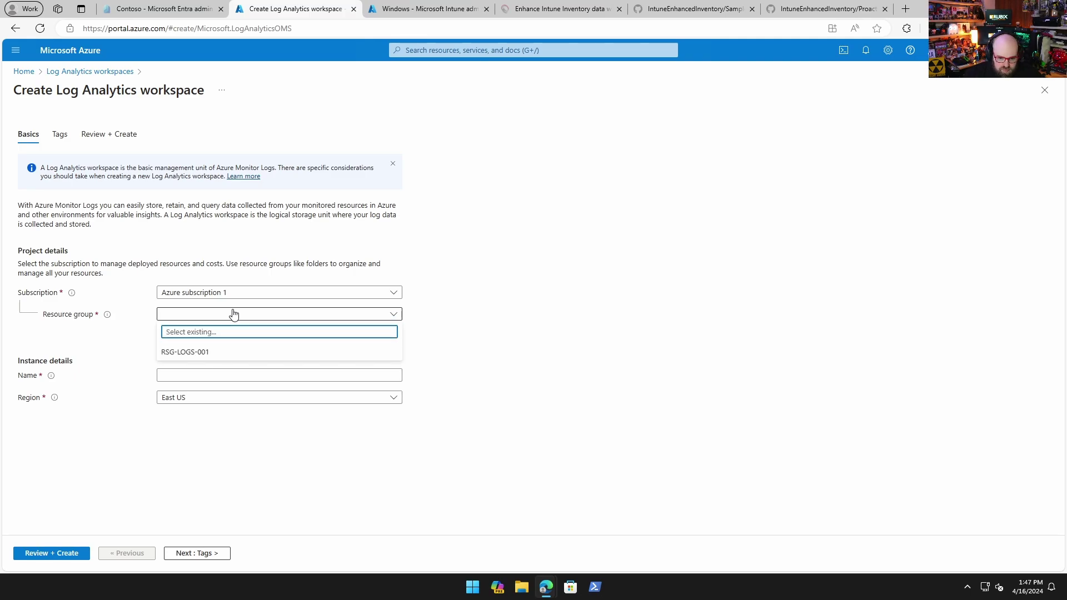
{"action": "left_click", "coordinate": [179, 353]}
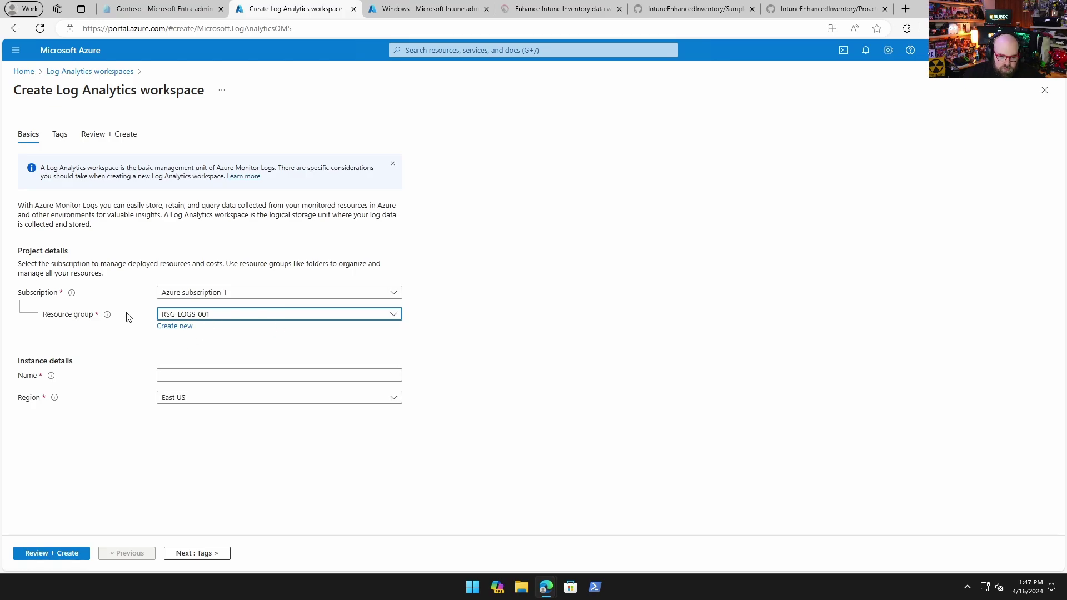
- Name the workspace IntuneInventory, keep the East US region, and advance without tags to the final review
{"action": "left_click", "coordinate": [222, 374]}
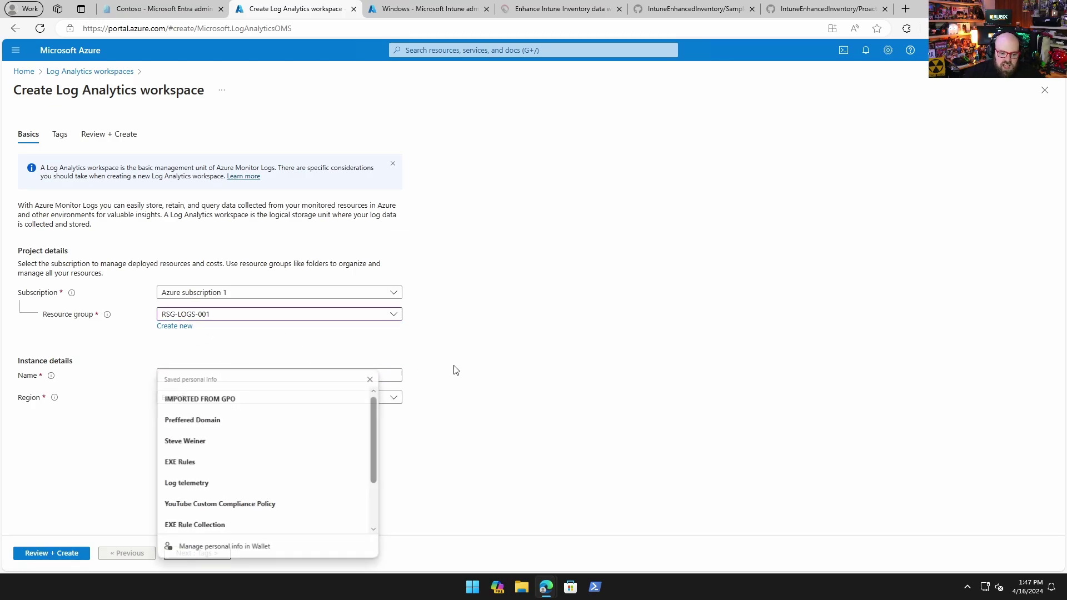
{"action": "left_click", "coordinate": [369, 378]}
{"action": "left_click", "coordinate": [366, 380]}
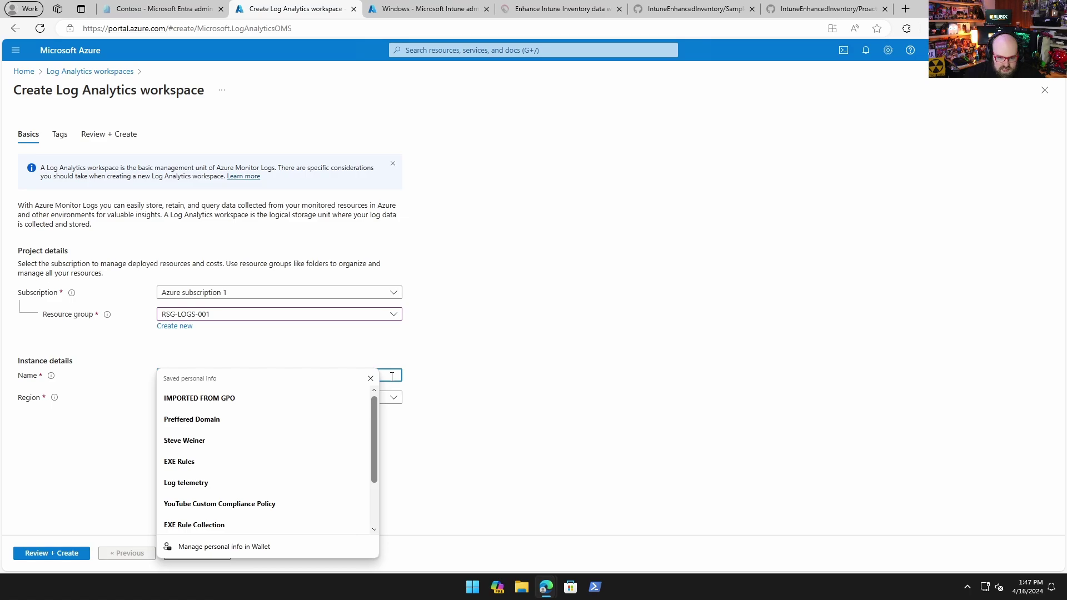
{"action": "type", "text": "Intune "}
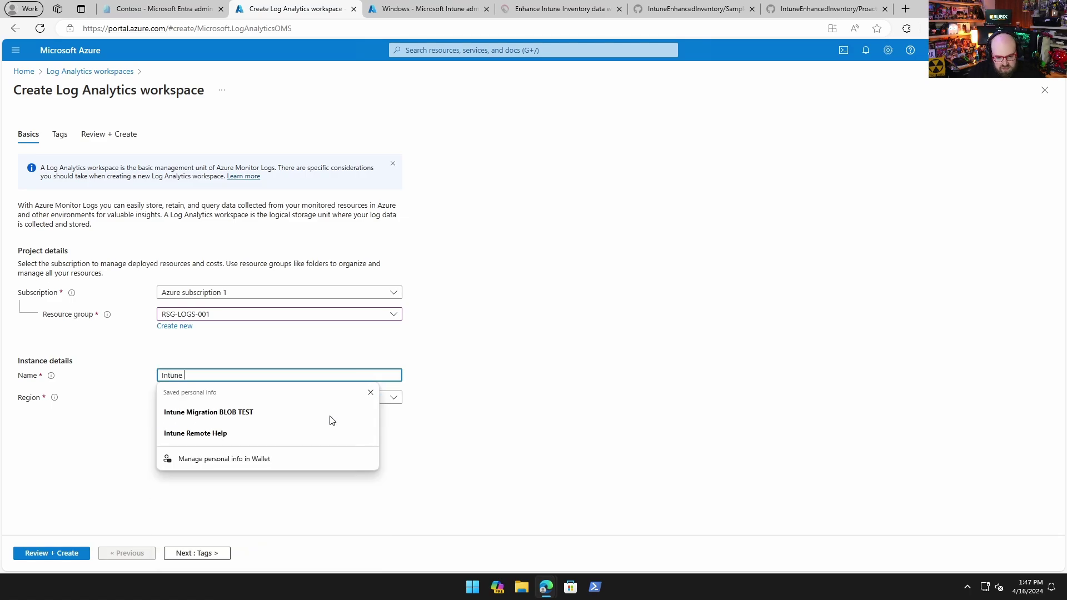
{"action": "type", "text": "Inventory"}
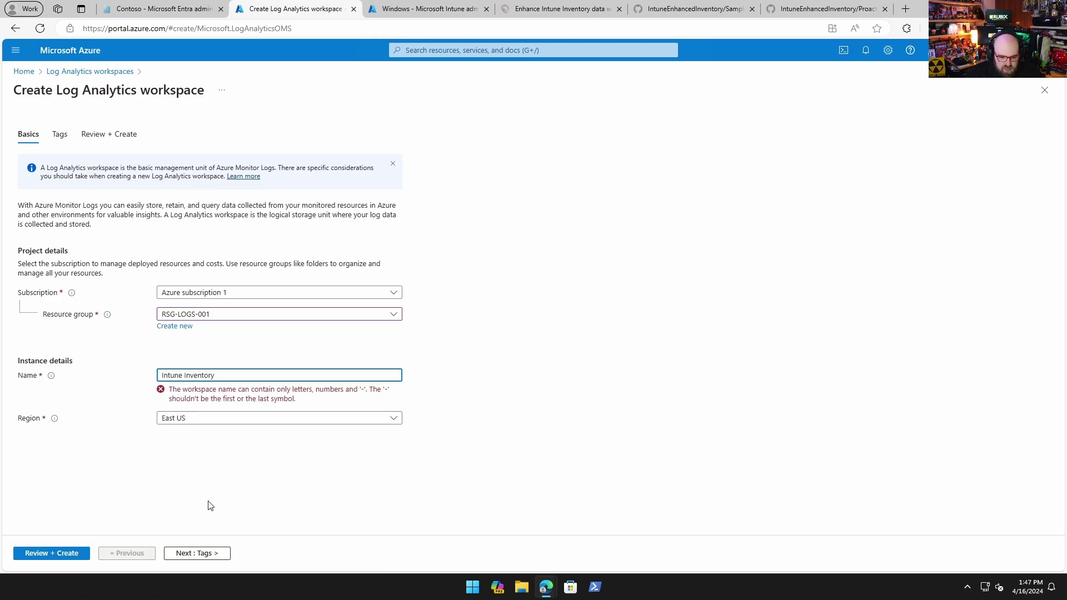
{"action": "key", "text": "Left"}
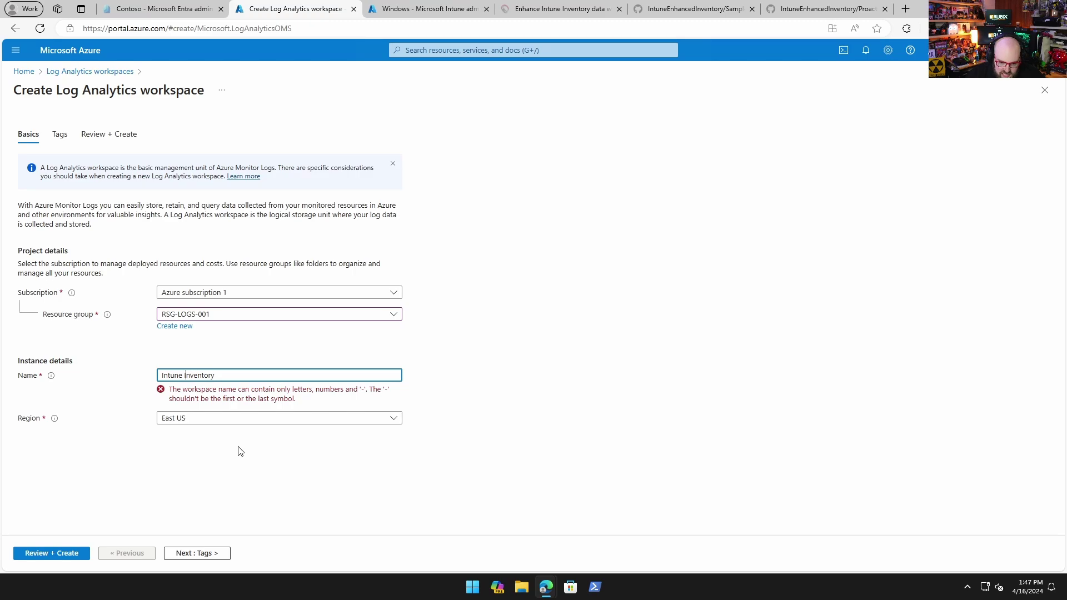
{"action": "key", "text": "BackSpace"}
{"action": "left_click", "coordinate": [269, 427]}
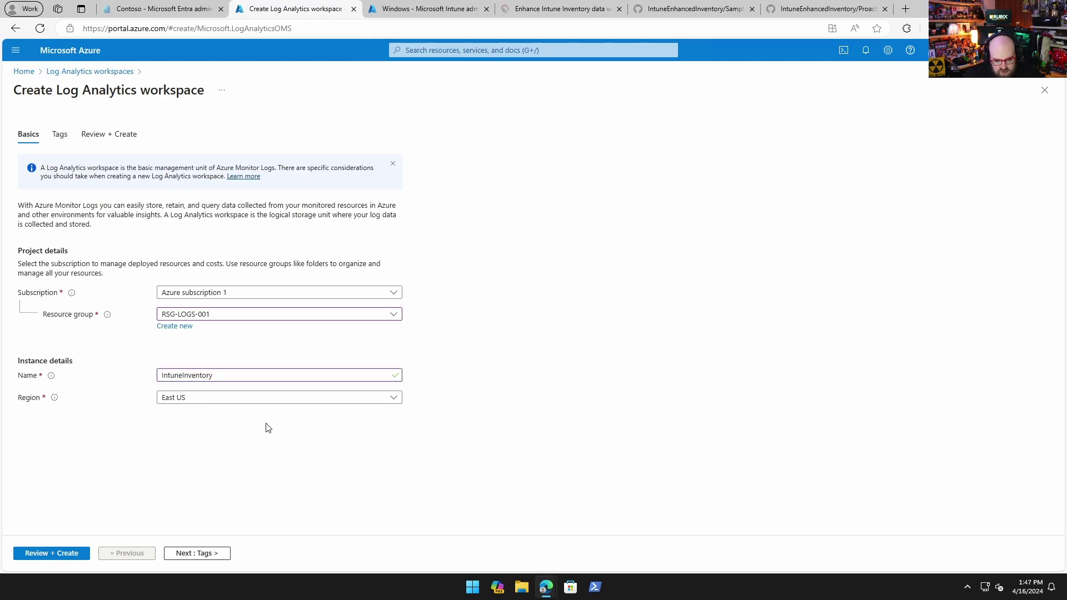
{"action": "left_click", "coordinate": [226, 554]}
{"action": "left_click", "coordinate": [222, 553]}
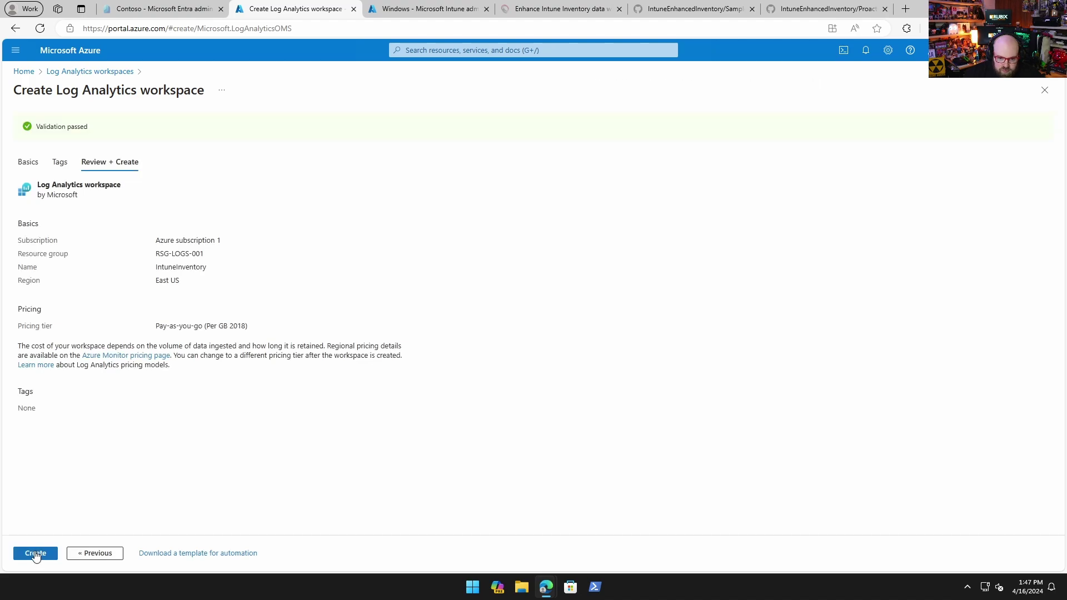
- Create the IntuneInventory workspace and show the Log Analytics agent instructions with its workspace ID and keys
{"action": "left_click", "coordinate": [34, 553]}
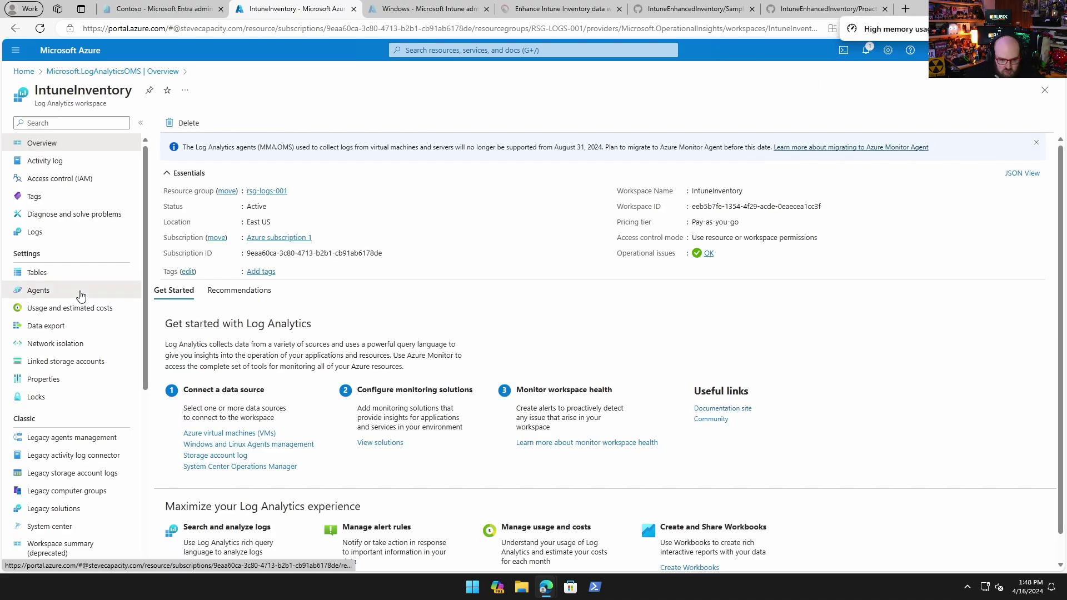
{"action": "left_click", "coordinate": [79, 292]}
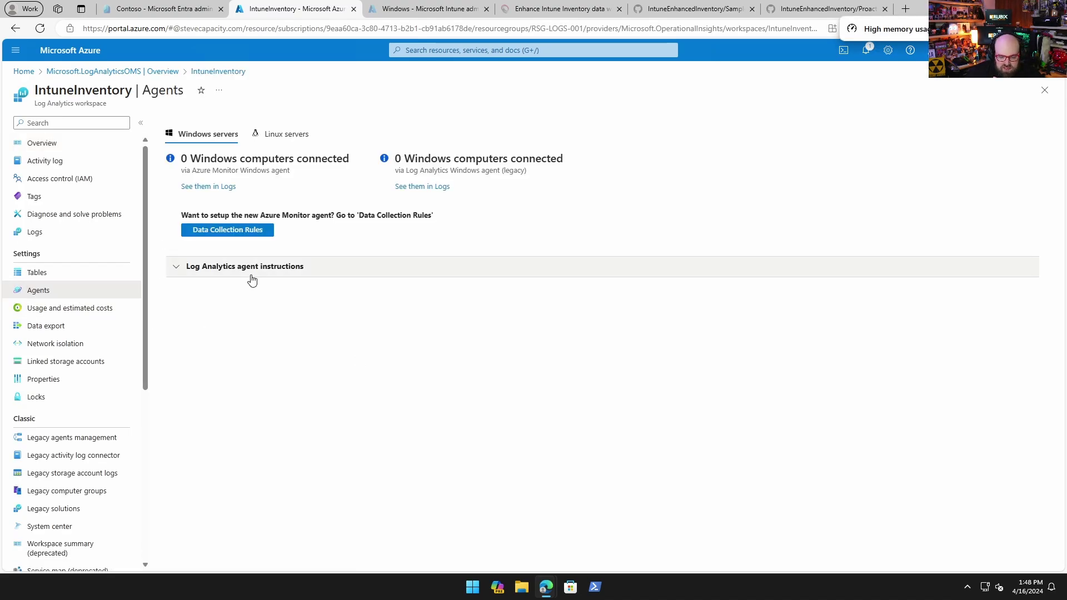
{"action": "left_click", "coordinate": [251, 272]}
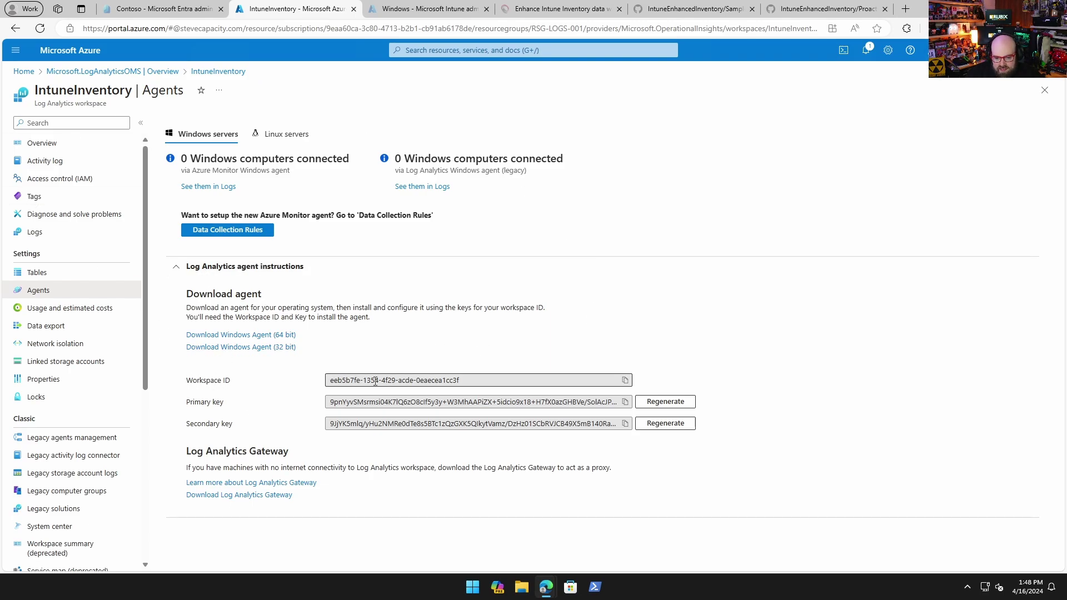
{"action": "left_click", "coordinate": [626, 402]}
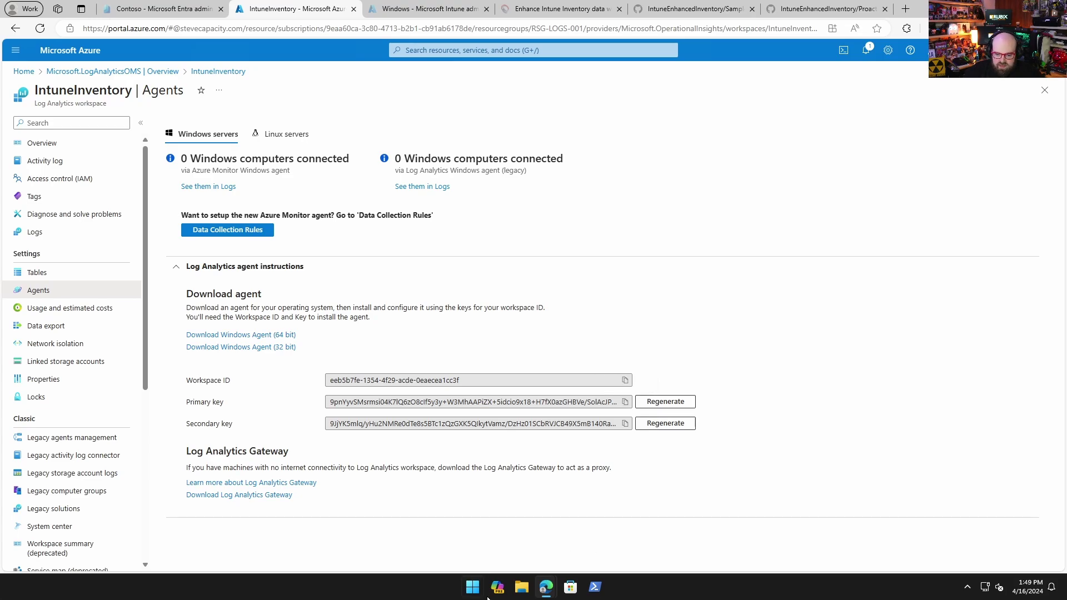
- Switch to Notepad, place its window beside the workspace keys, and start a new blank note
{"action": "key", "text": "super"}
{"action": "type", "text": "notepad"}
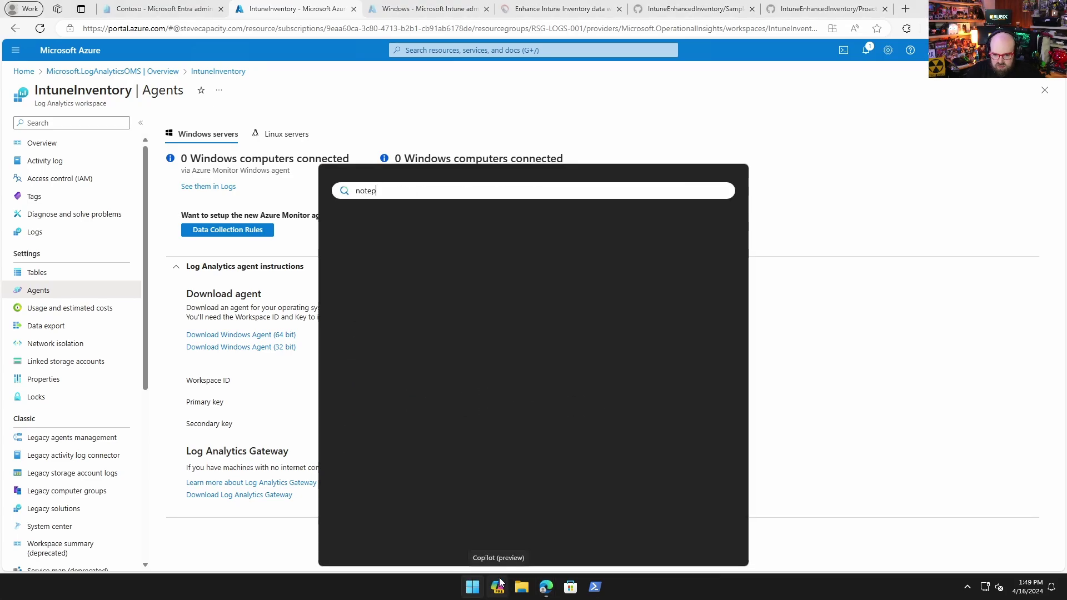
{"action": "key", "text": "Return"}
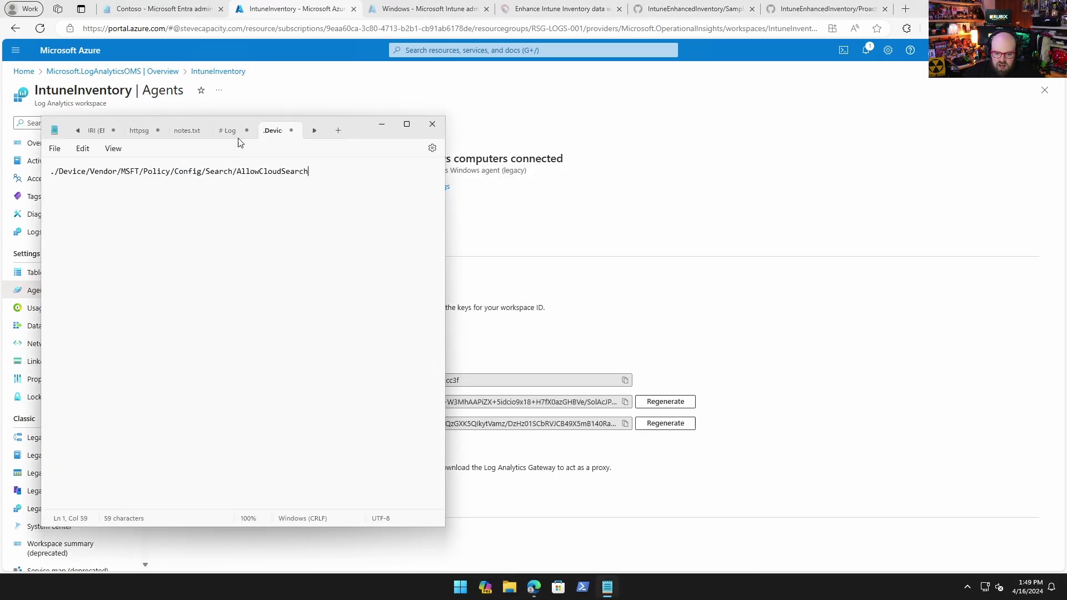
{"action": "left_click_drag", "start_coordinate": [362, 132], "coordinate": [961, 102]}
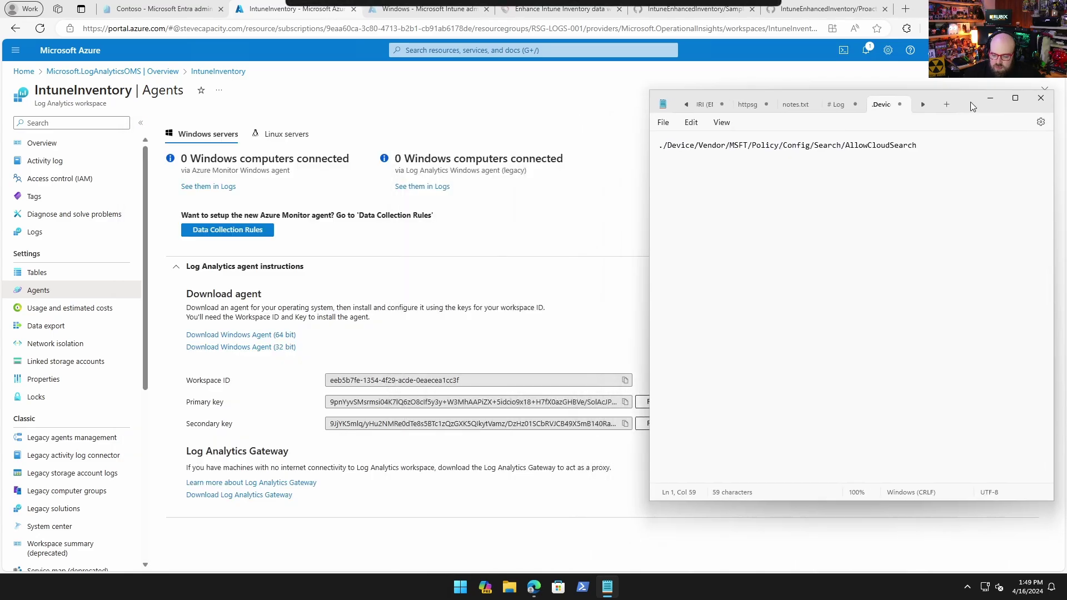
{"action": "left_click", "coordinate": [935, 102]}
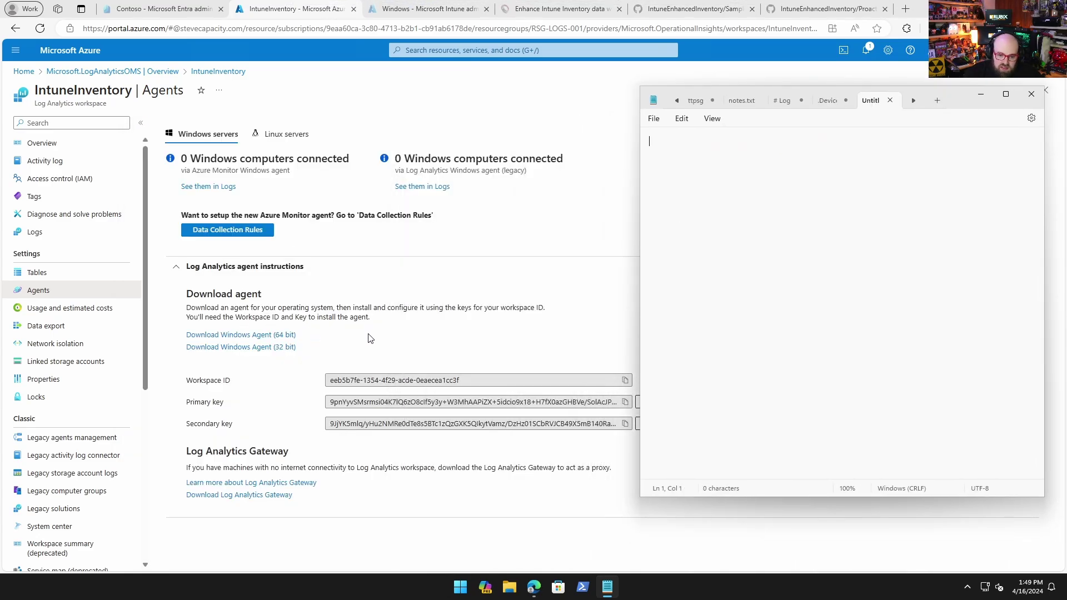
- Copy the workspace ID from the agent instructions into the blank note under the heading "Workspace ID"
{"action": "left_click", "coordinate": [625, 380]}
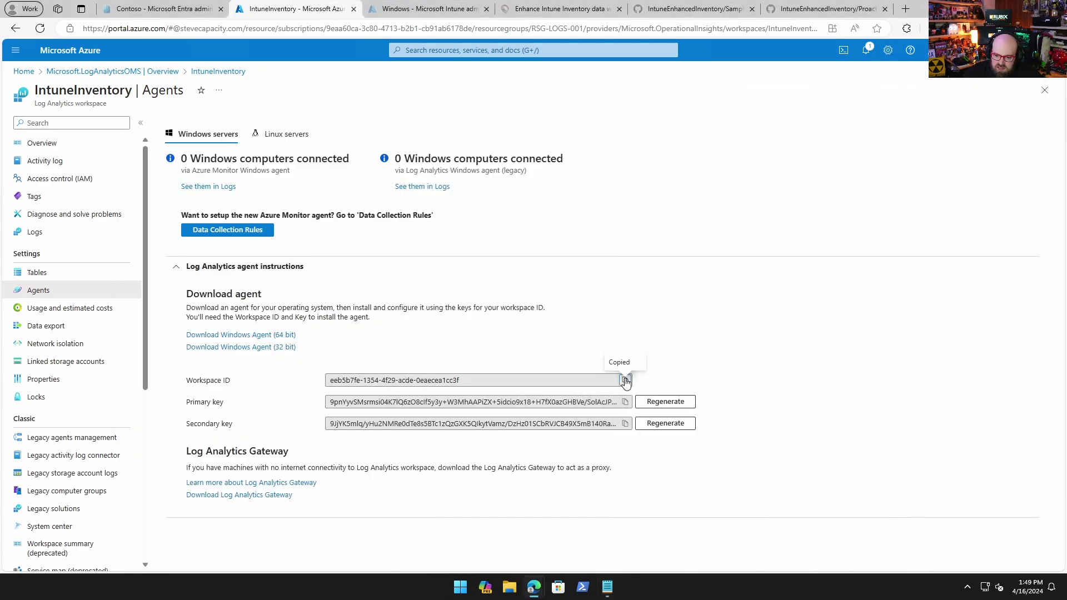
{"action": "left_click", "coordinate": [607, 587]}
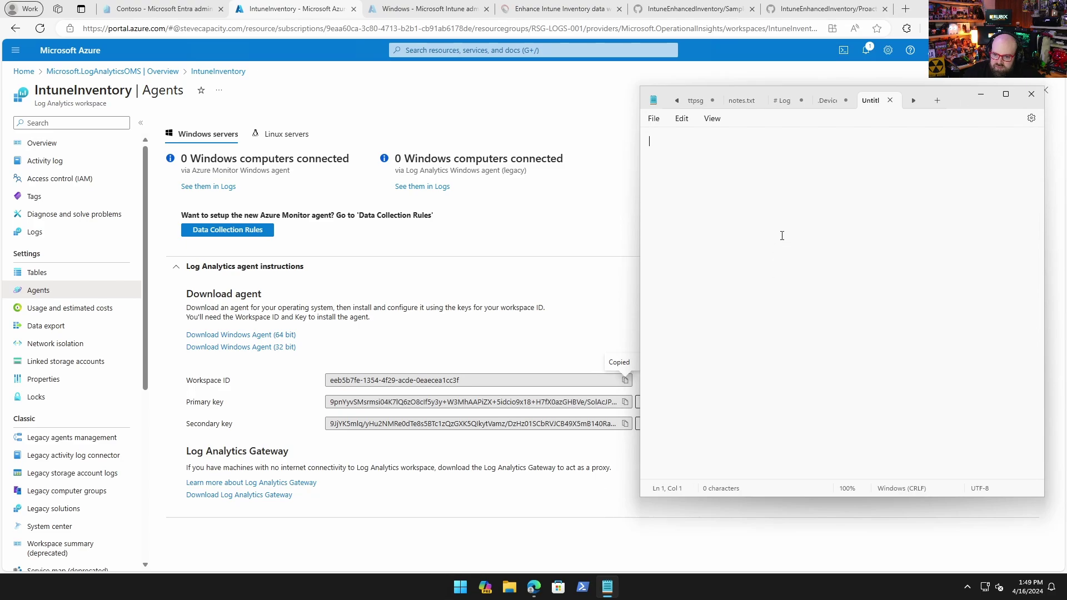
{"action": "key", "text": "ctrl+v"}
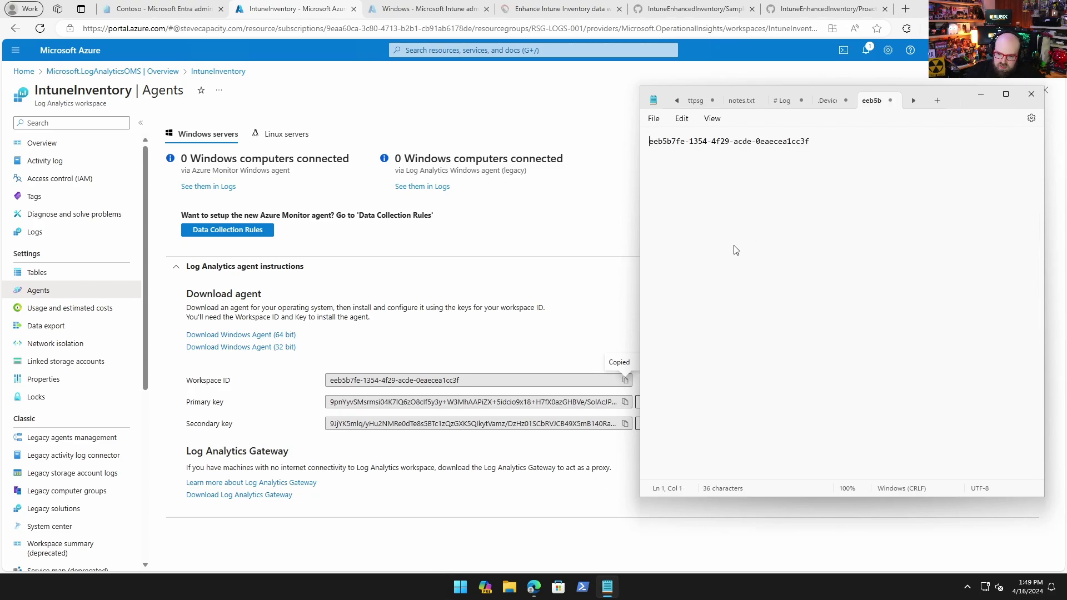
{"action": "key", "text": "Return"}
{"action": "key", "text": "Up"}
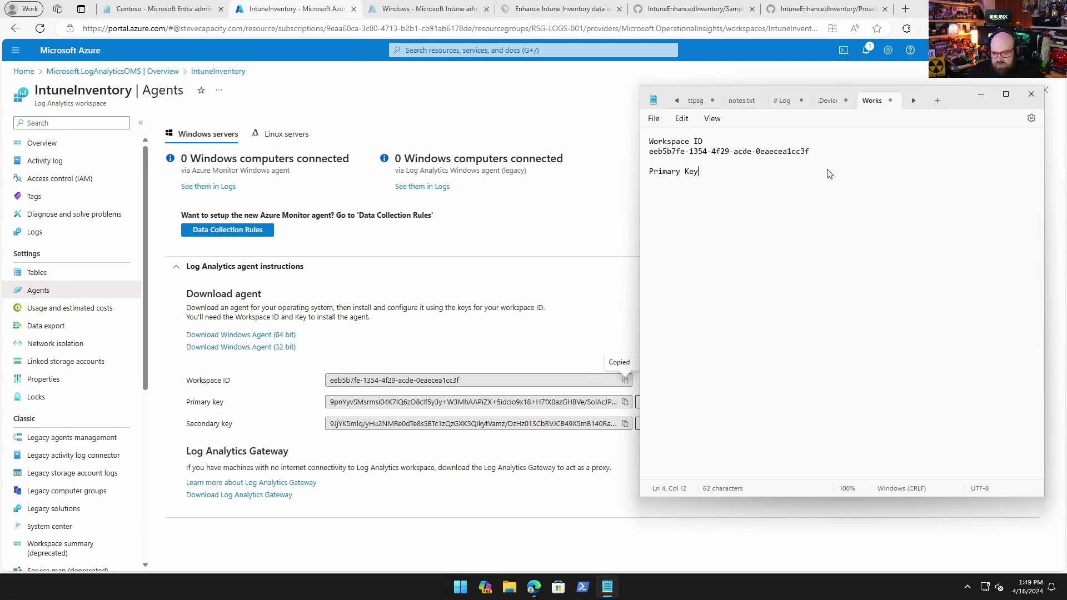
- Paste the workspace's primary key into the note under the heading "Primary Key", and minimise the note
{"action": "key", "text": "Return"}
{"action": "key", "text": "ctrl+v"}
{"action": "left_click", "coordinate": [981, 97]}
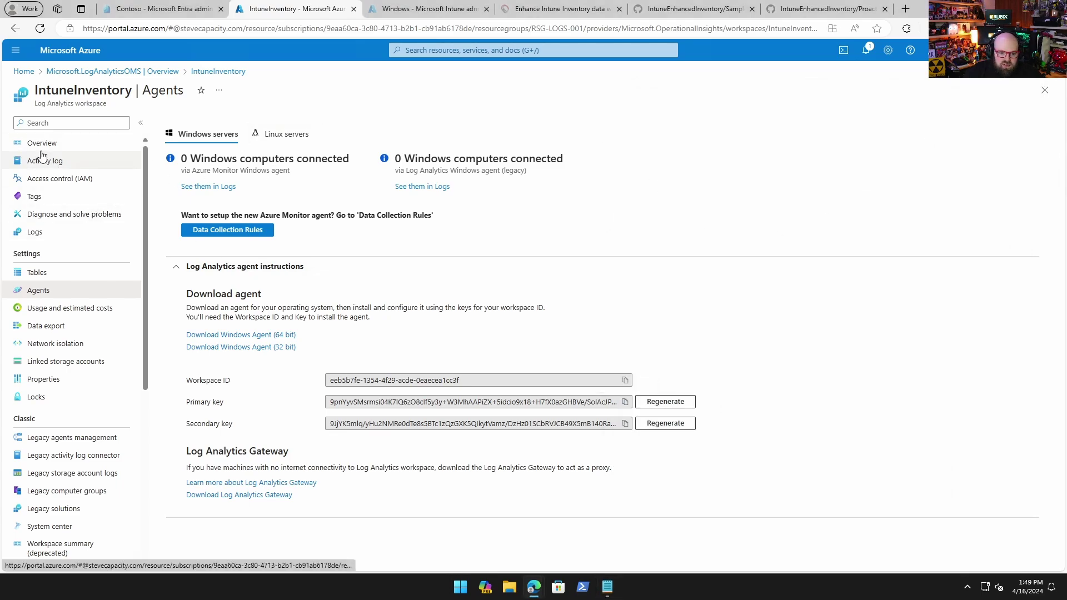
- Copy the entire Invoke-CustomInventory.ps1 script from the Proactive Remediation folder of the IntuneEnhancedInventory GitHub repository
{"action": "left_click", "coordinate": [553, 11]}
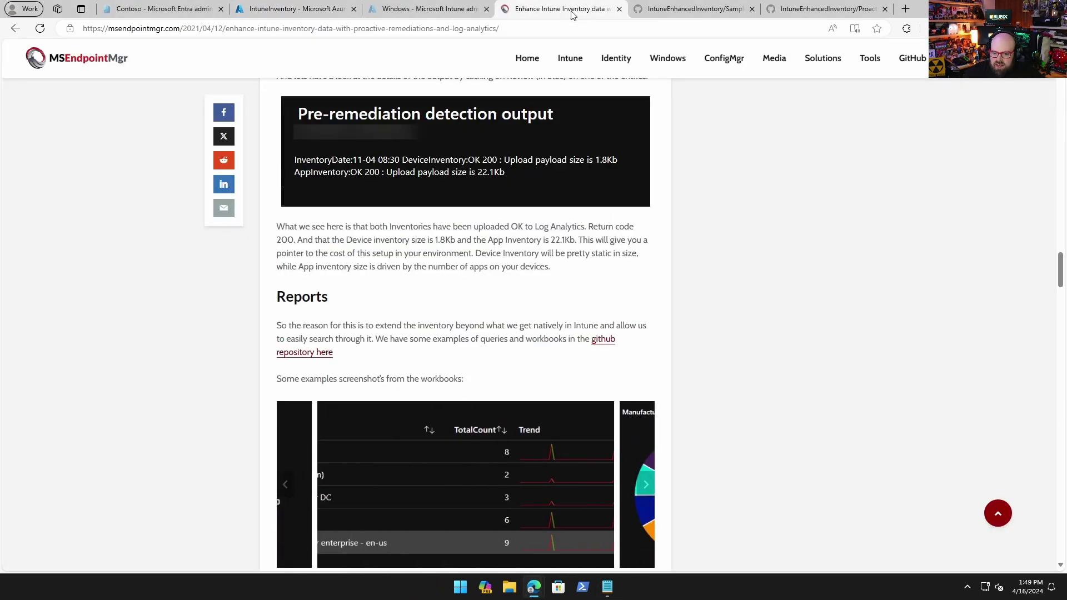
{"action": "left_click", "coordinate": [677, 10]}
{"action": "left_click", "coordinate": [828, 9]}
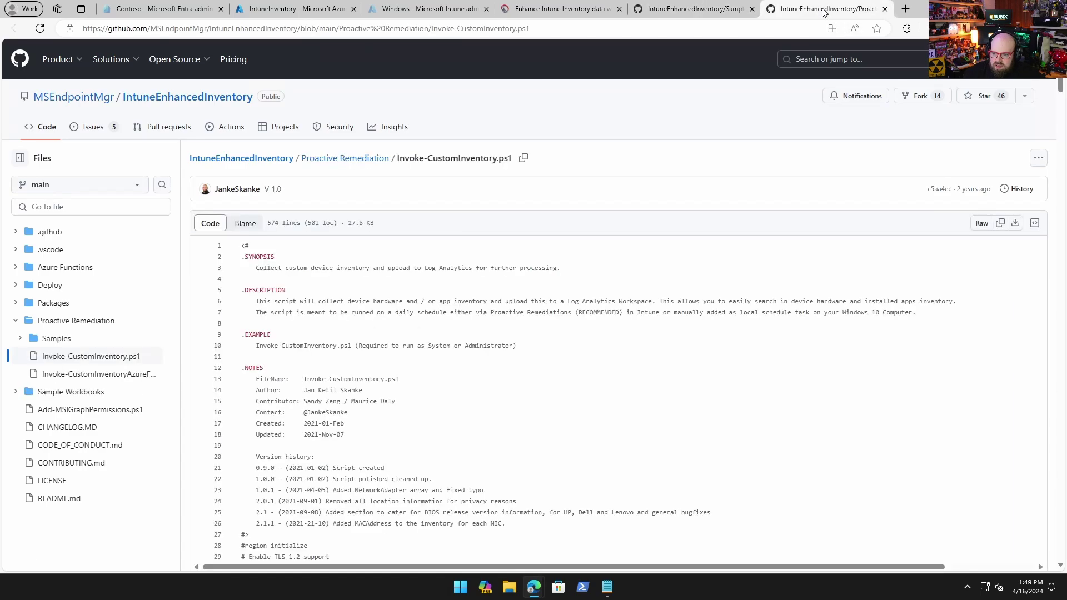
{"action": "scroll", "coordinate": [561, 298], "scroll_direction": "down", "scroll_amount": 5}
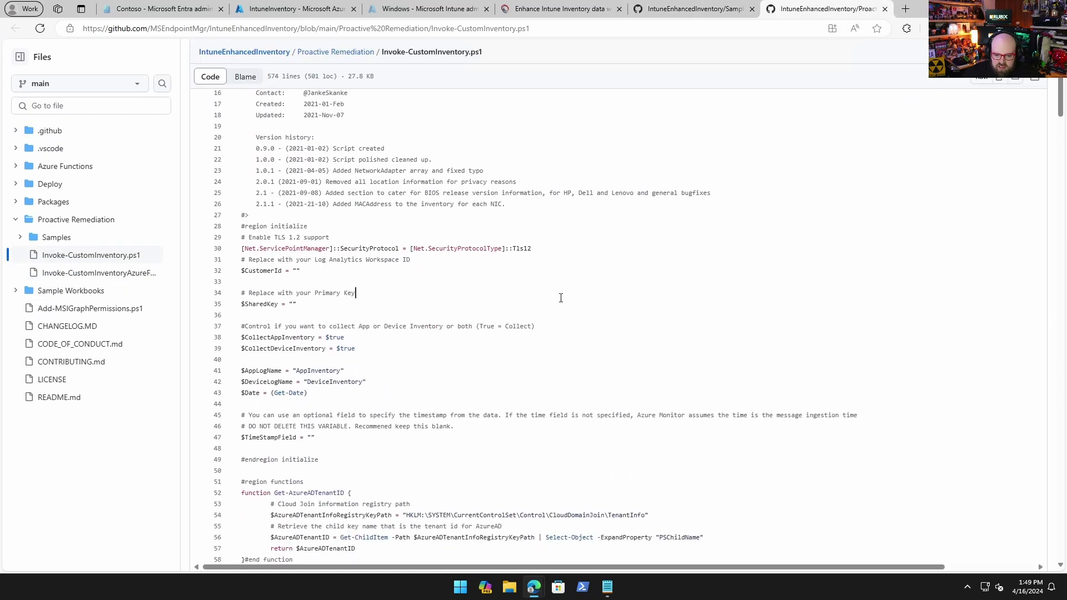
{"action": "key", "text": "ctrl+a"}
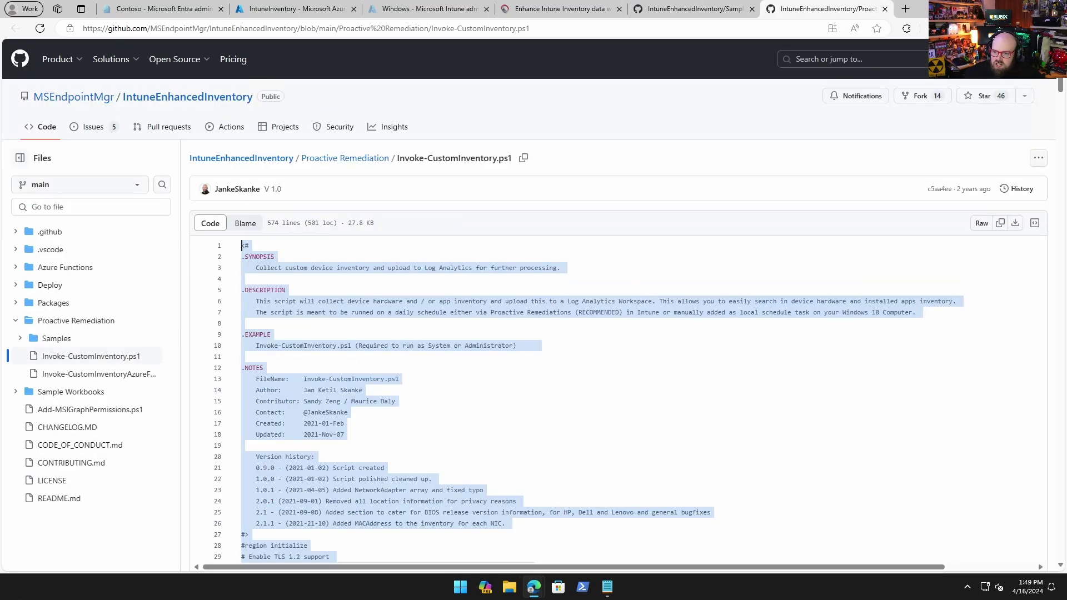
- Switch to Visual Studio Code, paste the script into the empty intuneInventory.ps1 file in a maximised window, and dismiss the update notice
{"action": "key", "text": "alt+Tab"}
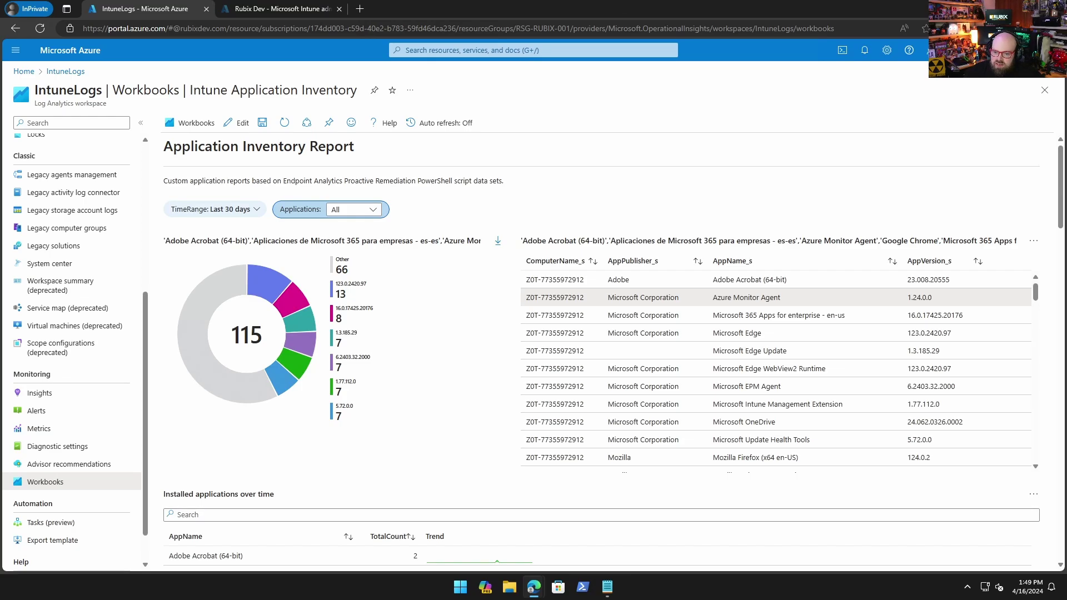
{"action": "key", "text": "super+d"}
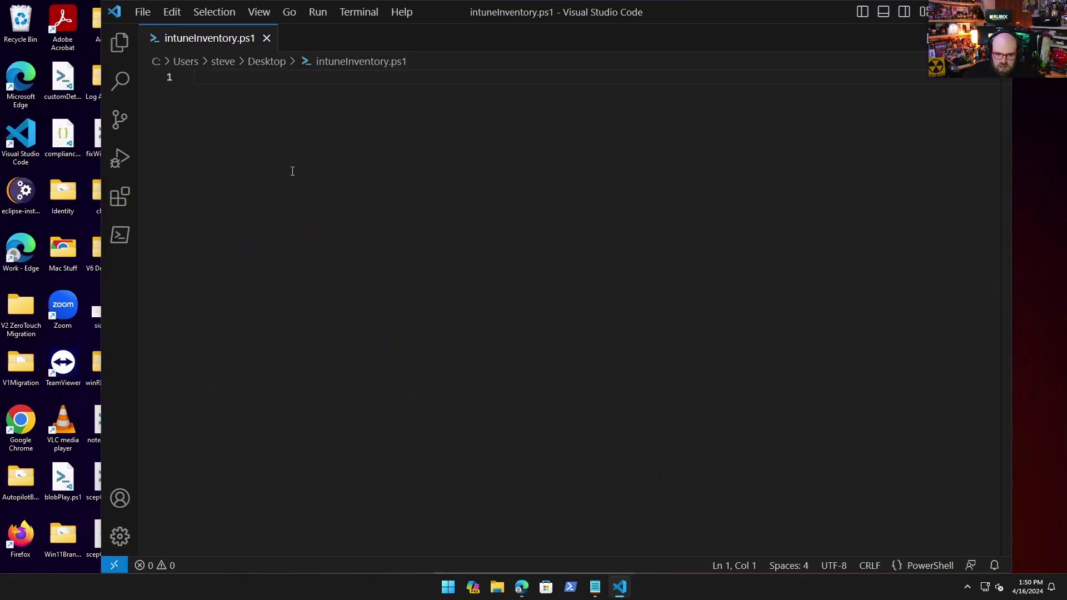
{"action": "key", "text": "ctrl+v"}
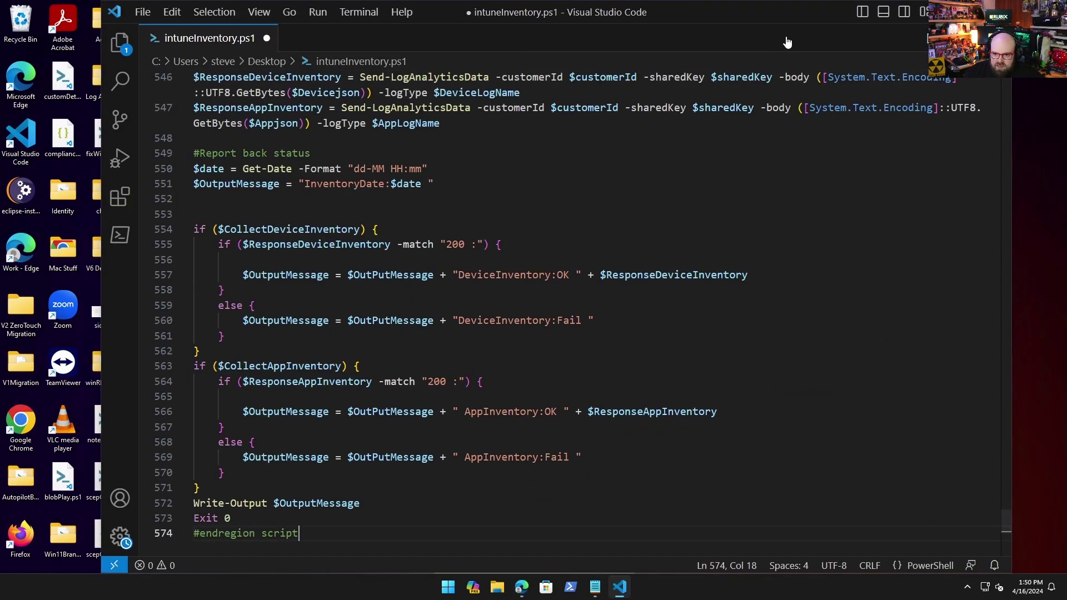
{"action": "double_click", "coordinate": [772, 16]}
{"action": "scroll", "coordinate": [833, 278], "scroll_direction": "up", "scroll_amount": 6}
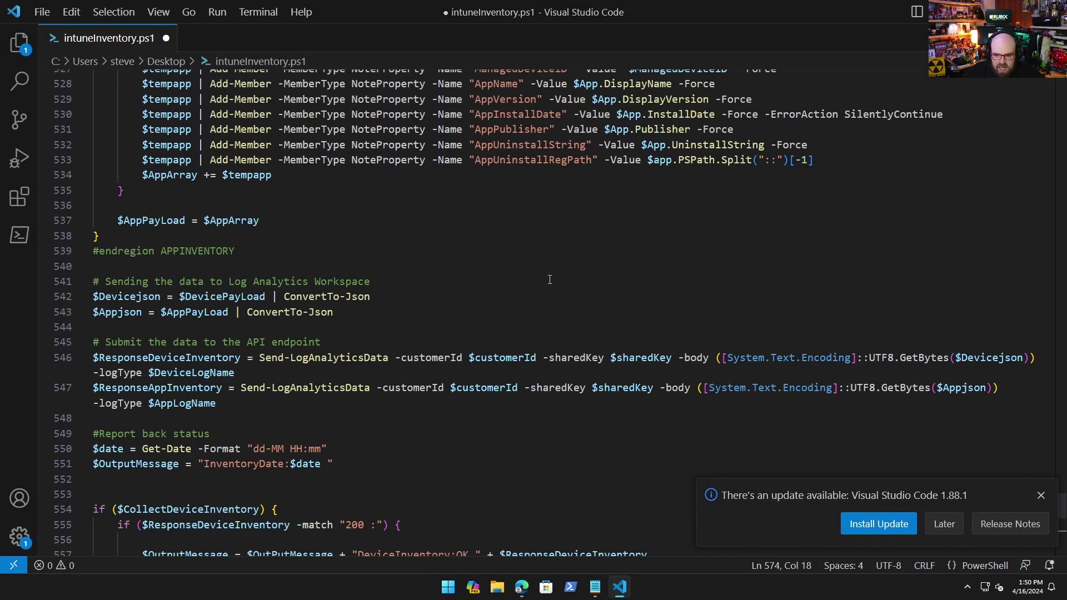
{"action": "left_click", "coordinate": [1041, 495]}
- Fill the script's $CustomerId variable with the workspace ID copied from the Notepad note
{"action": "scroll", "coordinate": [597, 389], "scroll_direction": "up", "scroll_amount": 18}
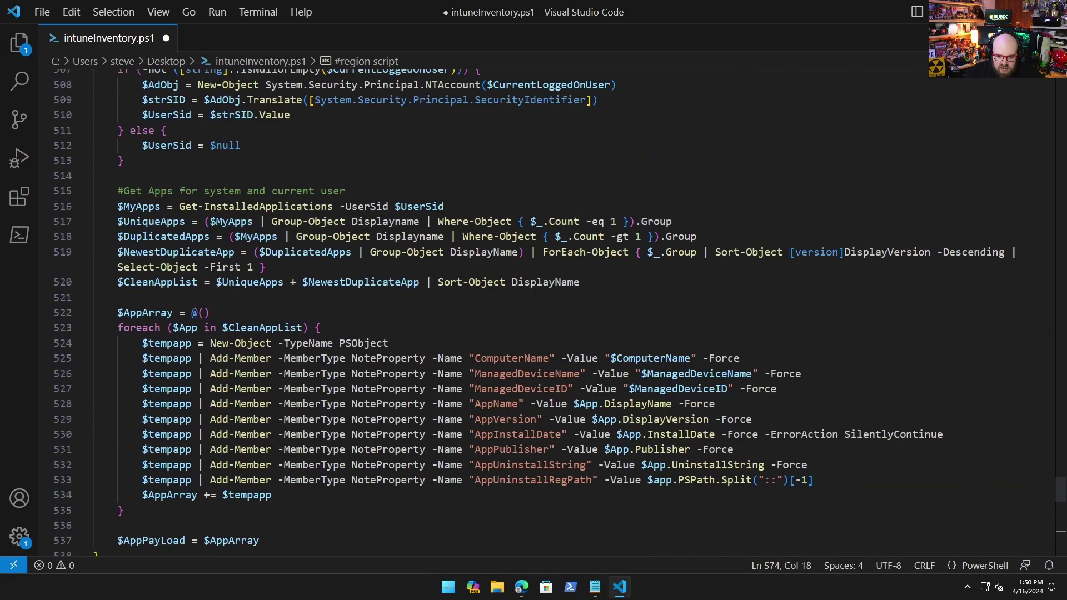
{"action": "scroll", "coordinate": [597, 389], "scroll_direction": "up", "scroll_amount": 3}
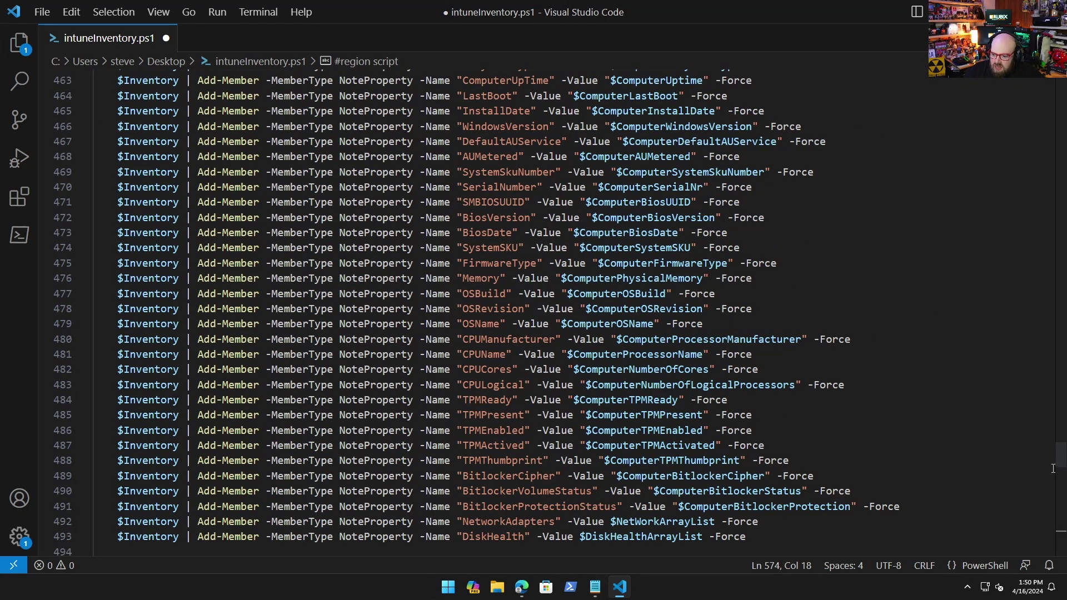
{"action": "left_click_drag", "start_coordinate": [1060, 456], "coordinate": [1044, 84]}
{"action": "scroll", "coordinate": [347, 168], "scroll_direction": "down", "scroll_amount": 6}
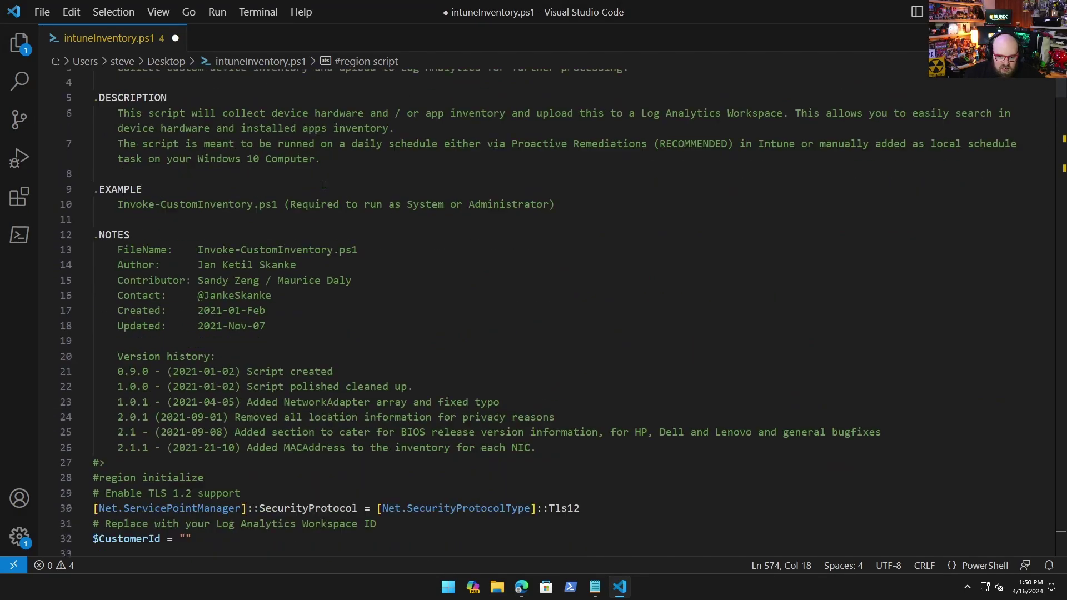
{"action": "scroll", "coordinate": [322, 185], "scroll_direction": "down", "scroll_amount": 3}
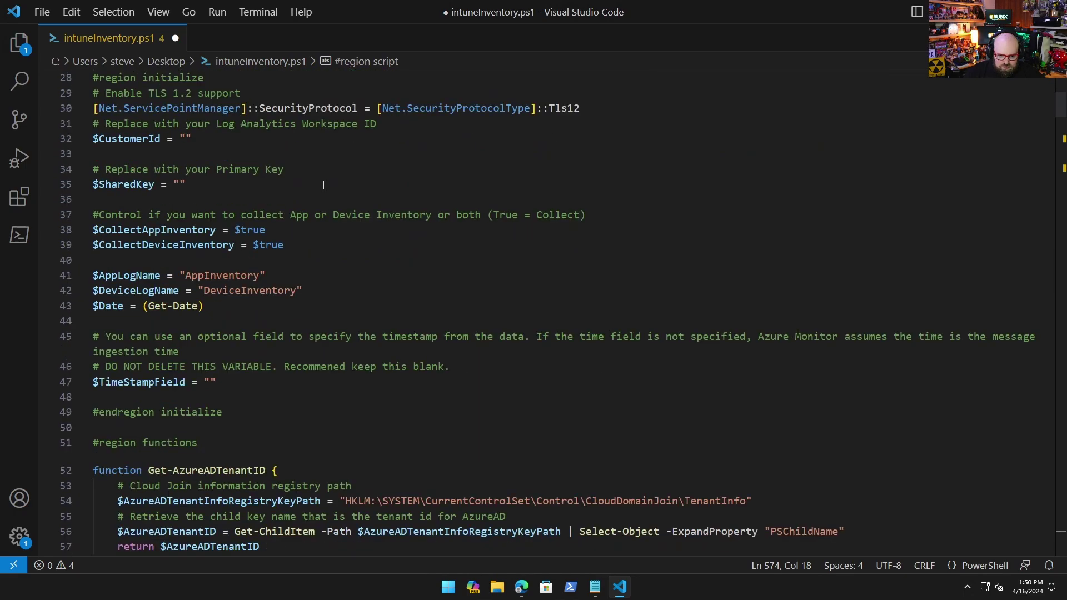
{"action": "left_click", "coordinate": [184, 138]}
{"action": "left_click", "coordinate": [181, 184]}
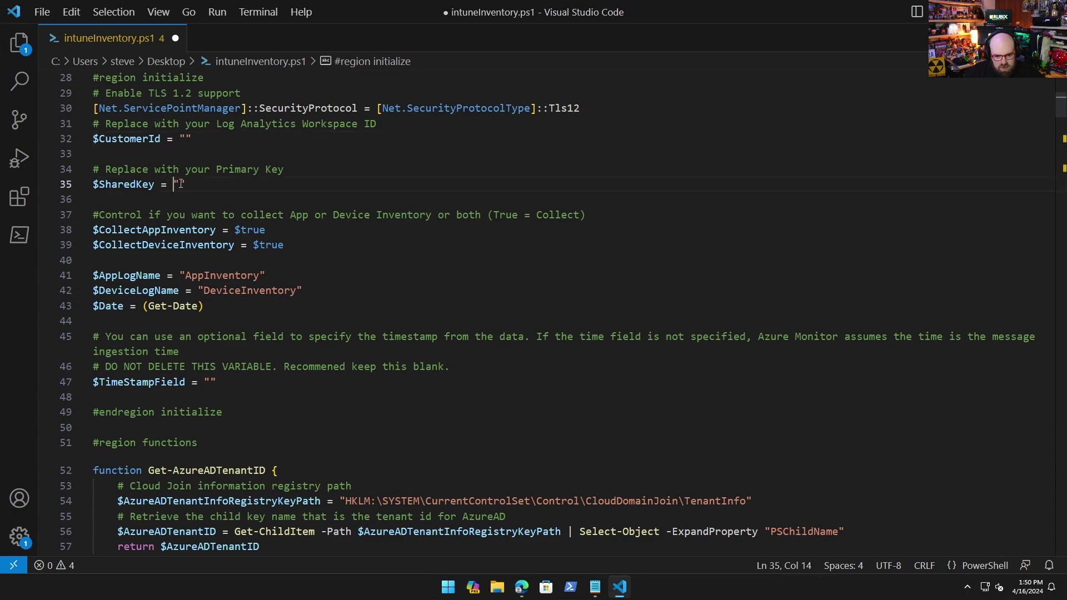
{"action": "left_click", "coordinate": [595, 586]}
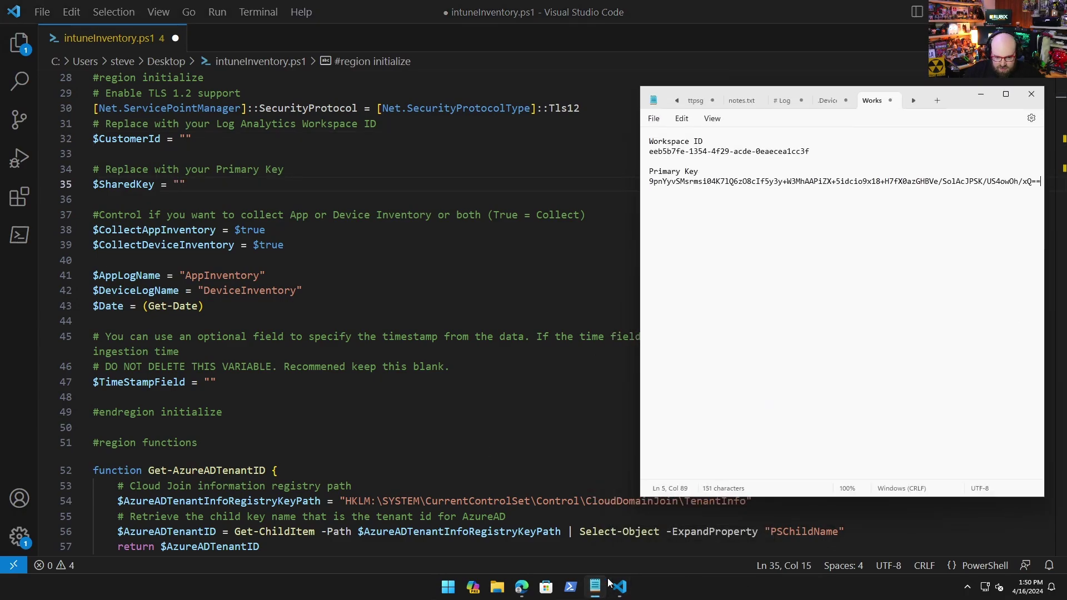
{"action": "left_click_drag", "start_coordinate": [820, 158], "coordinate": [649, 151]}
{"action": "key", "text": "ctrl+c"}
{"action": "key", "text": "alt+Tab"}
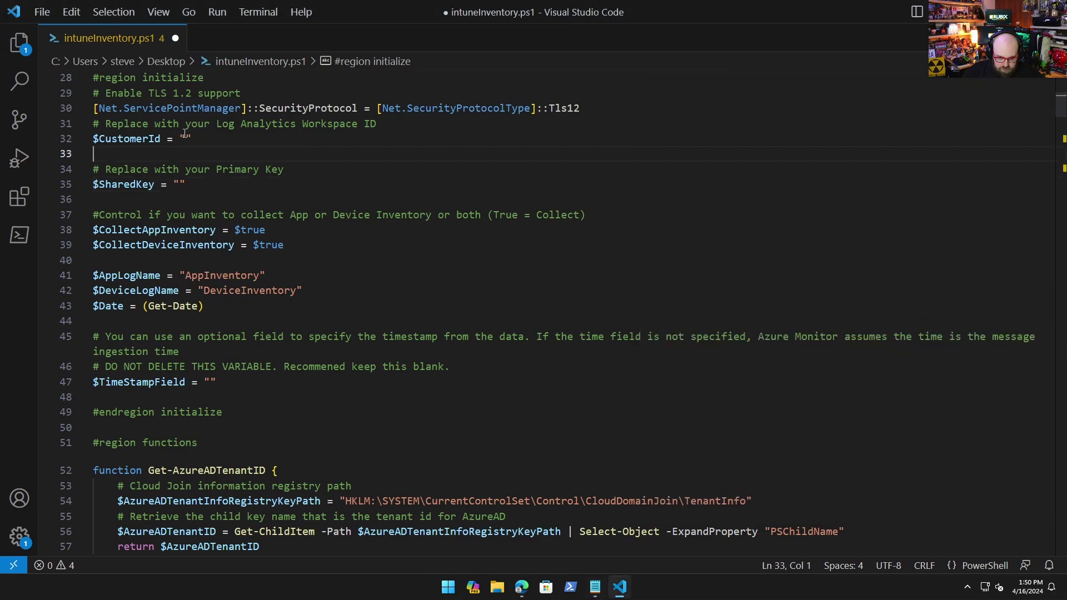
{"action": "left_click", "coordinate": [185, 138]}
{"action": "key", "text": "ctrl+v"}
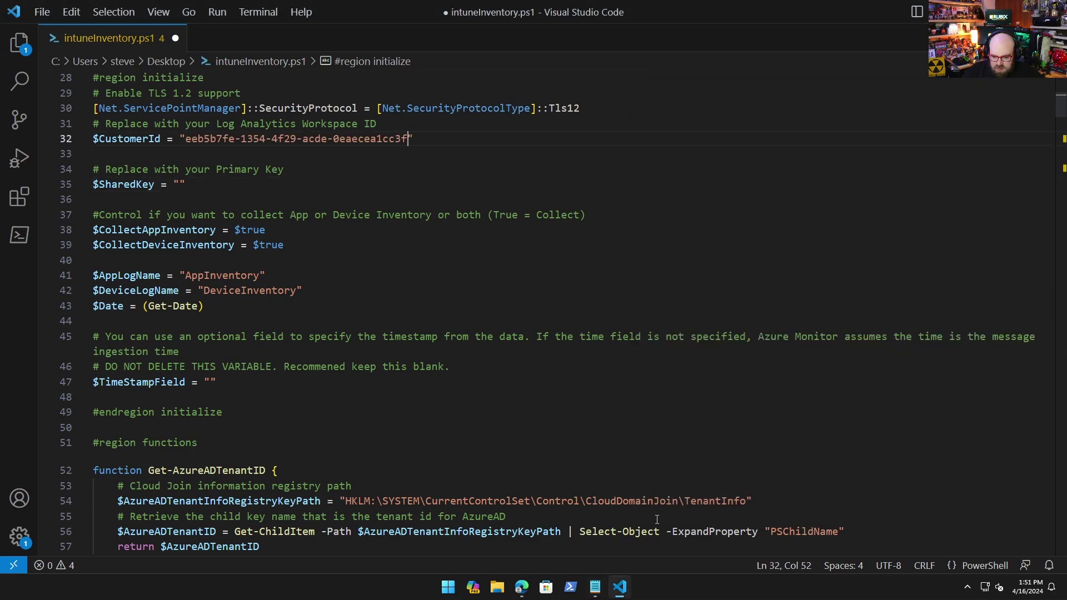
- Fill the script's $SharedKey variable with the primary key copied from the Notepad note
{"action": "left_click", "coordinate": [595, 586]}
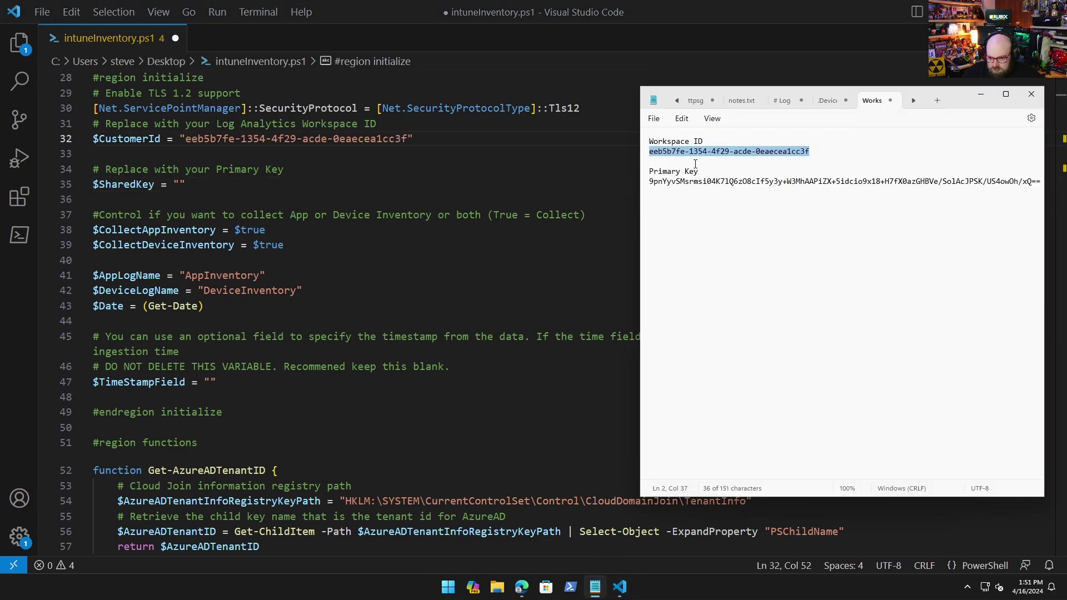
{"action": "triple_click", "coordinate": [688, 183]}
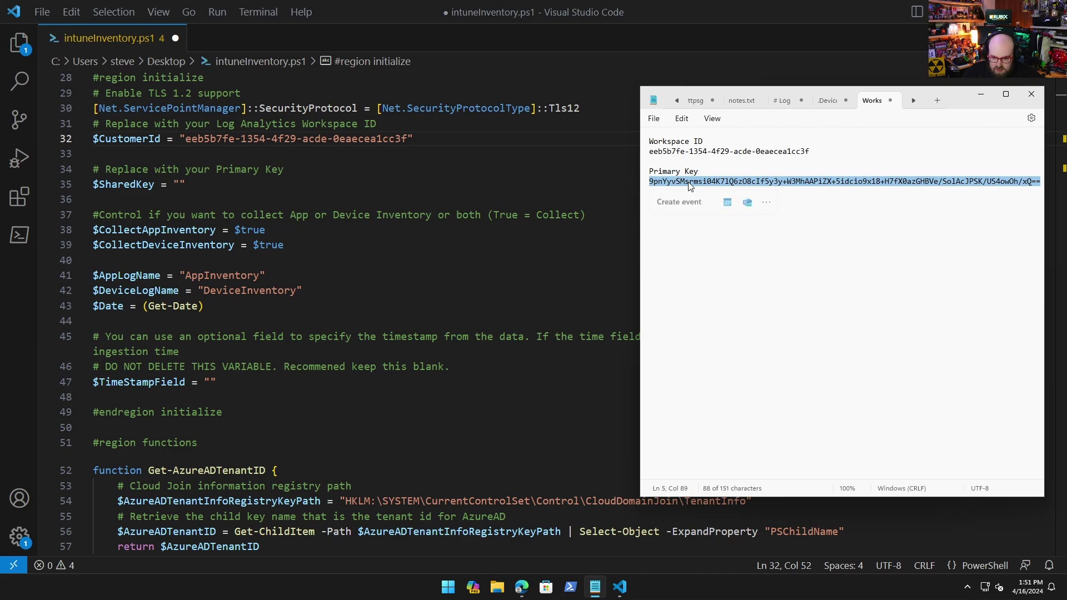
{"action": "left_click", "coordinate": [188, 186]}
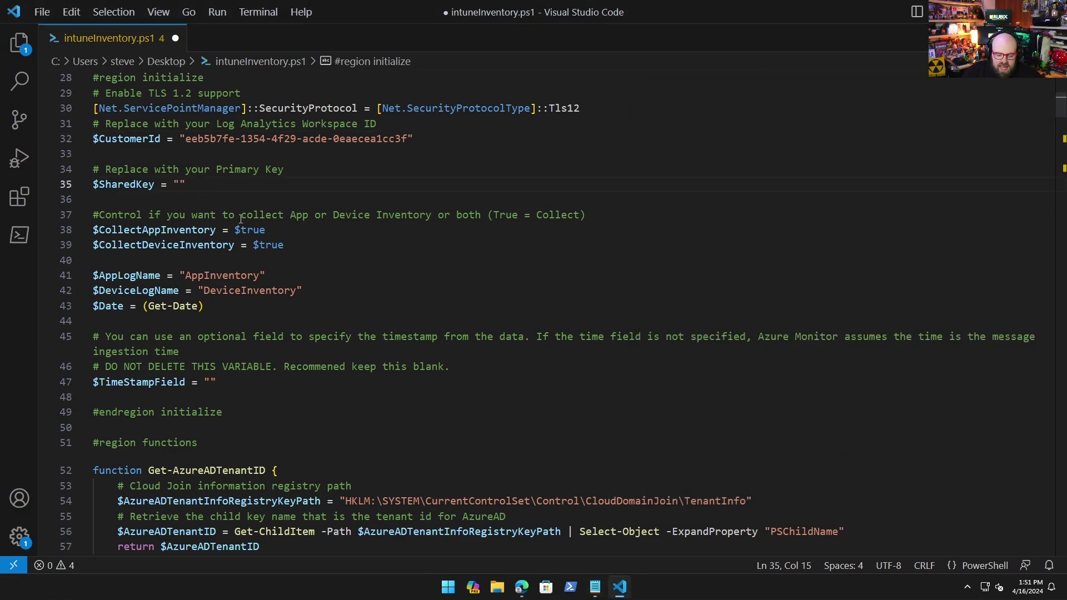
{"action": "key", "text": "ctrl+v"}
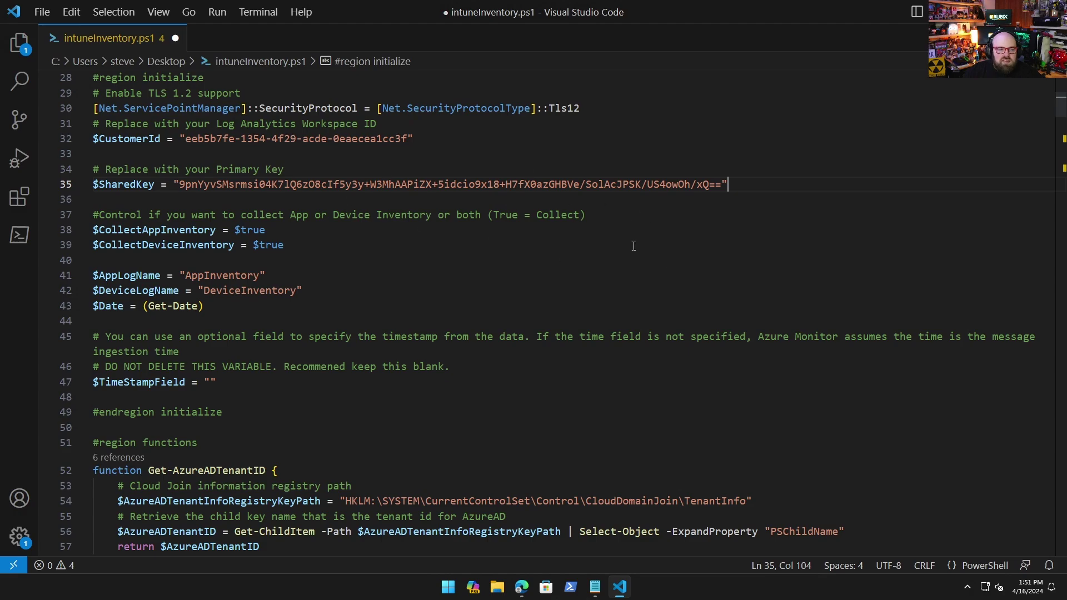
{"action": "left_click", "coordinate": [776, 175]}
{"action": "left_click", "coordinate": [749, 185]}
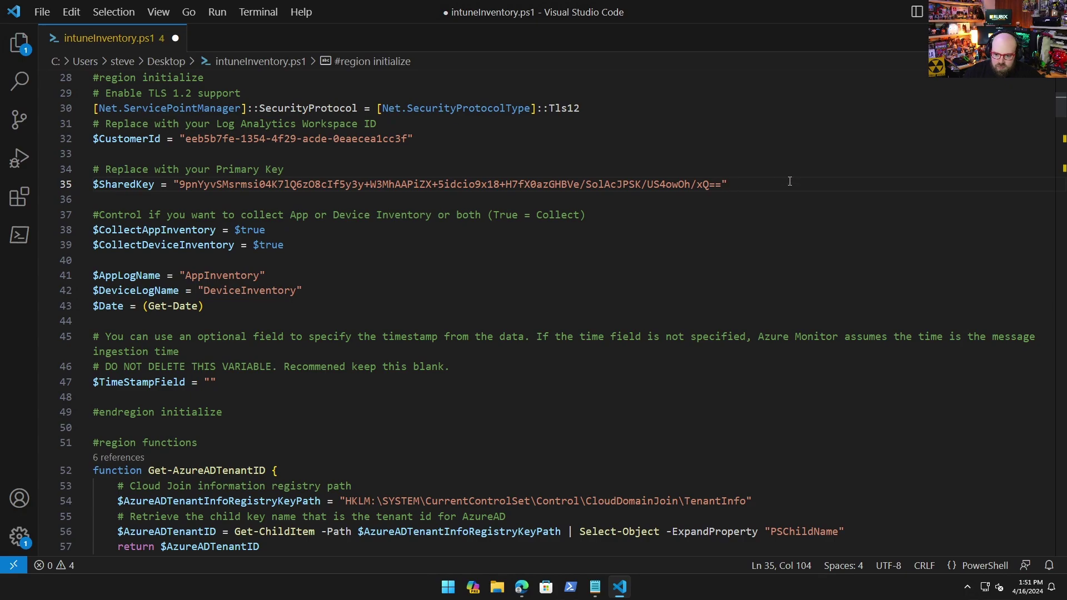
{"action": "left_click", "coordinate": [337, 244]}
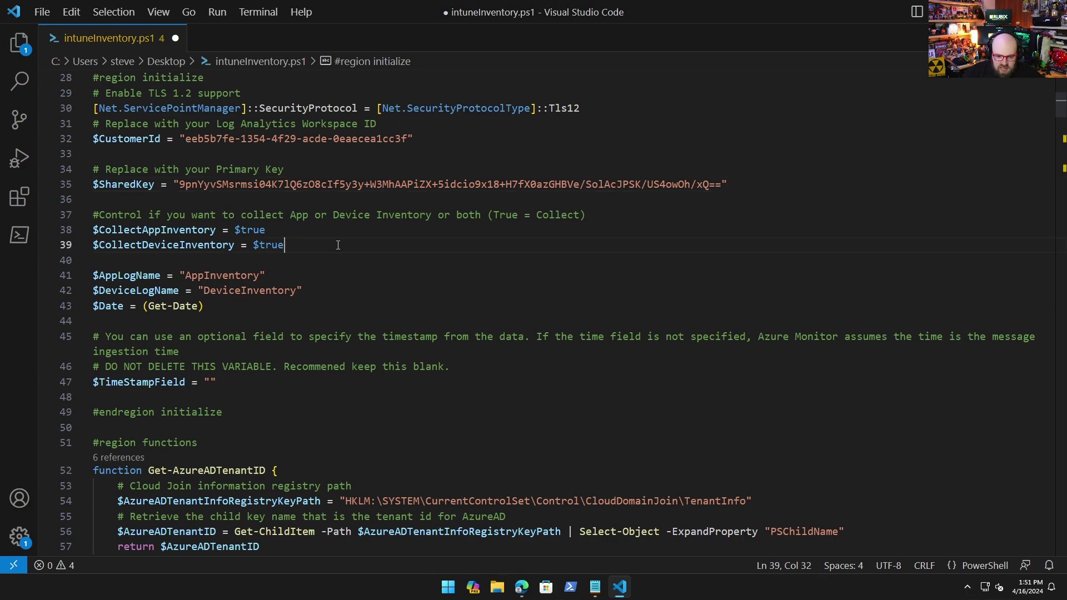
- Review the script's initialize settings and the Get-AzureADTenantID and Get-AzureADDeviceID functions
{"action": "scroll", "coordinate": [383, 236], "scroll_direction": "down", "scroll_amount": 2}
{"action": "scroll", "coordinate": [389, 228], "scroll_direction": "up", "scroll_amount": 4}
{"action": "left_click", "coordinate": [389, 227]}
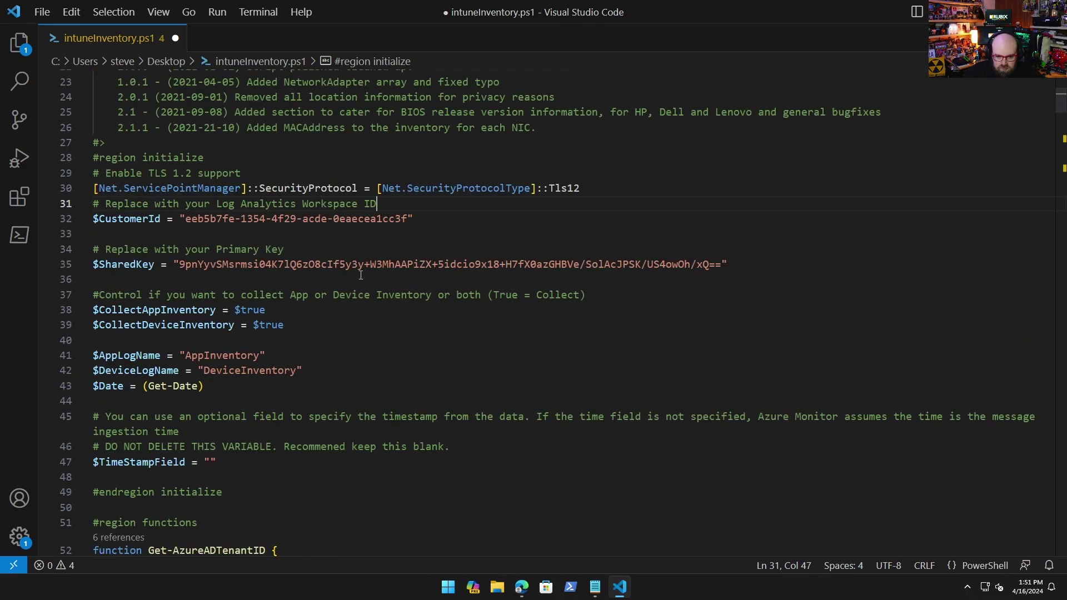
{"action": "scroll", "coordinate": [527, 272], "scroll_direction": "down", "scroll_amount": 5}
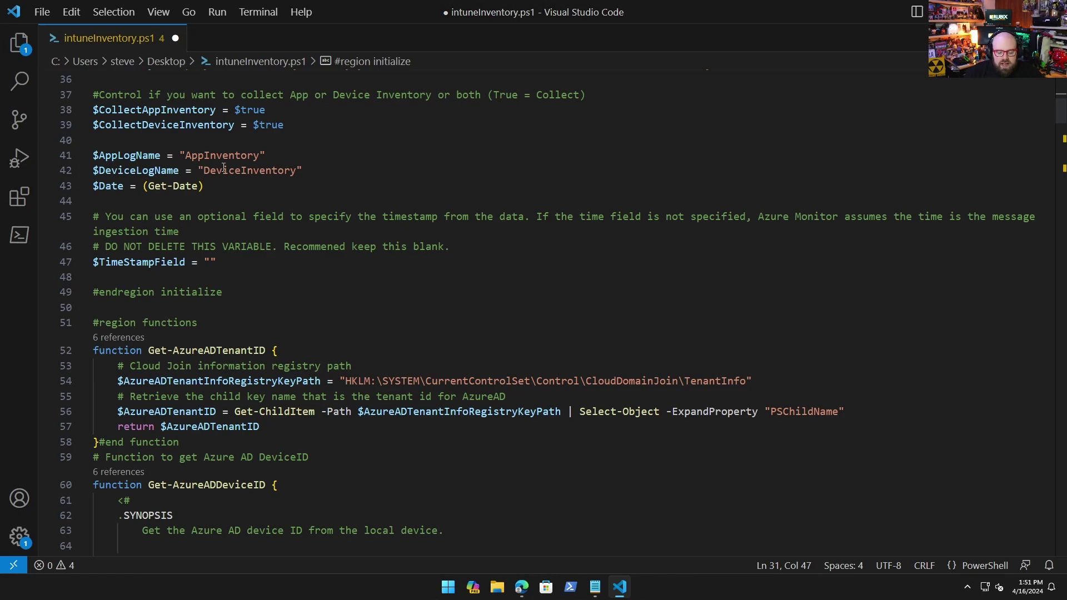
{"action": "scroll", "coordinate": [224, 168], "scroll_direction": "down", "scroll_amount": 4}
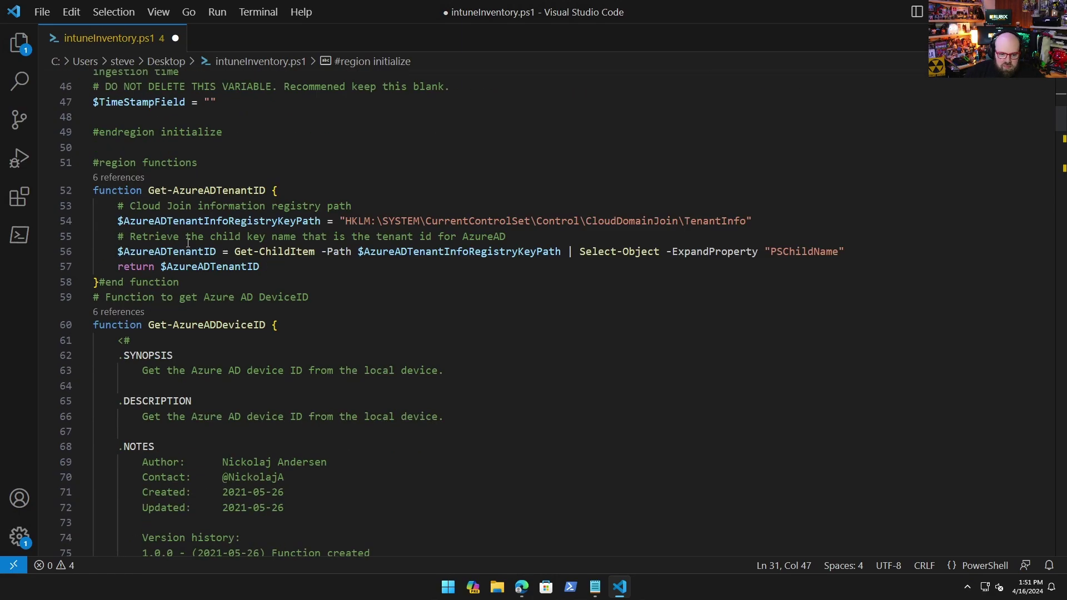
{"action": "left_click", "coordinate": [250, 190]}
{"action": "double_click", "coordinate": [249, 190]}
{"action": "scroll", "coordinate": [454, 189], "scroll_direction": "down", "scroll_amount": 5}
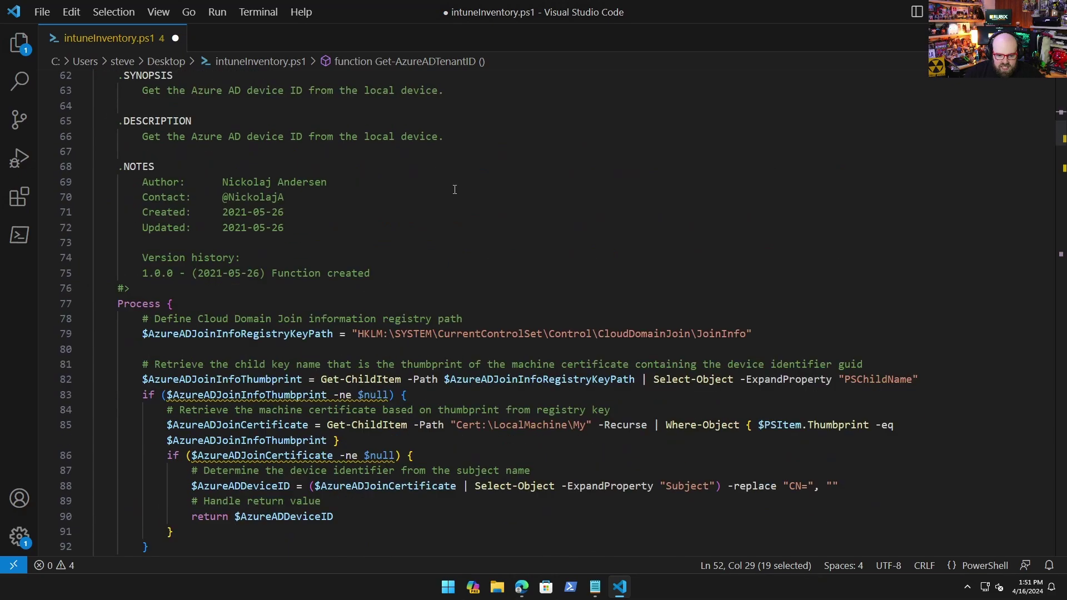
{"action": "scroll", "coordinate": [455, 190], "scroll_direction": "down", "scroll_amount": 6}
{"action": "scroll", "coordinate": [454, 189], "scroll_direction": "up", "scroll_amount": 8}
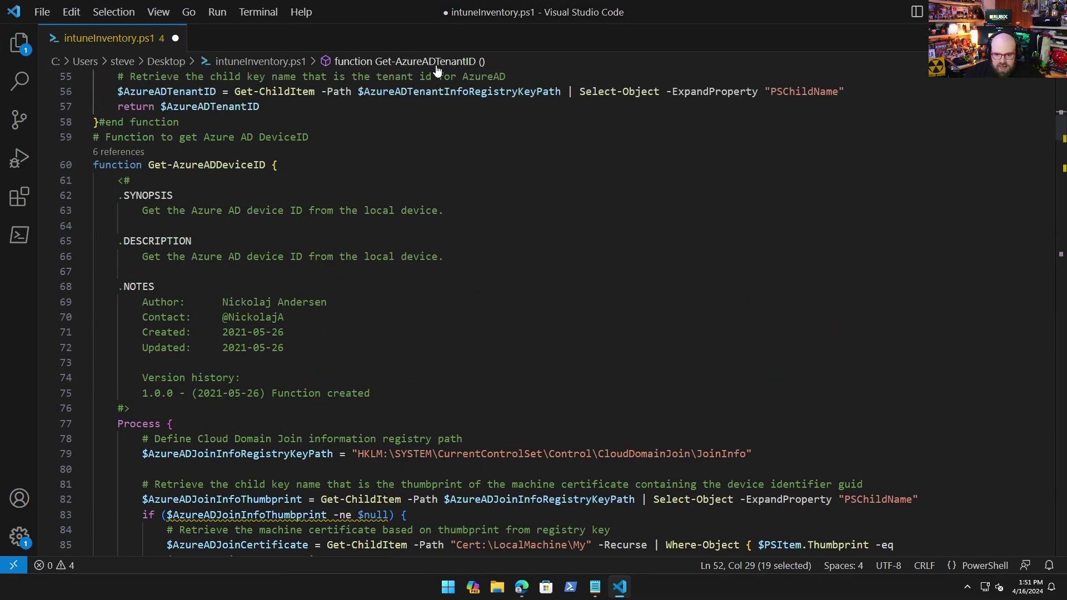
- Browse the script's symbol outline for its functions and inventory variables, from Get-AzureADTenantID through the computer properties and back to the start
{"action": "left_click", "coordinate": [437, 65]}
{"action": "scroll", "coordinate": [436, 194], "scroll_direction": "down", "scroll_amount": 2}
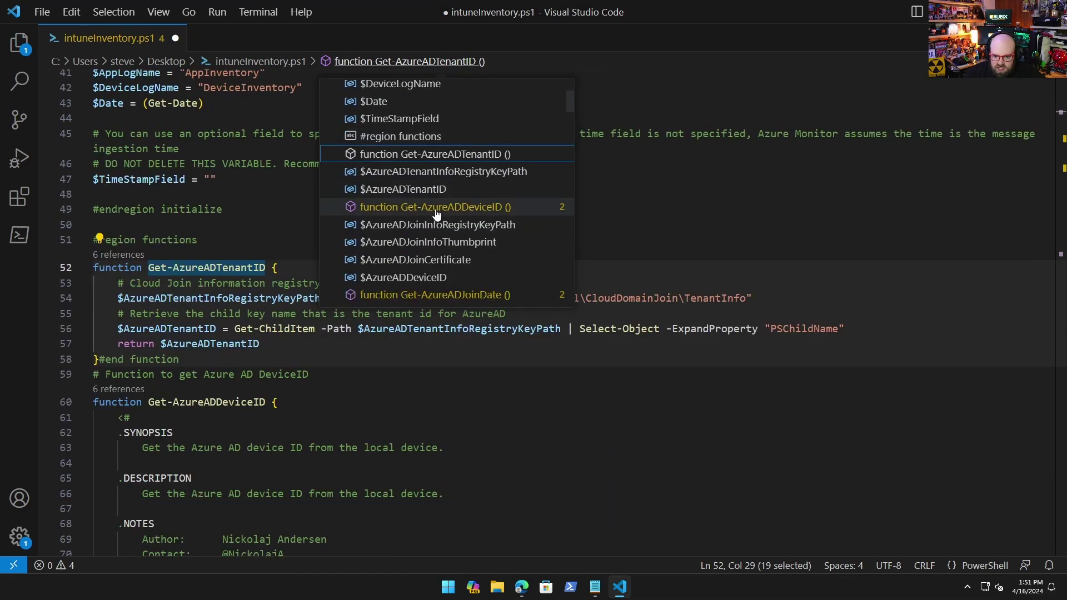
{"action": "scroll", "coordinate": [436, 215], "scroll_direction": "down", "scroll_amount": 2}
{"action": "scroll", "coordinate": [481, 222], "scroll_direction": "down", "scroll_amount": 3}
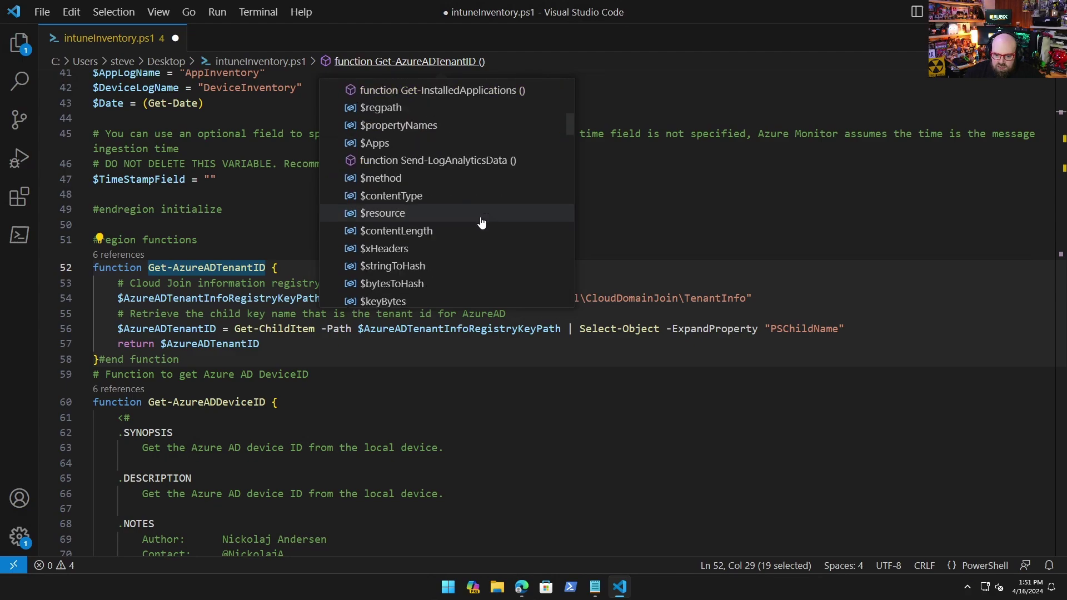
{"action": "scroll", "coordinate": [481, 222], "scroll_direction": "down", "scroll_amount": 10}
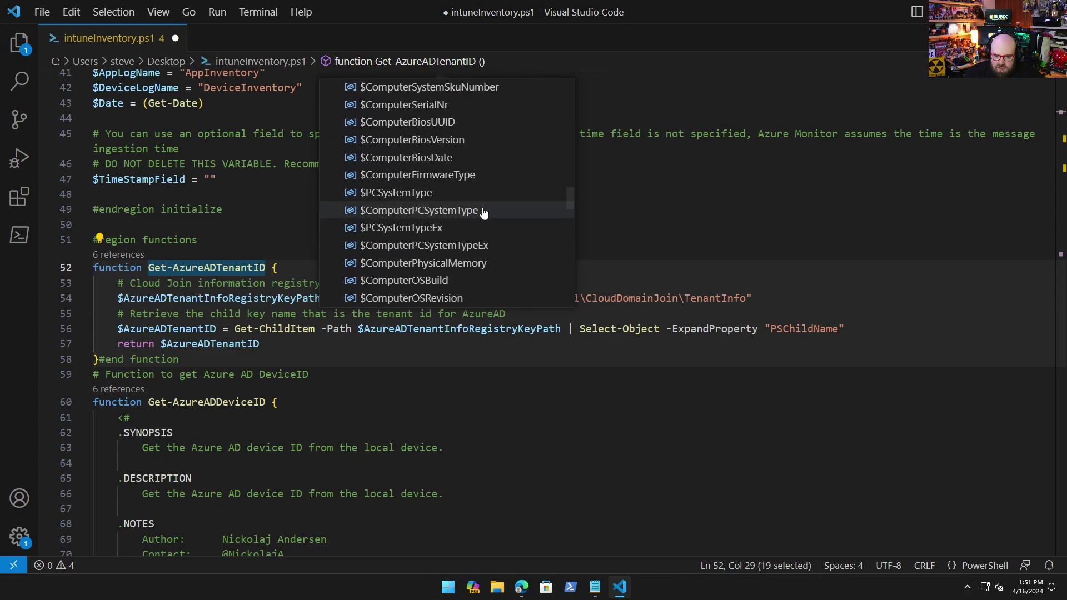
{"action": "scroll", "coordinate": [533, 223], "scroll_direction": "down", "scroll_amount": 3}
{"action": "left_click_drag", "start_coordinate": [572, 227], "coordinate": [528, 88]}
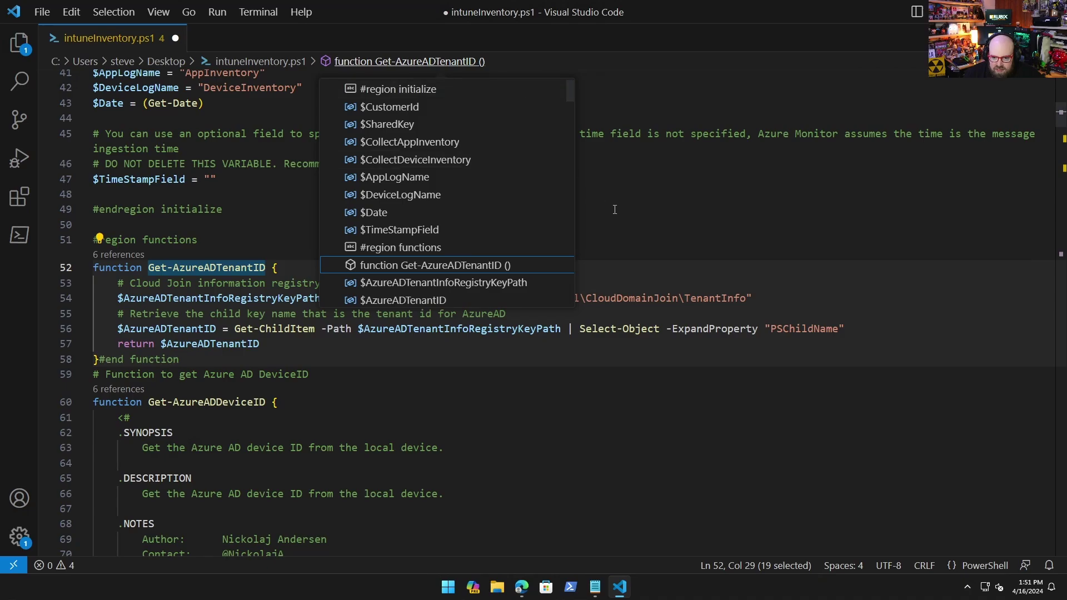
- Examine how Get-InstalledApplications gathers apps from the registry and how Send-LogAnalyticsData builds and posts its payload
{"action": "scroll", "coordinate": [615, 210], "scroll_direction": "down", "scroll_amount": 20}
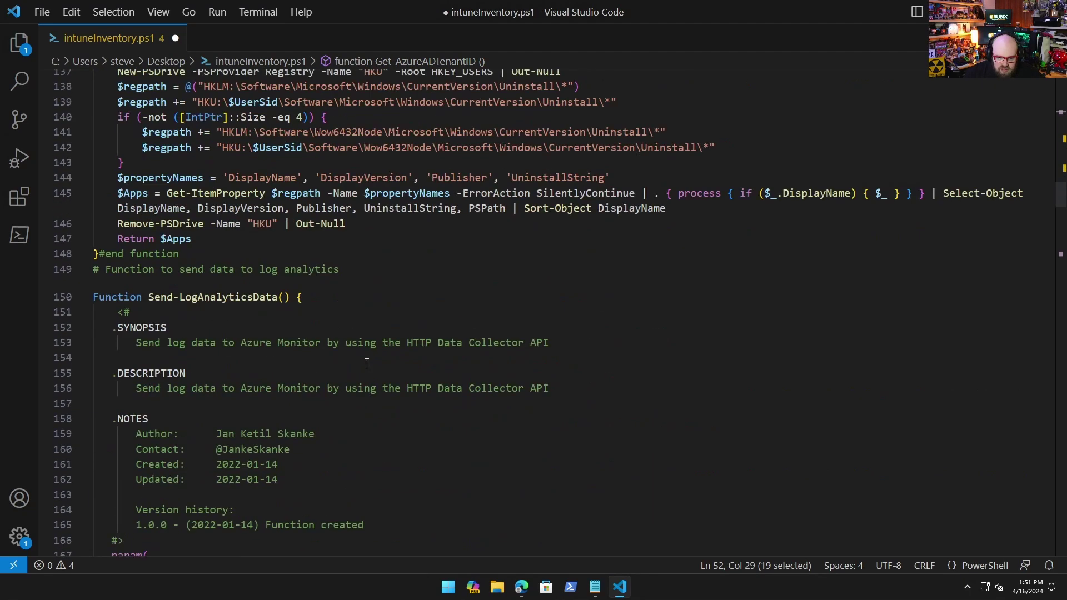
{"action": "scroll", "coordinate": [367, 363], "scroll_direction": "up", "scroll_amount": 4}
{"action": "scroll", "coordinate": [203, 215], "scroll_direction": "down", "scroll_amount": 6}
{"action": "scroll", "coordinate": [203, 215], "scroll_direction": "up", "scroll_amount": 5}
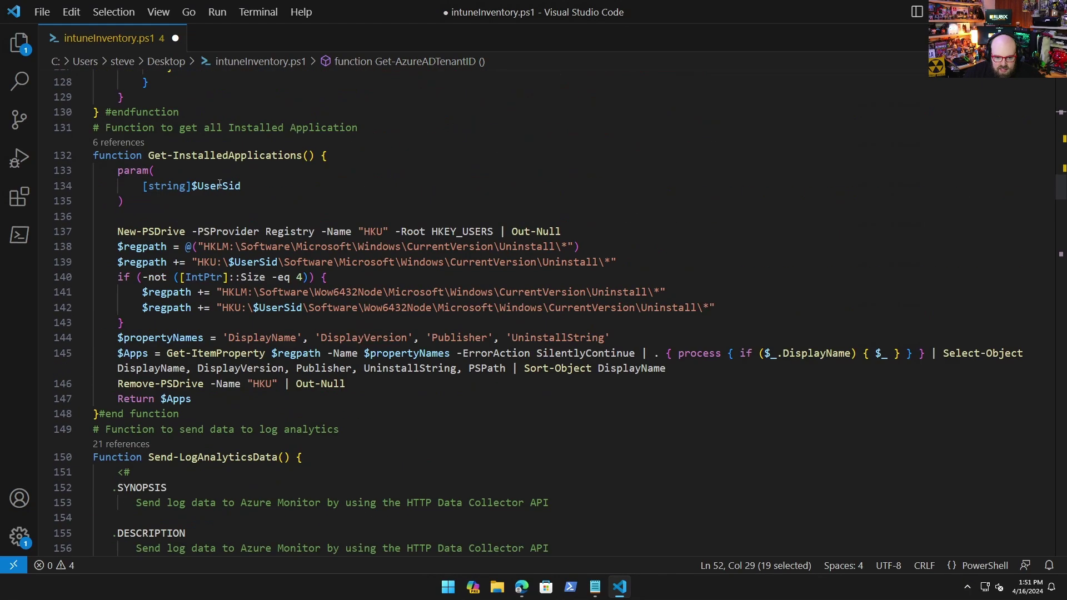
{"action": "left_click", "coordinate": [228, 155]}
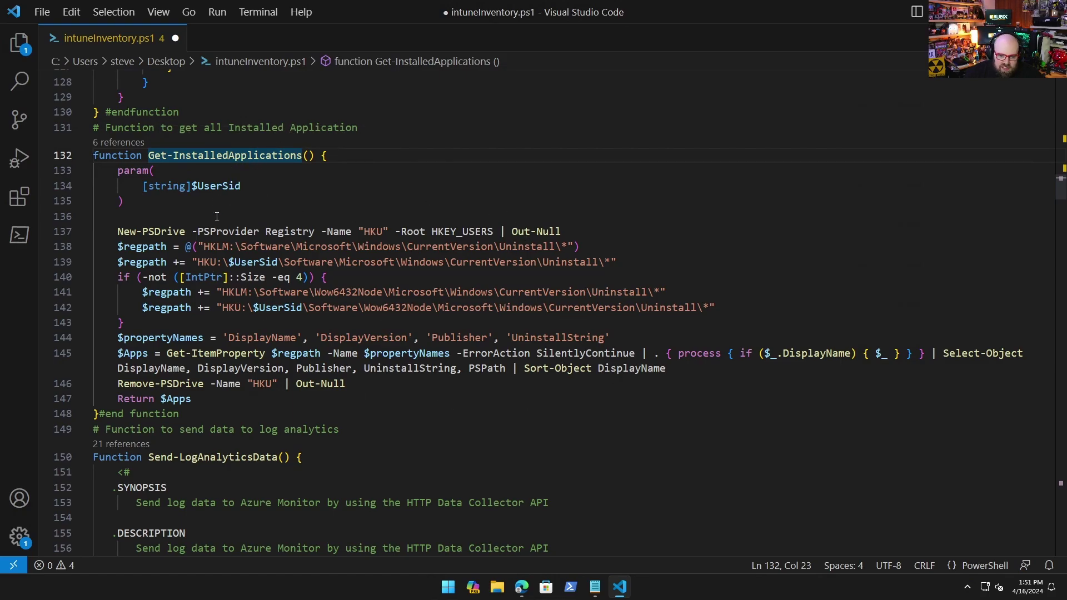
{"action": "scroll", "coordinate": [316, 263], "scroll_direction": "down", "scroll_amount": 10}
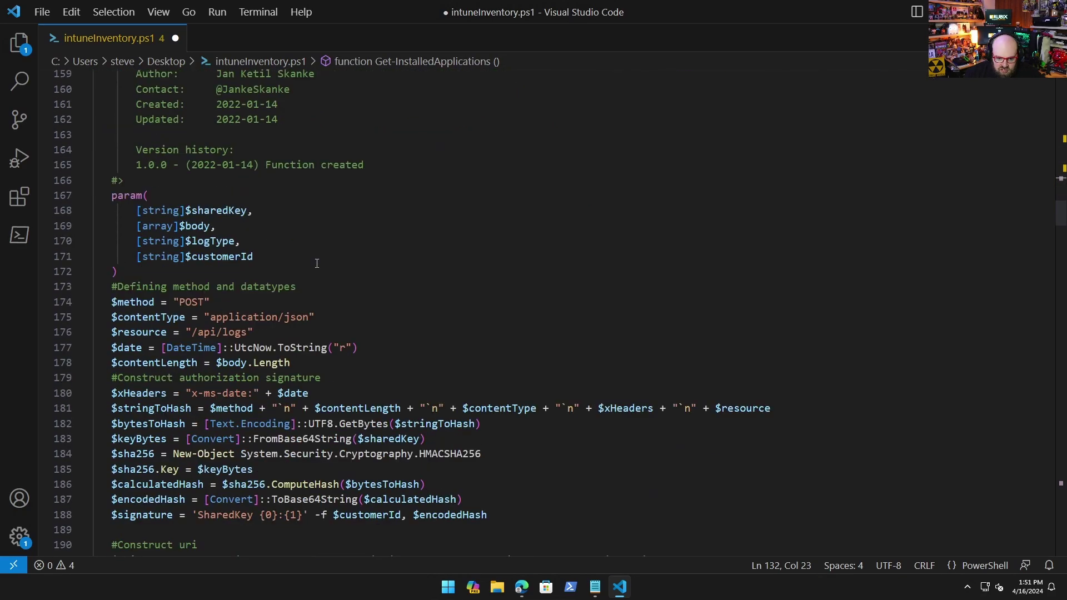
{"action": "scroll", "coordinate": [317, 264], "scroll_direction": "down", "scroll_amount": 6}
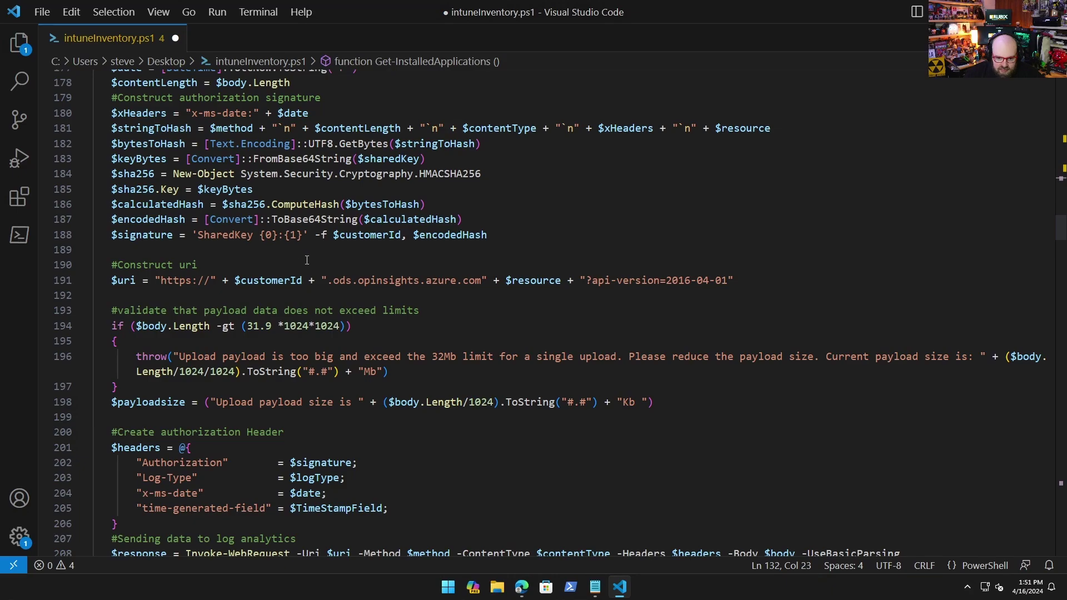
{"action": "scroll", "coordinate": [307, 260], "scroll_direction": "down", "scroll_amount": 2}
{"action": "scroll", "coordinate": [146, 190], "scroll_direction": "down", "scroll_amount": 8}
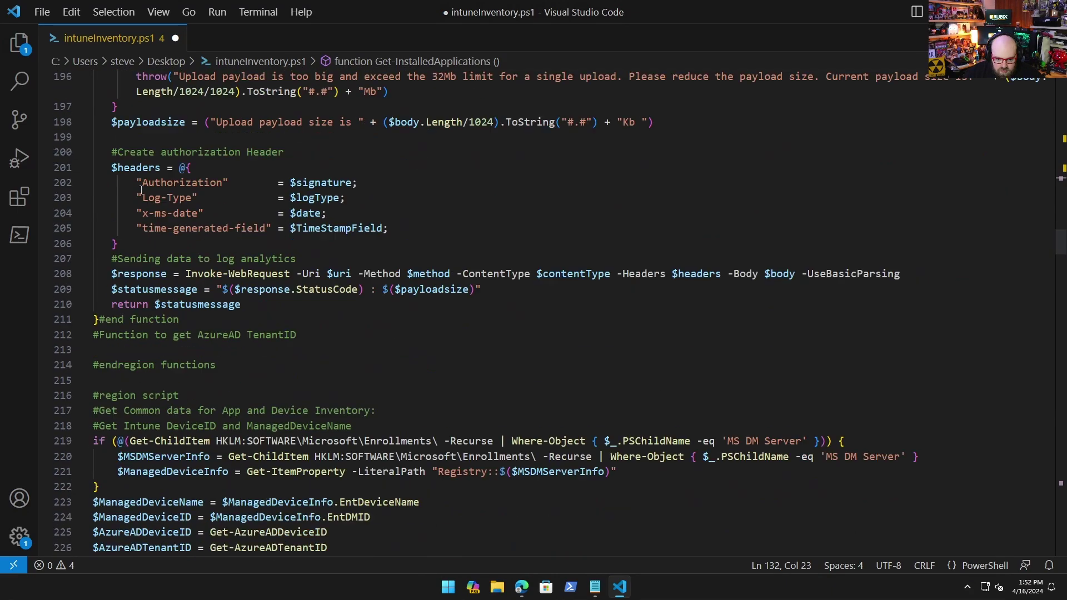
- Read through the DEVICEINVENTORY region, covering the computer, BIOS, network adapter and disk health collection code
{"action": "scroll", "coordinate": [140, 187], "scroll_direction": "down", "scroll_amount": 4}
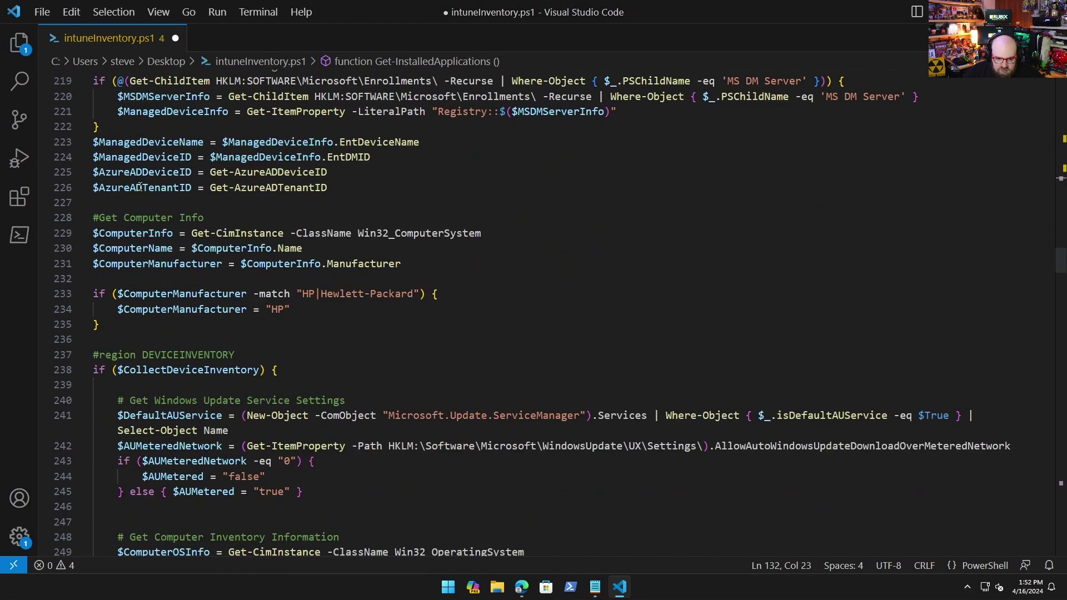
{"action": "scroll", "coordinate": [266, 188], "scroll_direction": "down", "scroll_amount": 7}
{"action": "scroll", "coordinate": [266, 193], "scroll_direction": "down", "scroll_amount": 5}
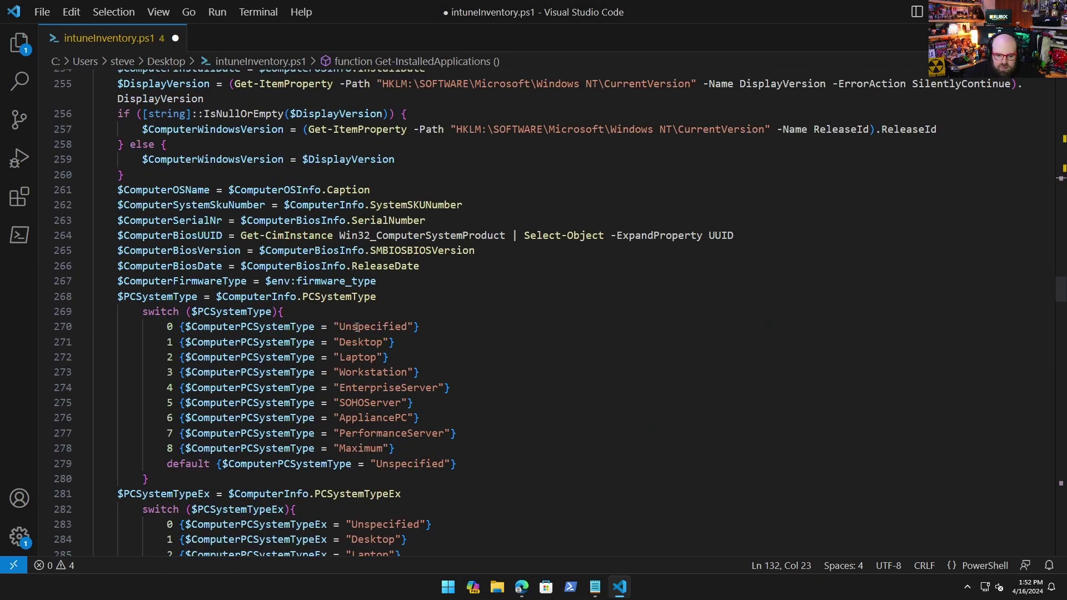
{"action": "scroll", "coordinate": [483, 402], "scroll_direction": "down", "scroll_amount": 15}
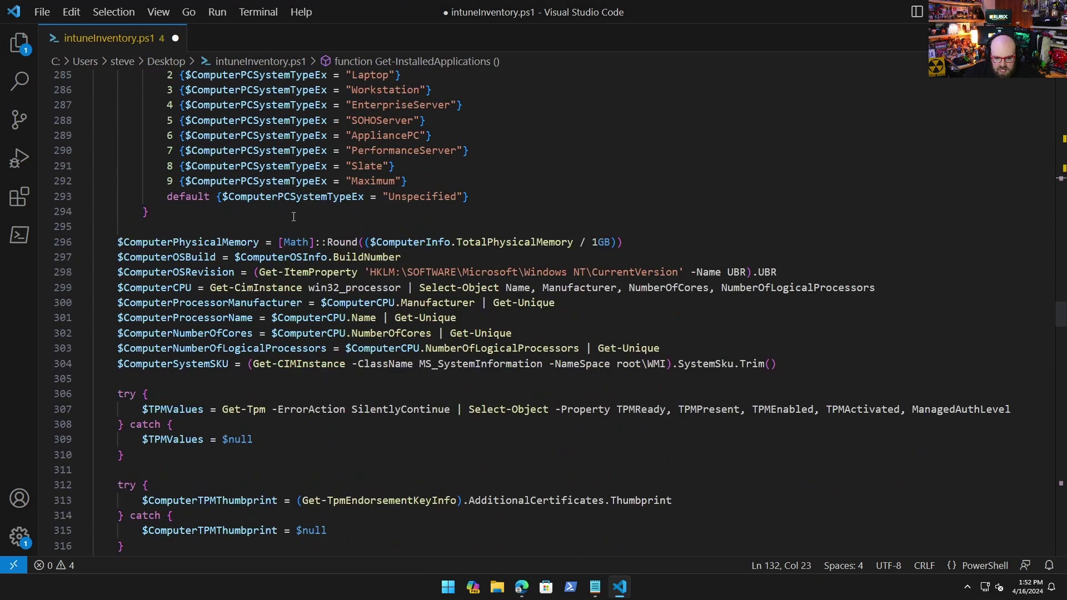
{"action": "scroll", "coordinate": [293, 216], "scroll_direction": "down", "scroll_amount": 16}
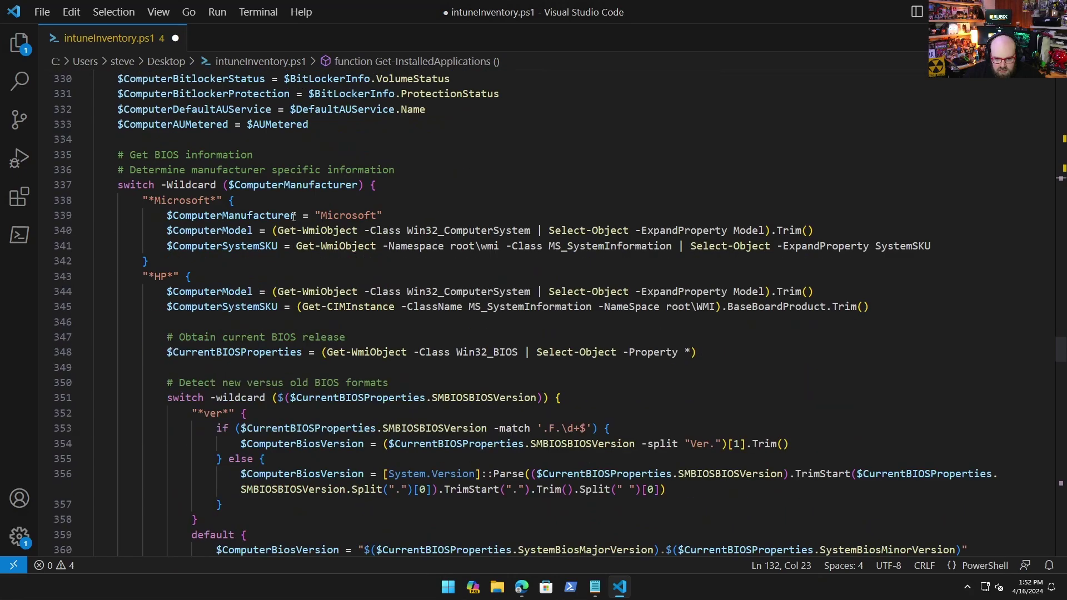
{"action": "scroll", "coordinate": [293, 217], "scroll_direction": "down", "scroll_amount": 15}
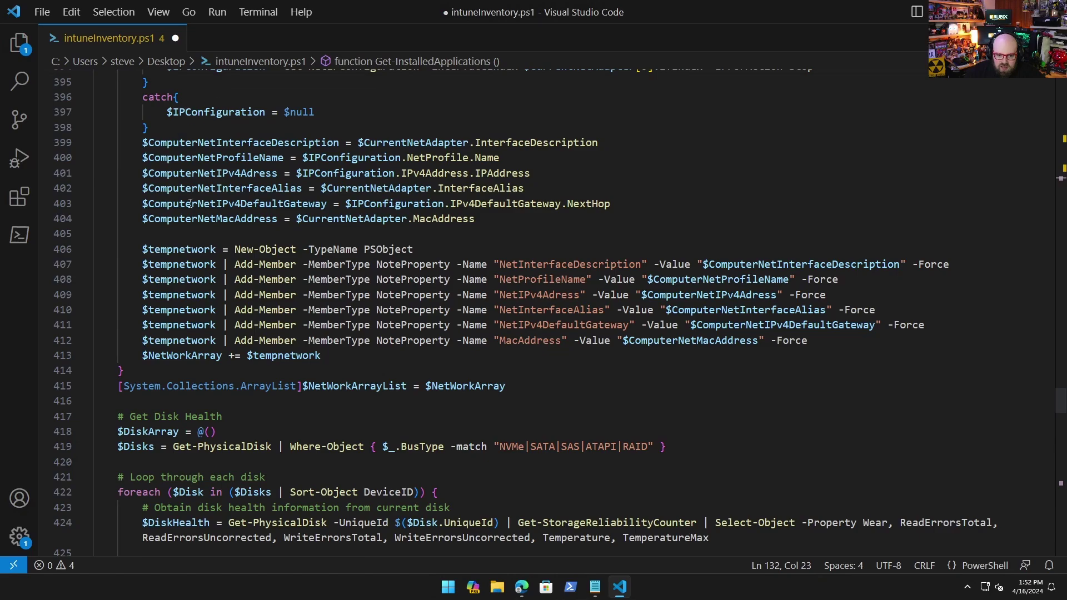
{"action": "scroll", "coordinate": [190, 204], "scroll_direction": "up", "scroll_amount": 4}
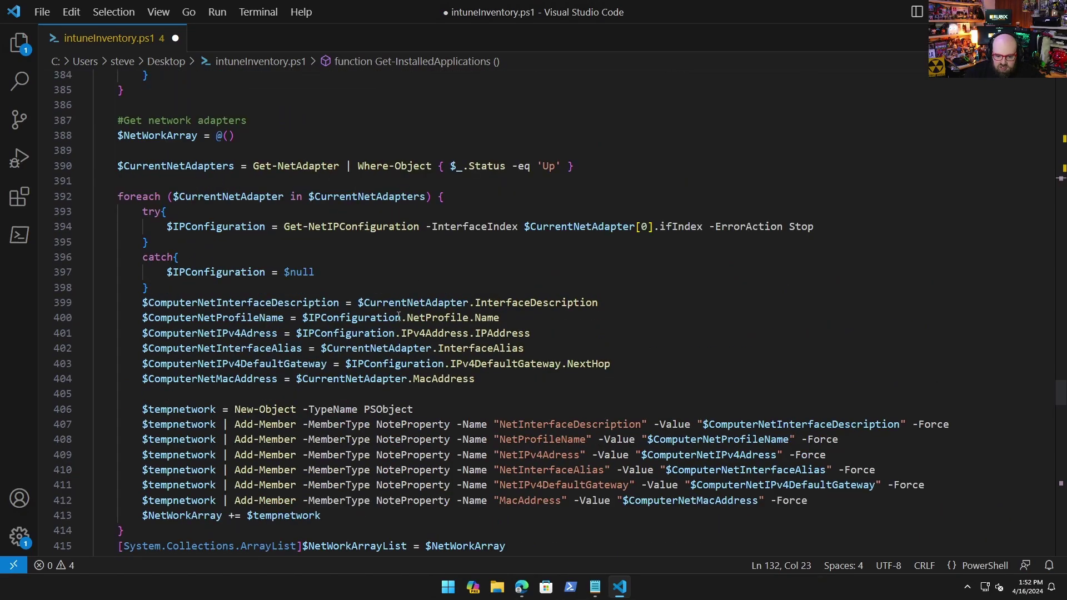
{"action": "scroll", "coordinate": [178, 233], "scroll_direction": "down", "scroll_amount": 4}
{"action": "scroll", "coordinate": [443, 253], "scroll_direction": "down", "scroll_amount": 9}
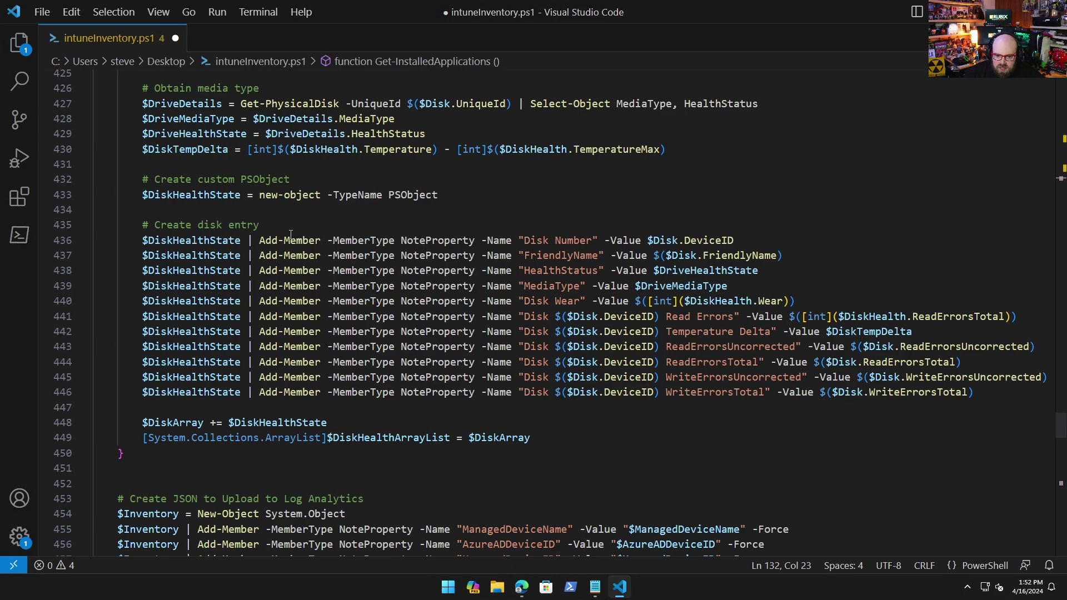
- Examine the $DiskHealthState entries and the $Inventory properties assembled into the JSON for upload to Log Analytics
{"action": "double_click", "coordinate": [202, 240]}
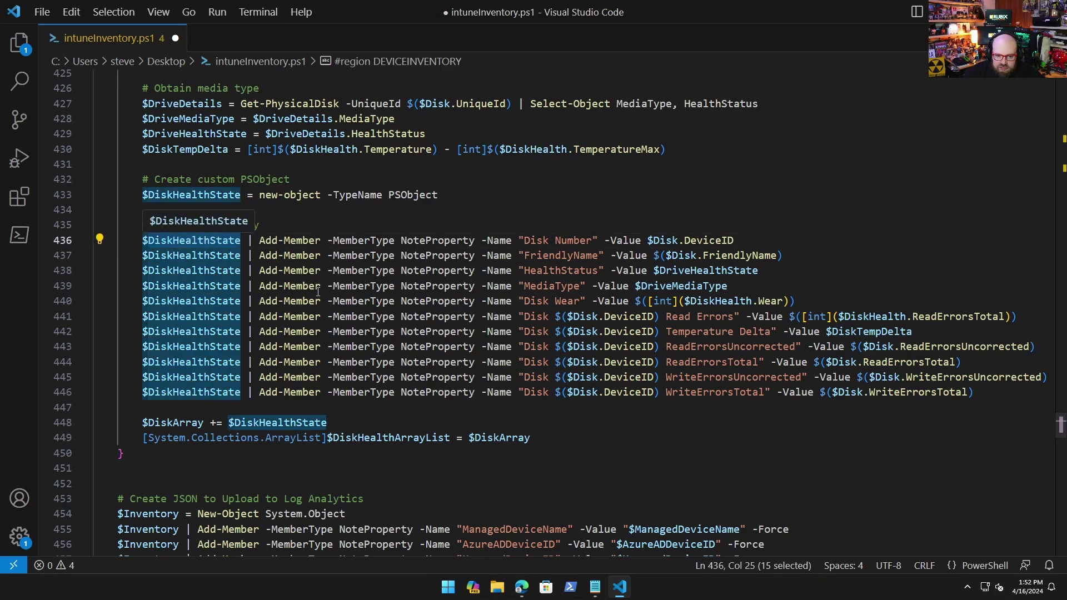
{"action": "left_click", "coordinate": [302, 239]}
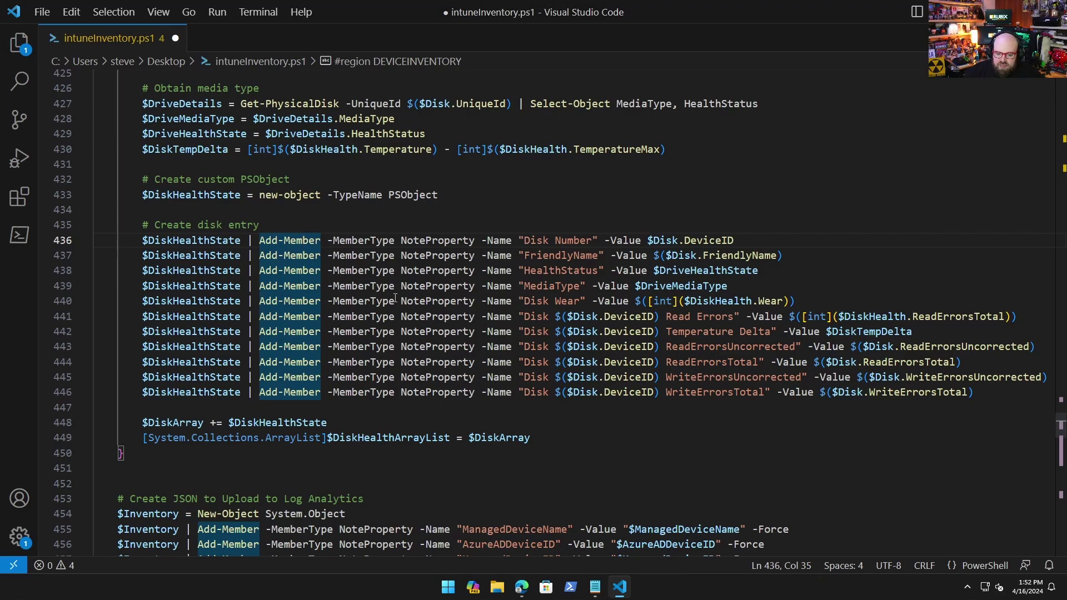
{"action": "scroll", "coordinate": [310, 375], "scroll_direction": "down", "scroll_amount": 7}
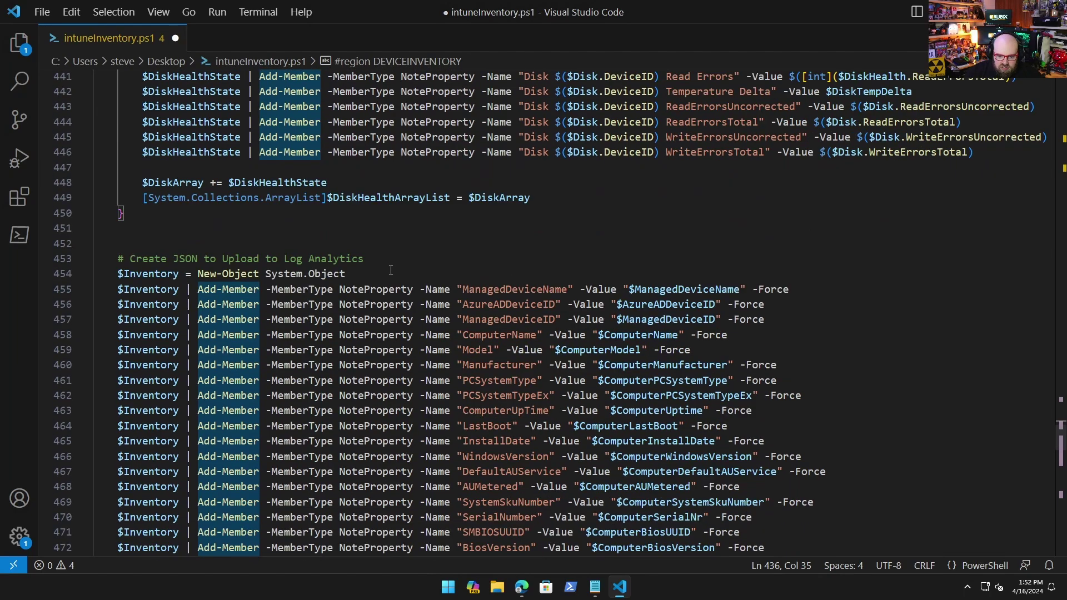
{"action": "scroll", "coordinate": [375, 273], "scroll_direction": "down", "scroll_amount": 1}
{"action": "left_click", "coordinate": [302, 254]}
{"action": "scroll", "coordinate": [429, 236], "scroll_direction": "down", "scroll_amount": 2}
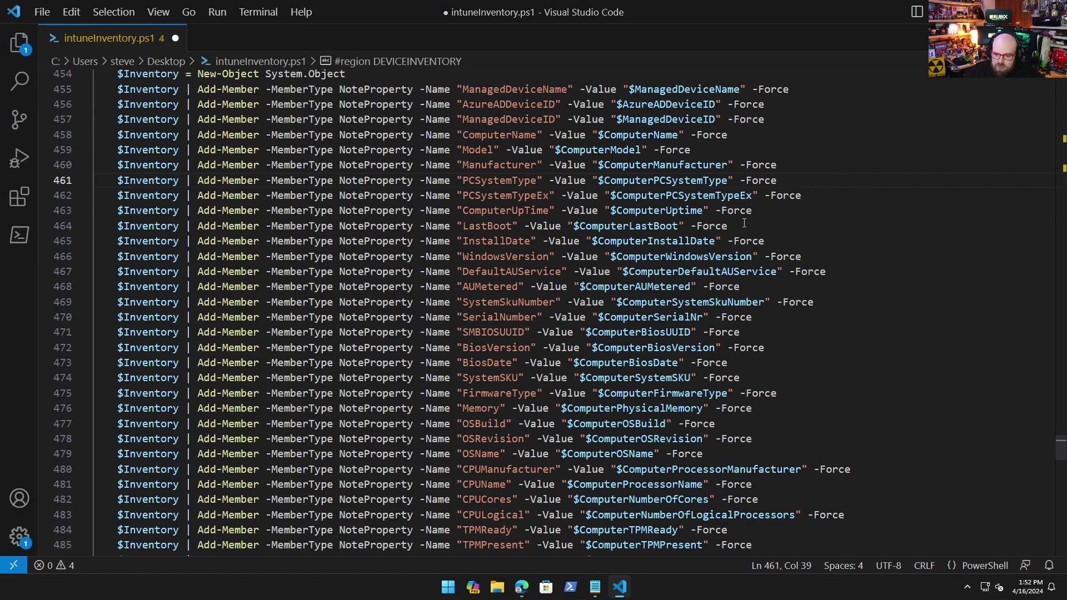
{"action": "left_click_drag", "start_coordinate": [744, 224], "coordinate": [778, 207]}
{"action": "left_click", "coordinate": [765, 219]}
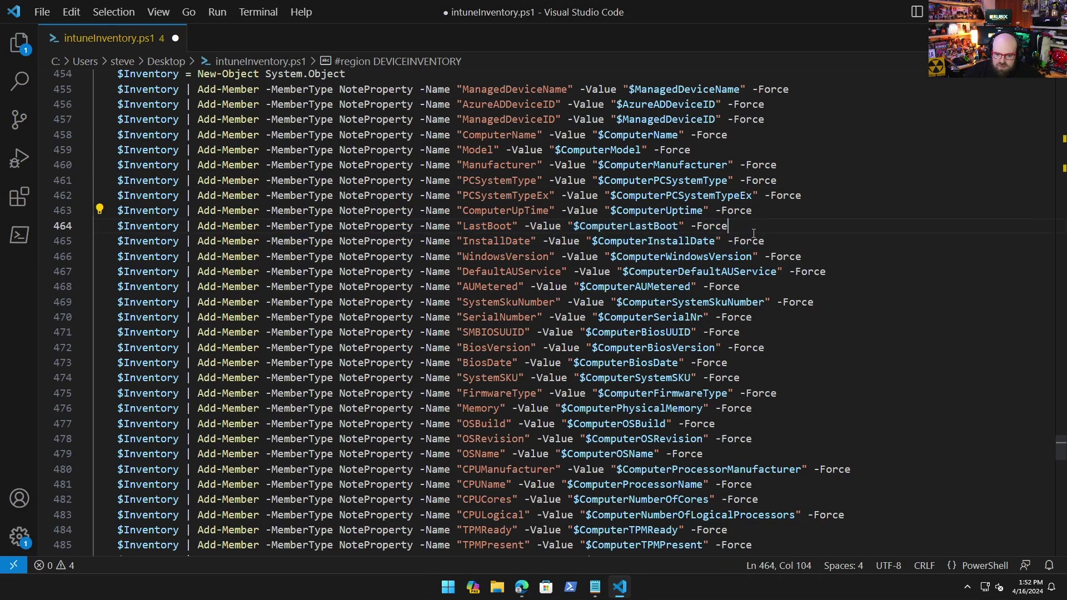
{"action": "left_click", "coordinate": [748, 378]}
{"action": "scroll", "coordinate": [560, 297], "scroll_direction": "down", "scroll_amount": 4}
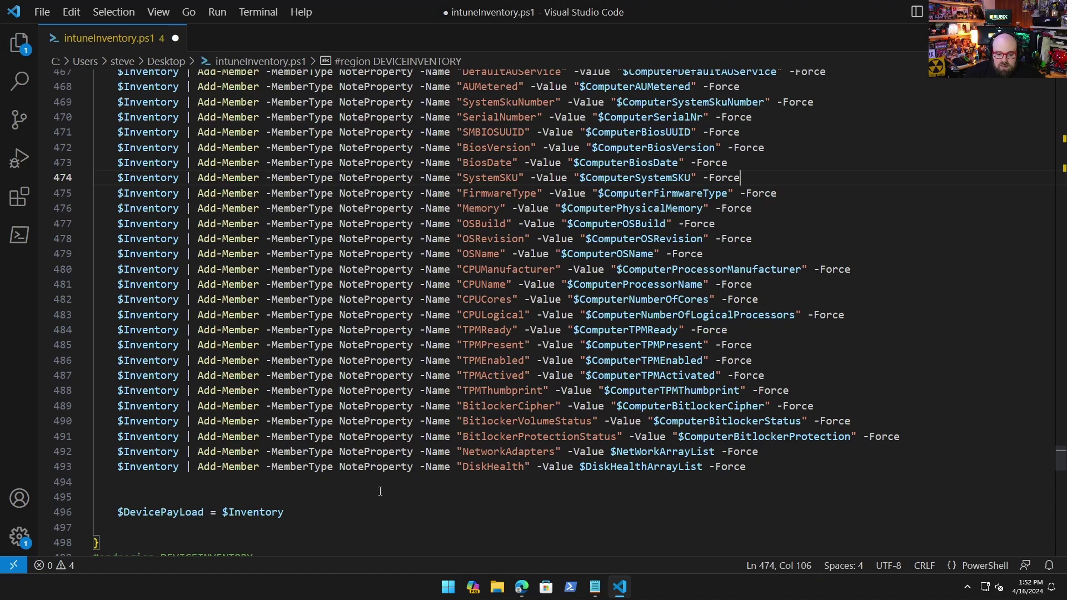
- Trace $DiskHealthArrayList from the DiskHealth inventory property back to where the script fills it from $DiskArray
{"action": "double_click", "coordinate": [695, 467]}
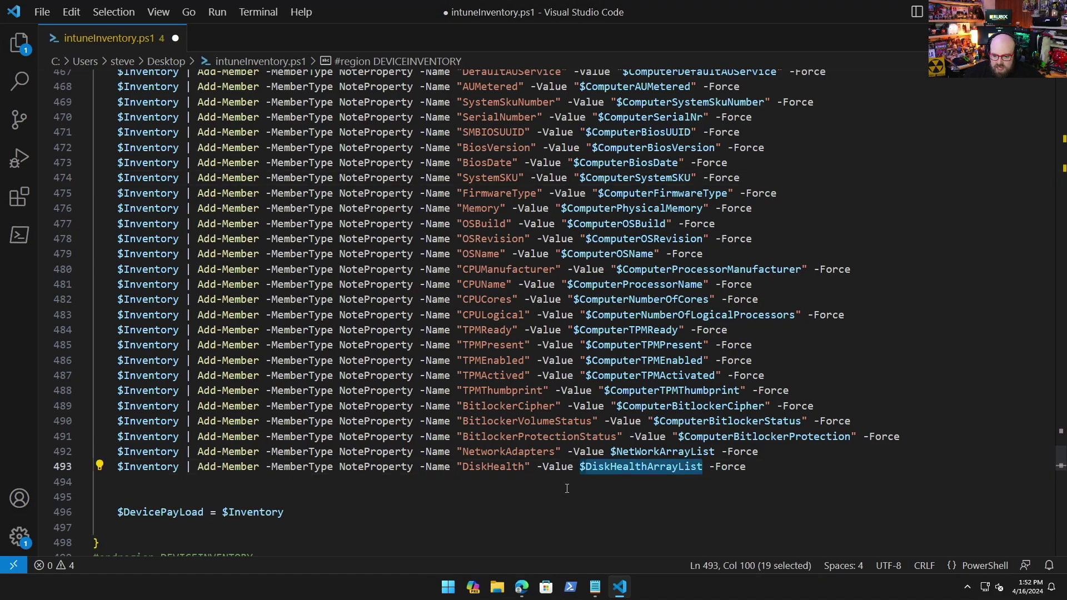
{"action": "scroll", "coordinate": [563, 482], "scroll_direction": "up", "scroll_amount": 7}
{"action": "scroll", "coordinate": [563, 482], "scroll_direction": "up", "scroll_amount": 7}
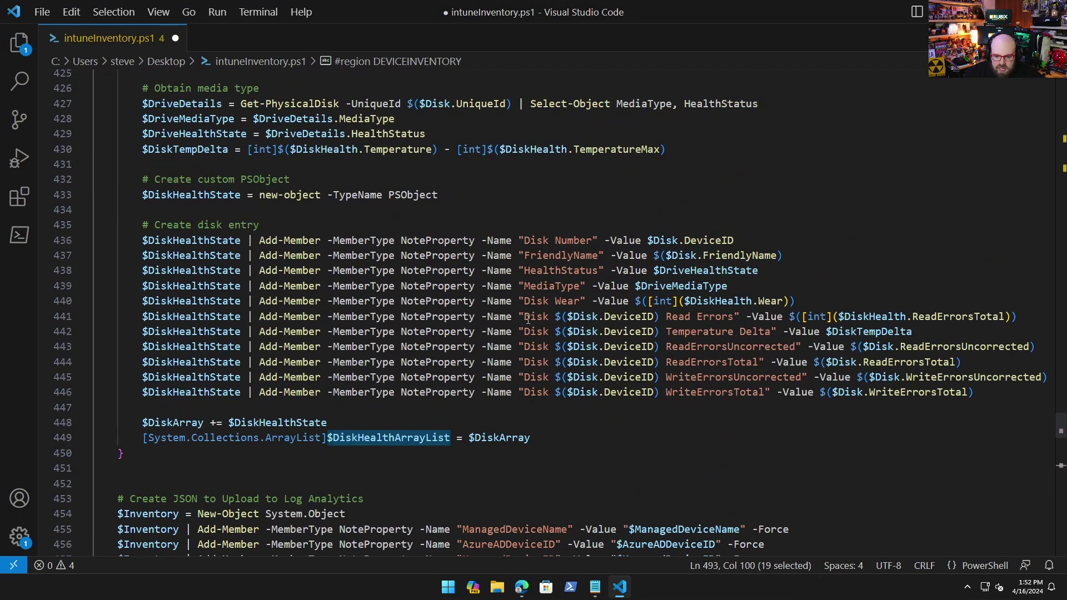
{"action": "scroll", "coordinate": [528, 318], "scroll_direction": "down", "scroll_amount": 15}
- Search the script for ComputerTPMPresent and trace its assignment back to the Get-Tpm query that supplies $TPMValues
{"action": "double_click", "coordinate": [675, 304]}
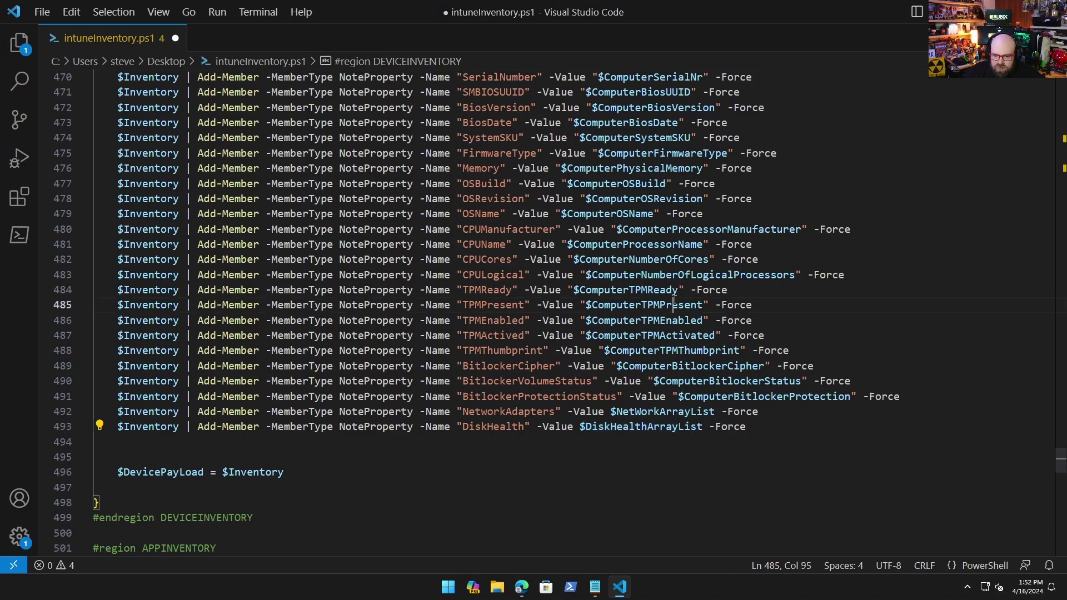
{"action": "scroll", "coordinate": [618, 320], "scroll_direction": "up", "scroll_amount": 14}
{"action": "scroll", "coordinate": [618, 320], "scroll_direction": "up", "scroll_amount": 7}
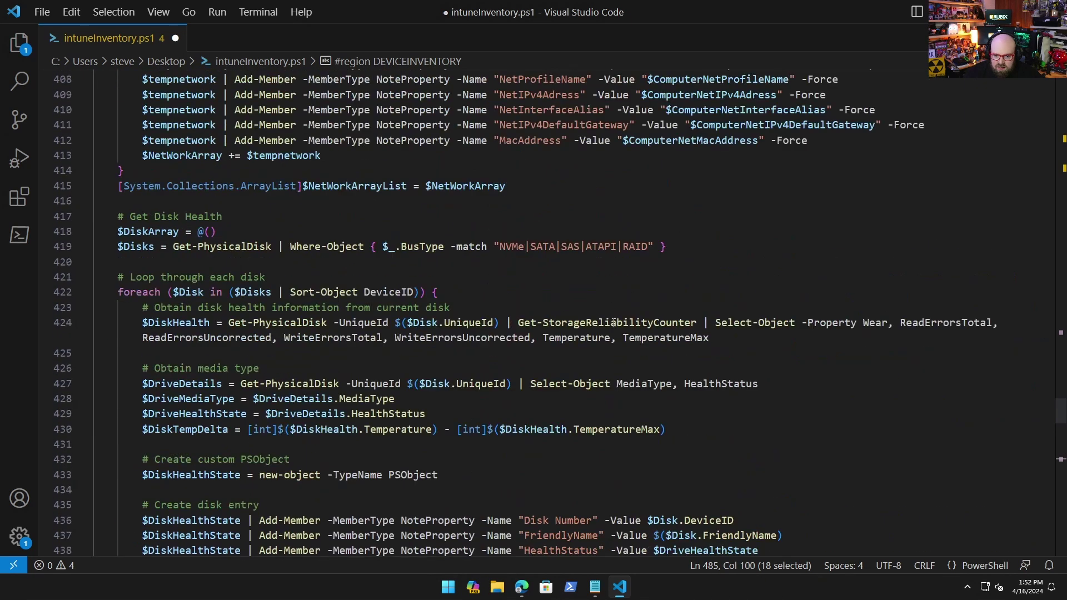
{"action": "key", "text": "ctrl+f"}
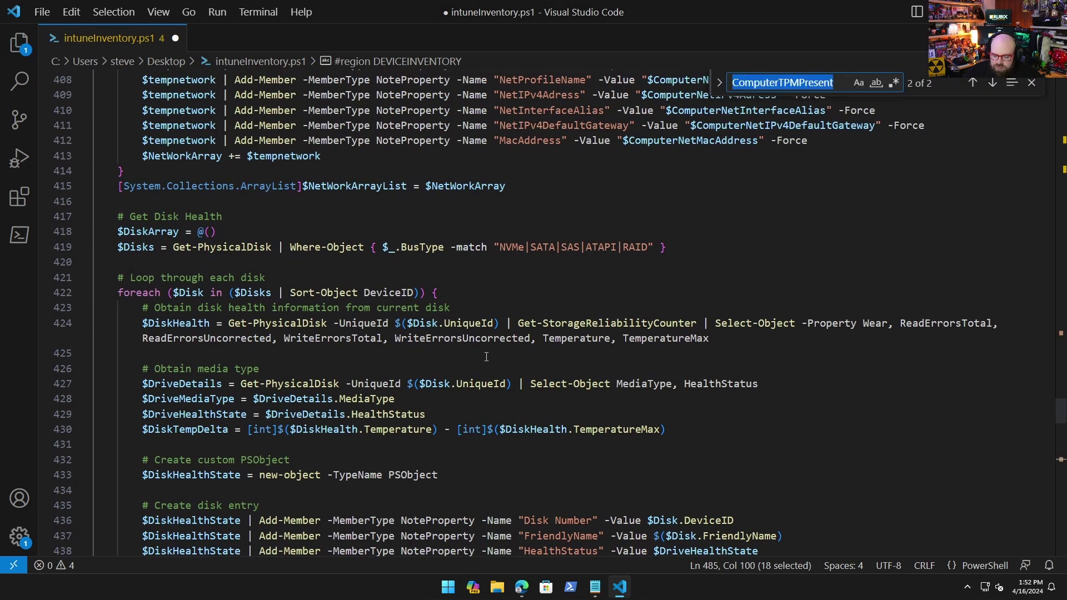
{"action": "key", "text": "Return"}
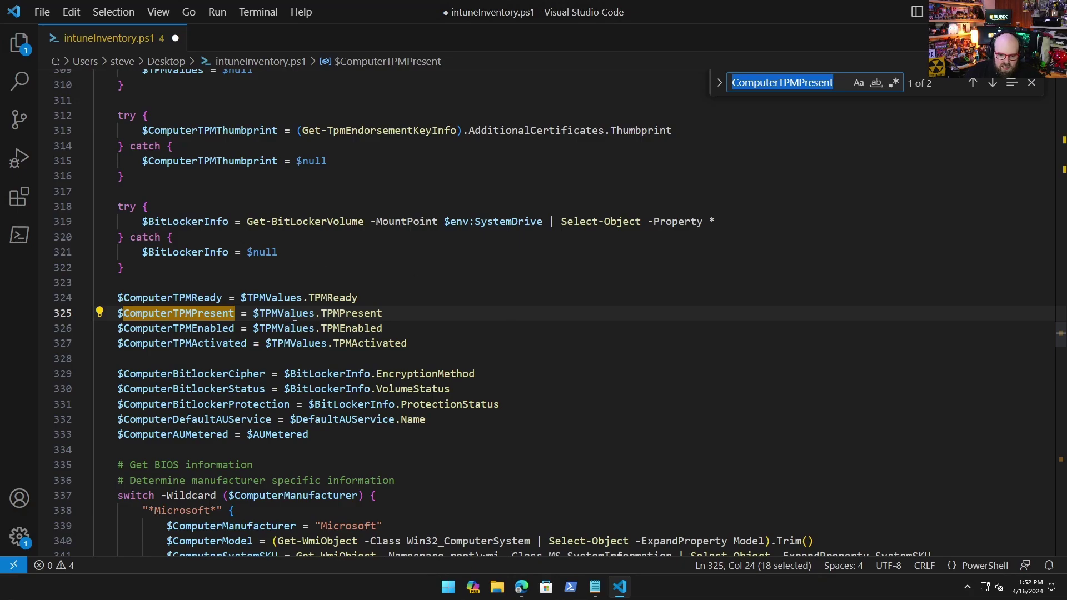
{"action": "scroll", "coordinate": [188, 275], "scroll_direction": "up", "scroll_amount": 7}
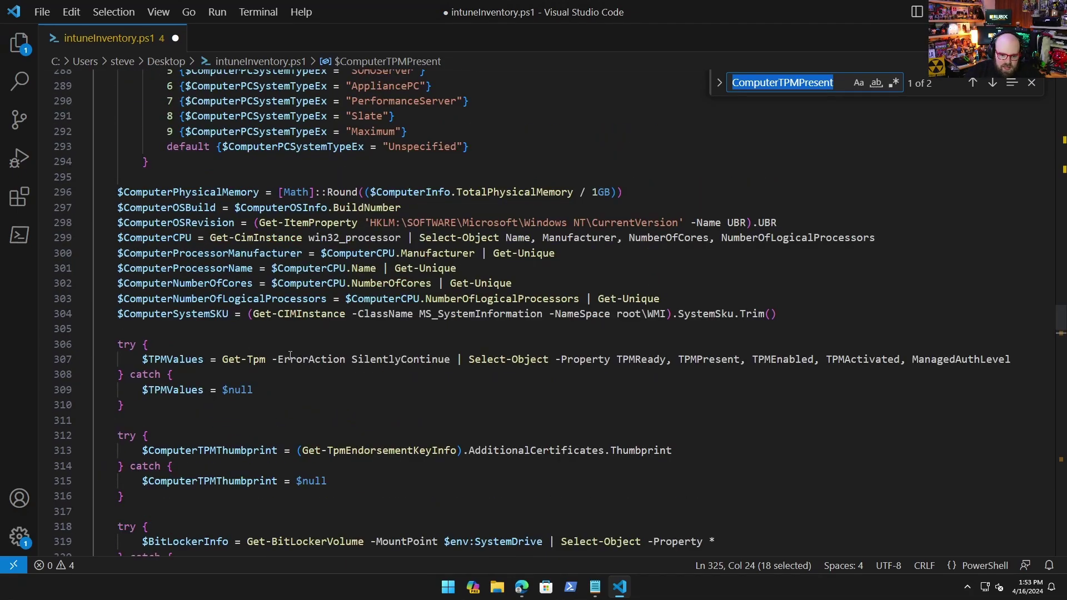
- Go to the next ComputerTPMPresent match and read on through the APPINVENTORY region, the Log Analytics upload and the status reporting code
{"action": "scroll", "coordinate": [290, 356], "scroll_direction": "down", "scroll_amount": 20}
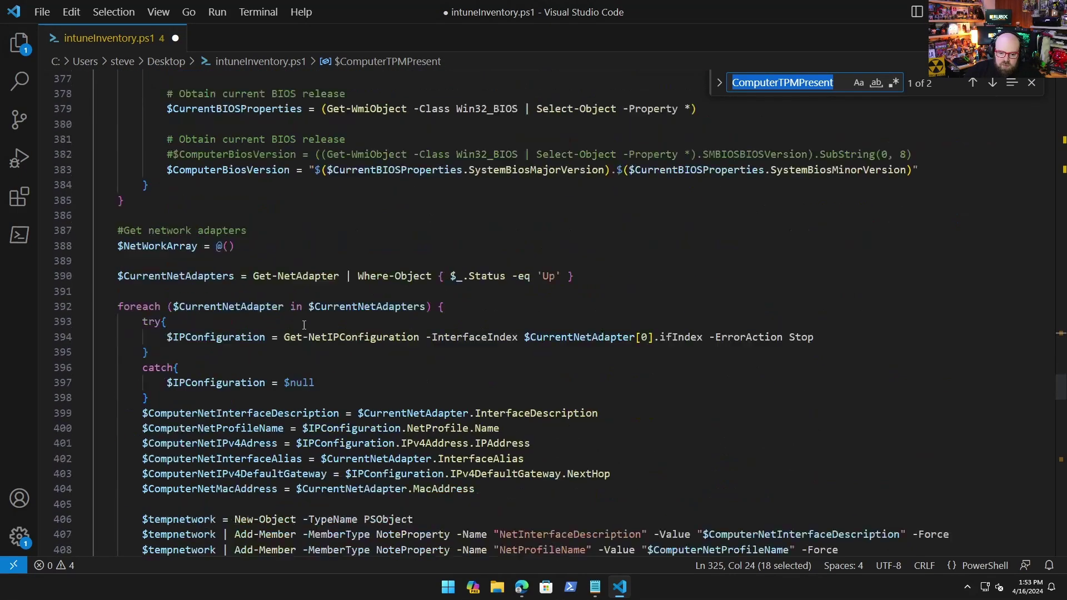
{"action": "scroll", "coordinate": [304, 325], "scroll_direction": "down", "scroll_amount": 20}
{"action": "key", "text": "Return"}
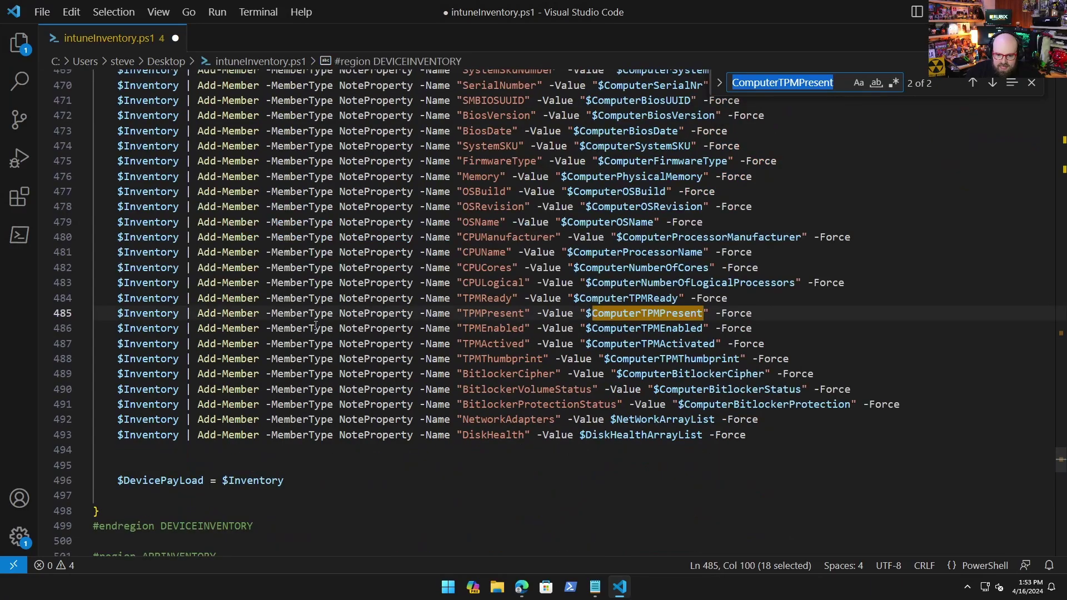
{"action": "key", "text": "Escape"}
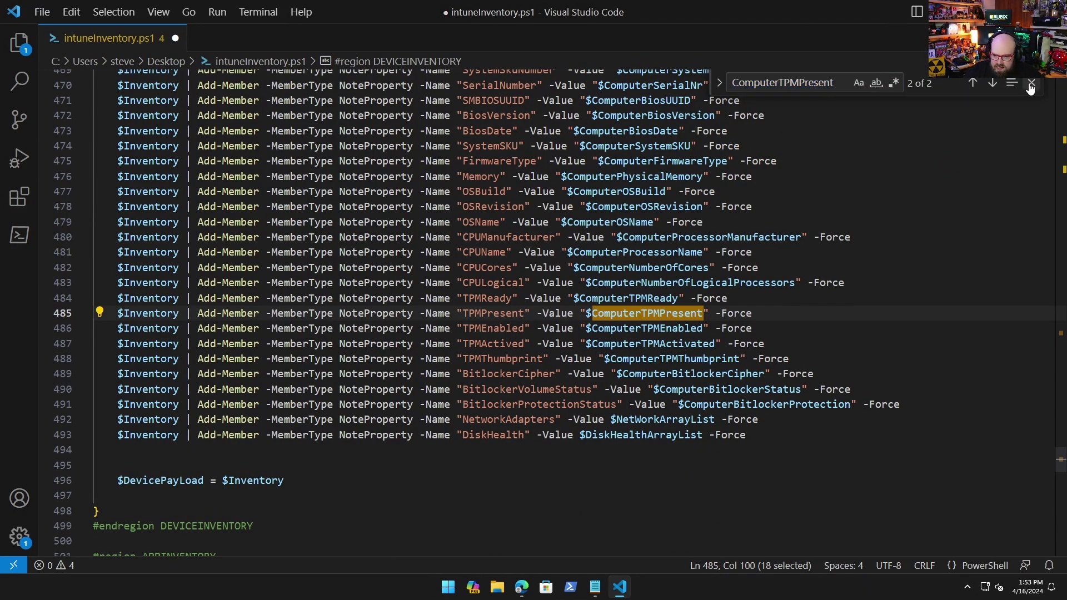
{"action": "scroll", "coordinate": [595, 301], "scroll_direction": "down", "scroll_amount": 6}
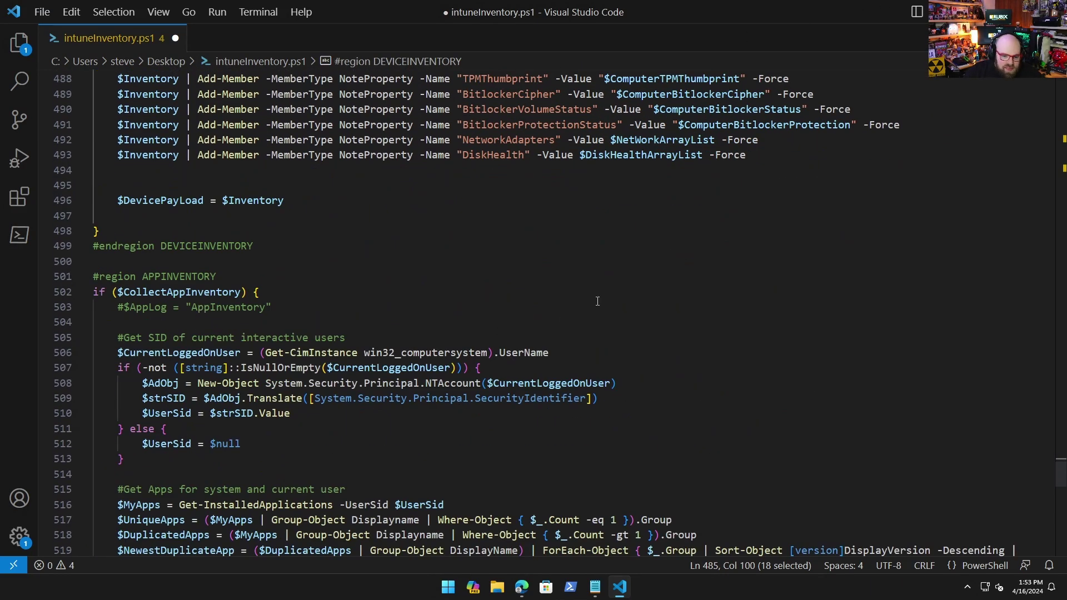
{"action": "scroll", "coordinate": [597, 300], "scroll_direction": "down", "scroll_amount": 9}
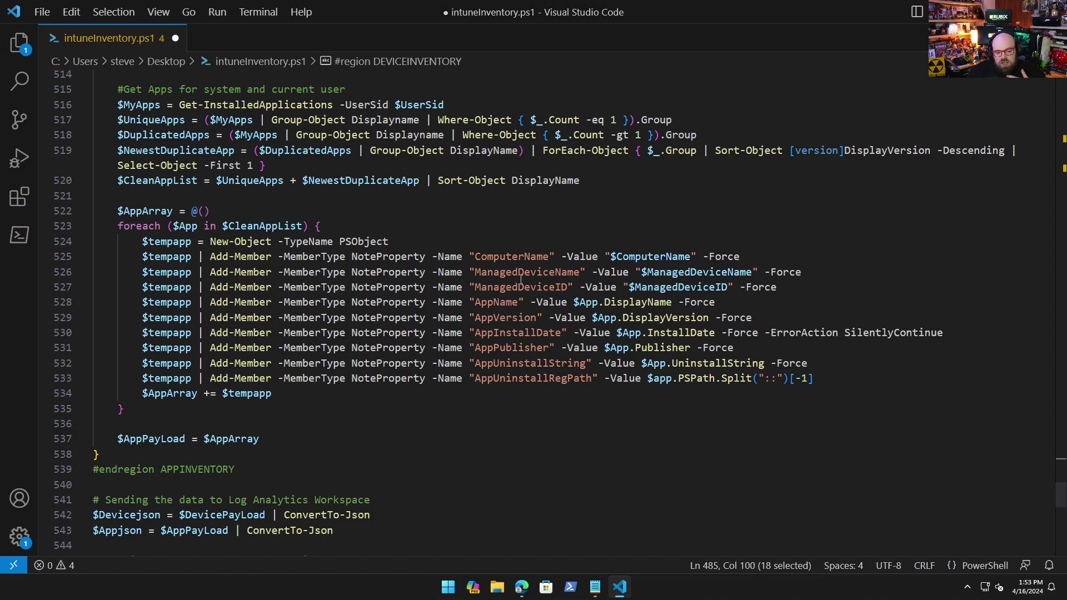
{"action": "scroll", "coordinate": [525, 269], "scroll_direction": "down", "scroll_amount": 16}
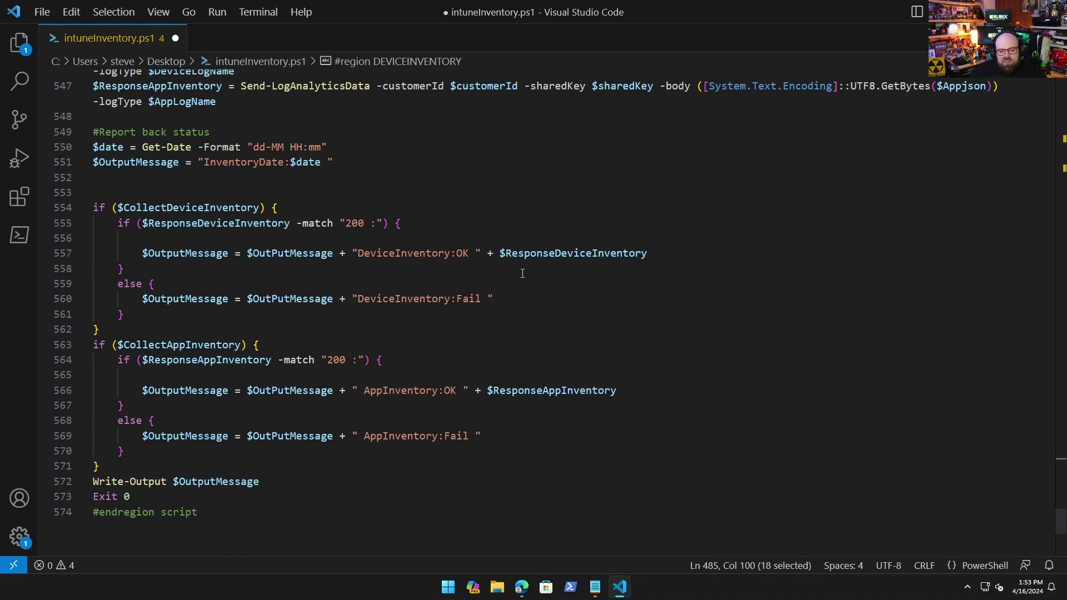
{"action": "scroll", "coordinate": [511, 284], "scroll_direction": "down", "scroll_amount": 2}
- Save the edited intuneInventory.ps1 script
{"action": "left_click", "coordinate": [503, 289]}
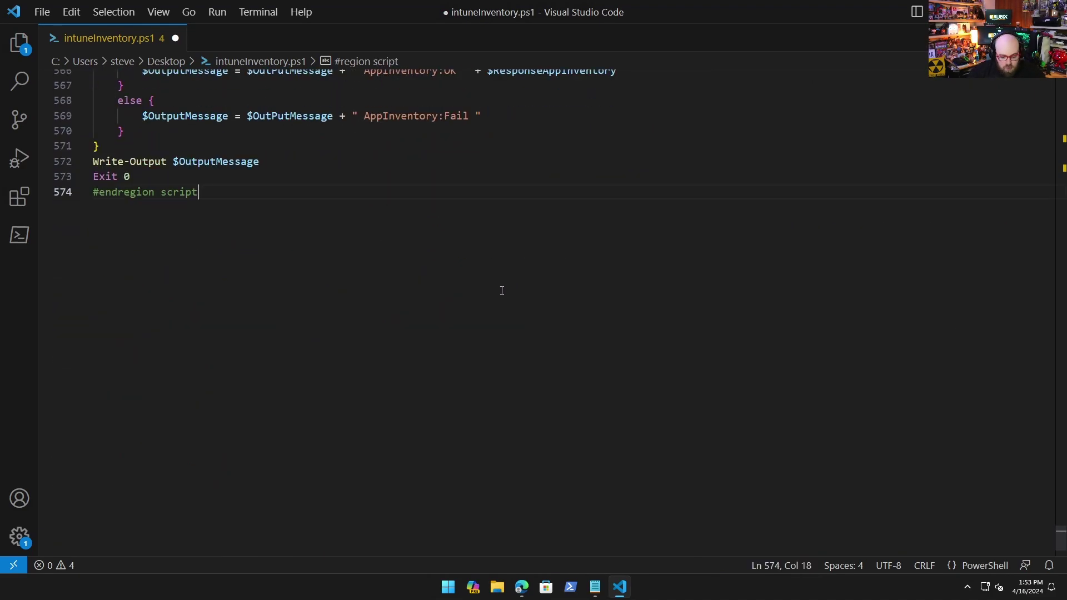
{"action": "key", "text": "ctrl+s"}
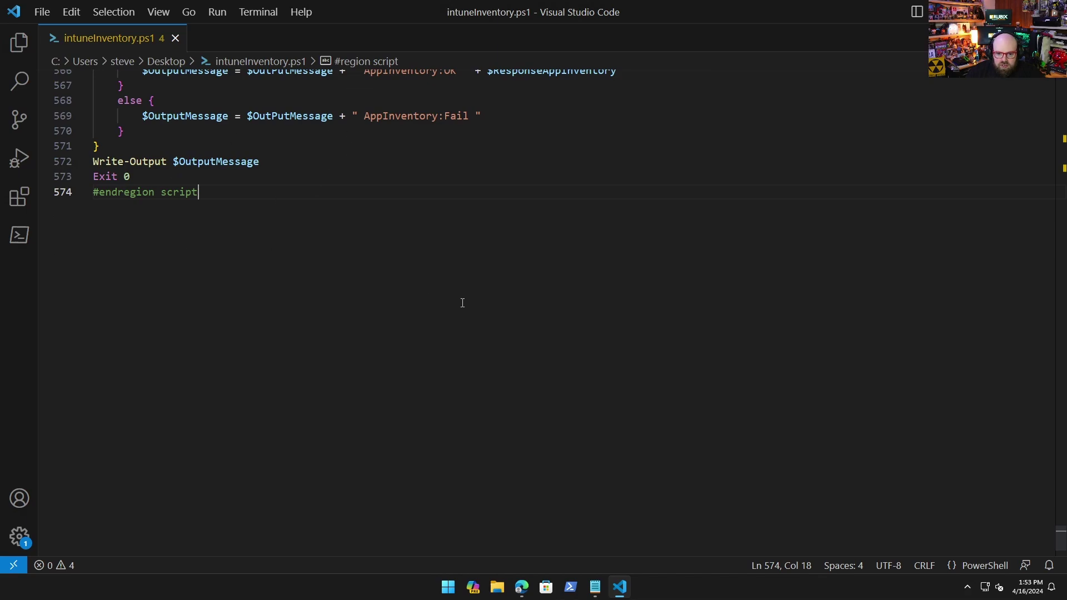
{"action": "scroll", "coordinate": [138, 223], "scroll_direction": "up", "scroll_amount": 6}
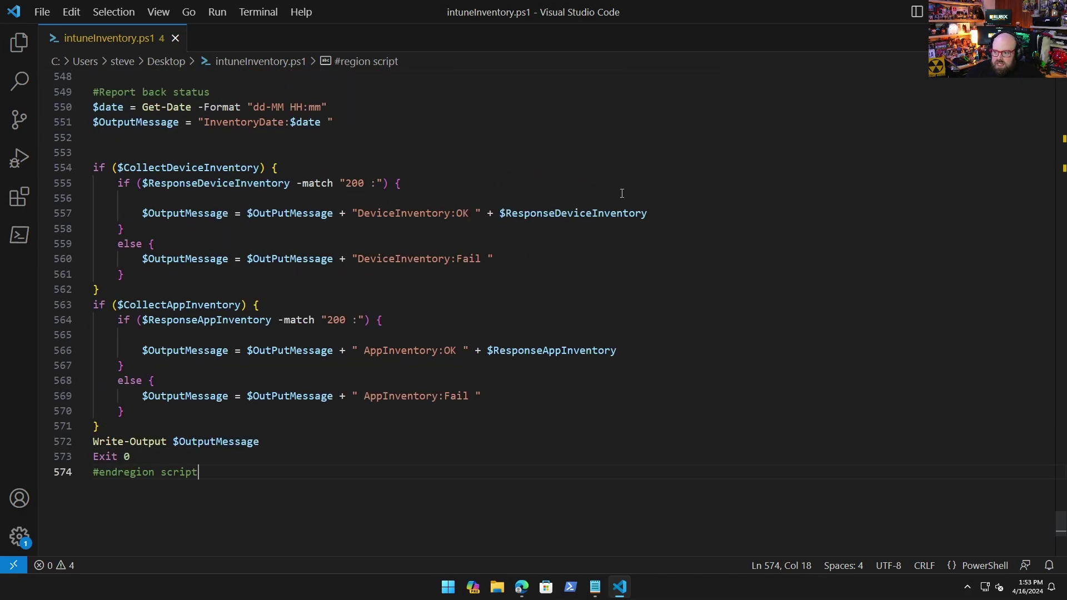
{"action": "left_click", "coordinate": [699, 180]}
- Switch to the Intune admin center in the browser and start creating a new remediation script package for Windows
{"action": "key", "text": "alt+Tab"}
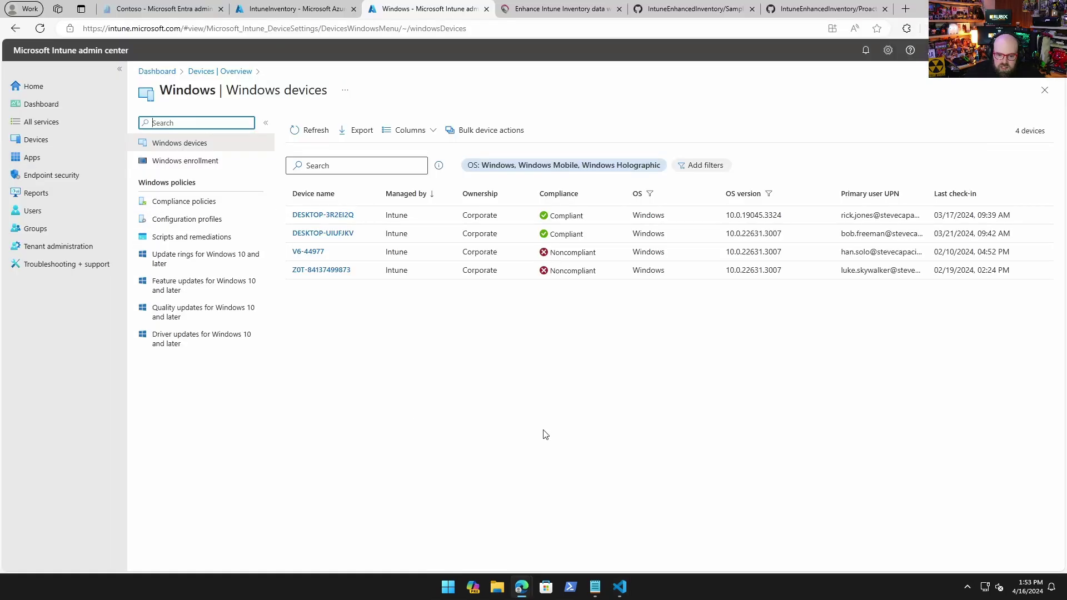
{"action": "left_click", "coordinate": [223, 237]}
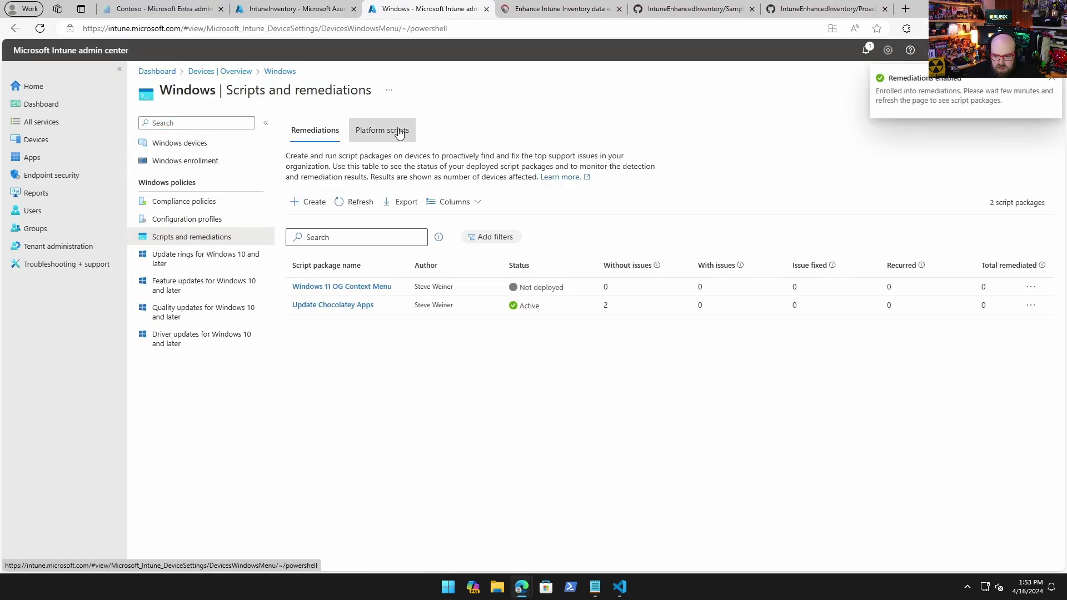
{"action": "left_click", "coordinate": [314, 202]}
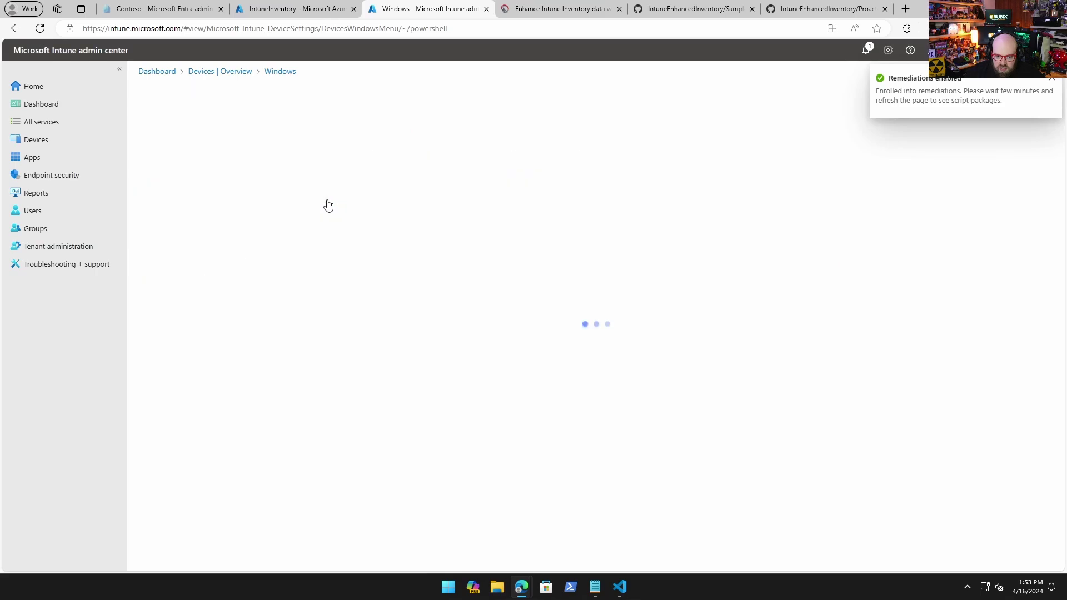
- Name the script package "Windows Inventory Report", describe it as "Collect Device and App data from managed PCs", and continue to its settings
{"action": "left_click", "coordinate": [346, 177]}
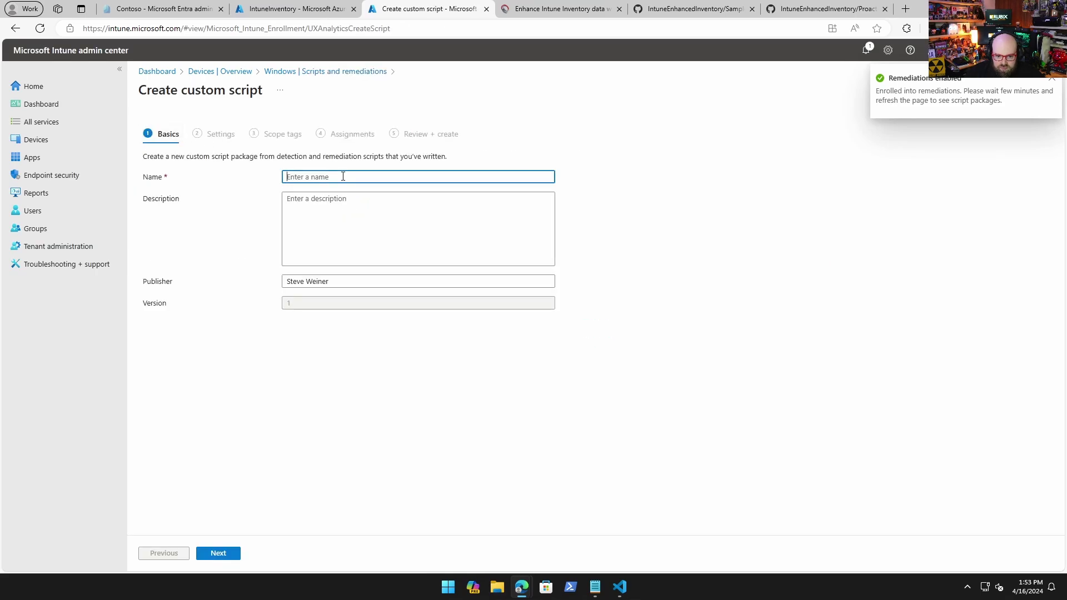
{"action": "type", "text": "Windows I"}
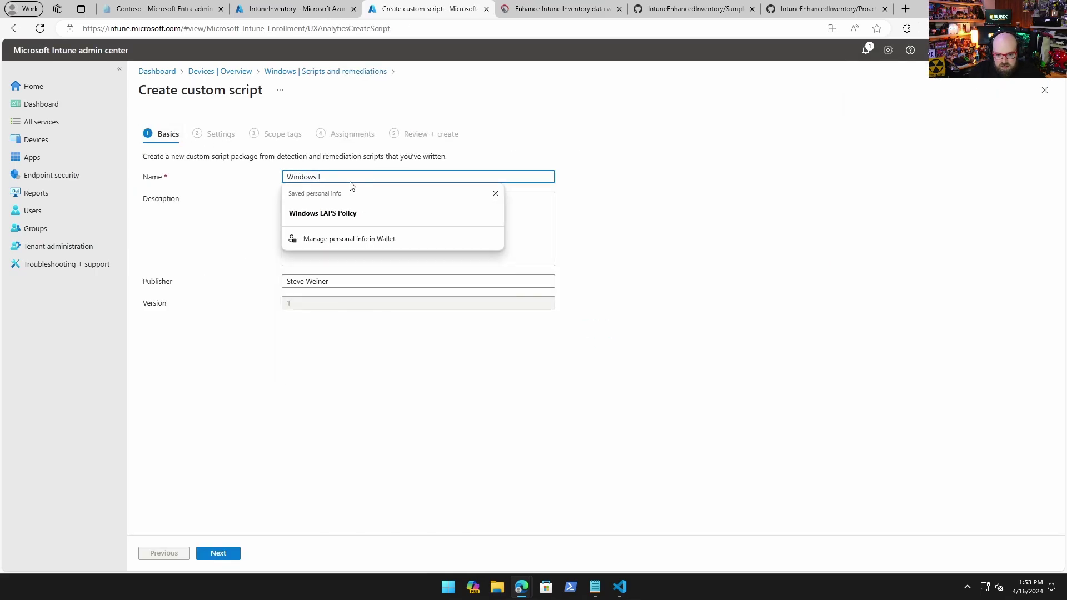
{"action": "type", "text": "nventory R"}
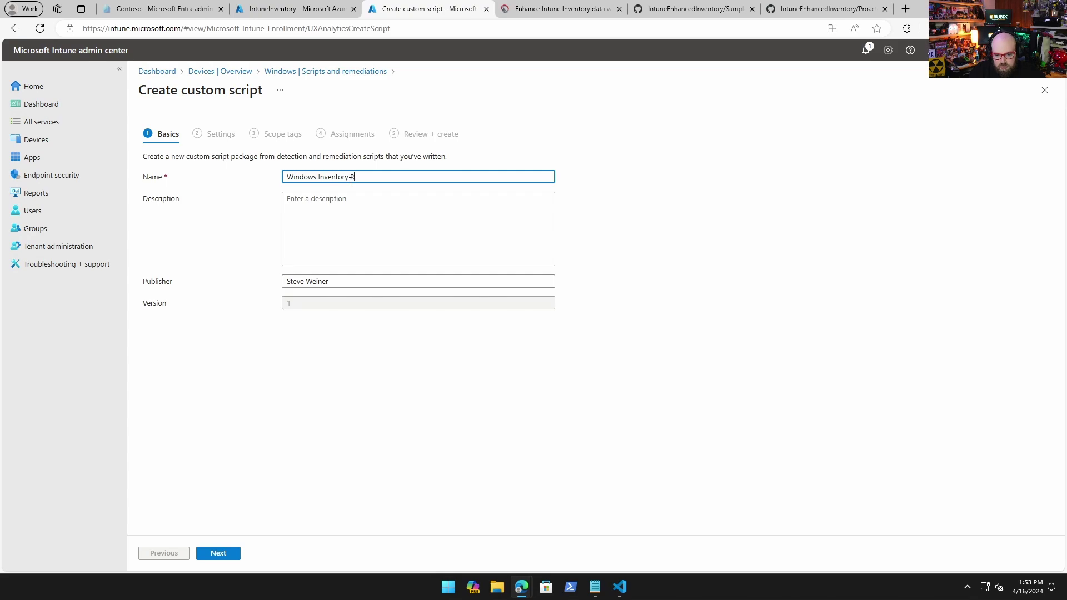
{"action": "type", "text": "eport"}
{"action": "left_click", "coordinate": [318, 259]}
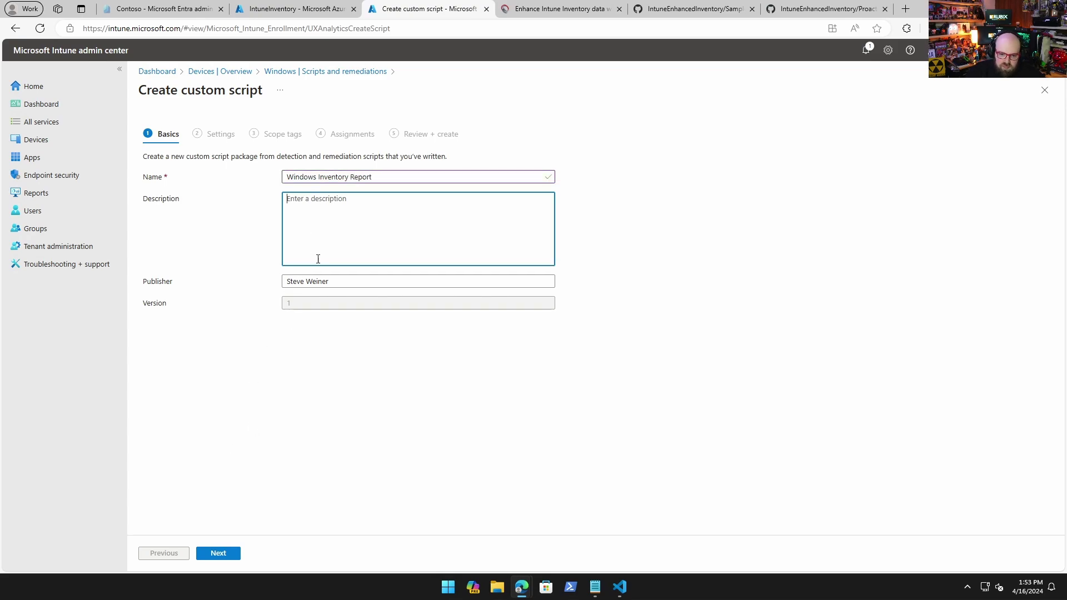
{"action": "type", "text": "Collect D"}
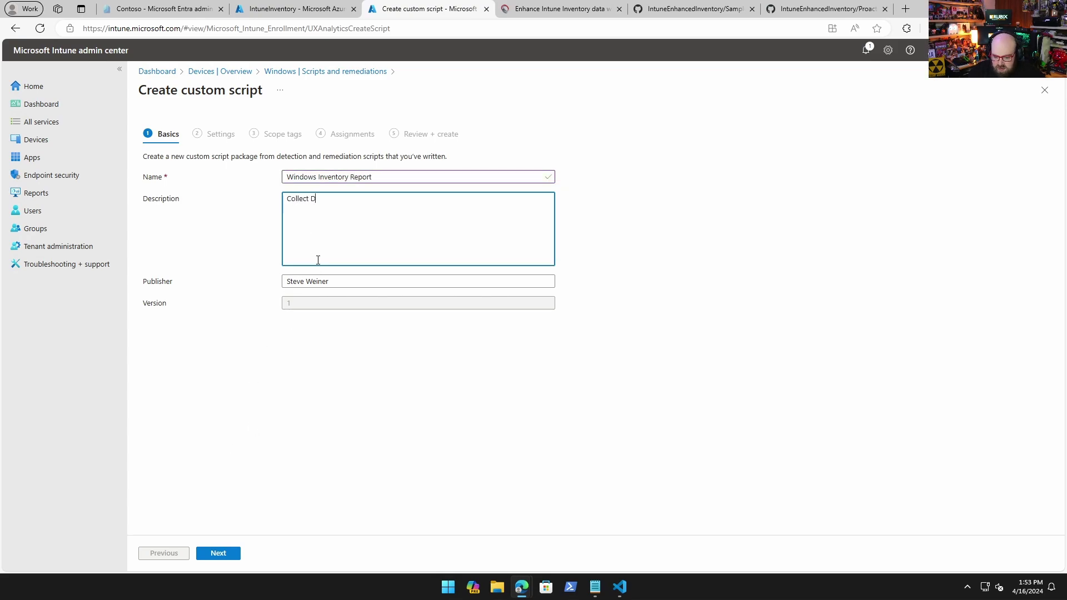
{"action": "type", "text": "evice and App d"}
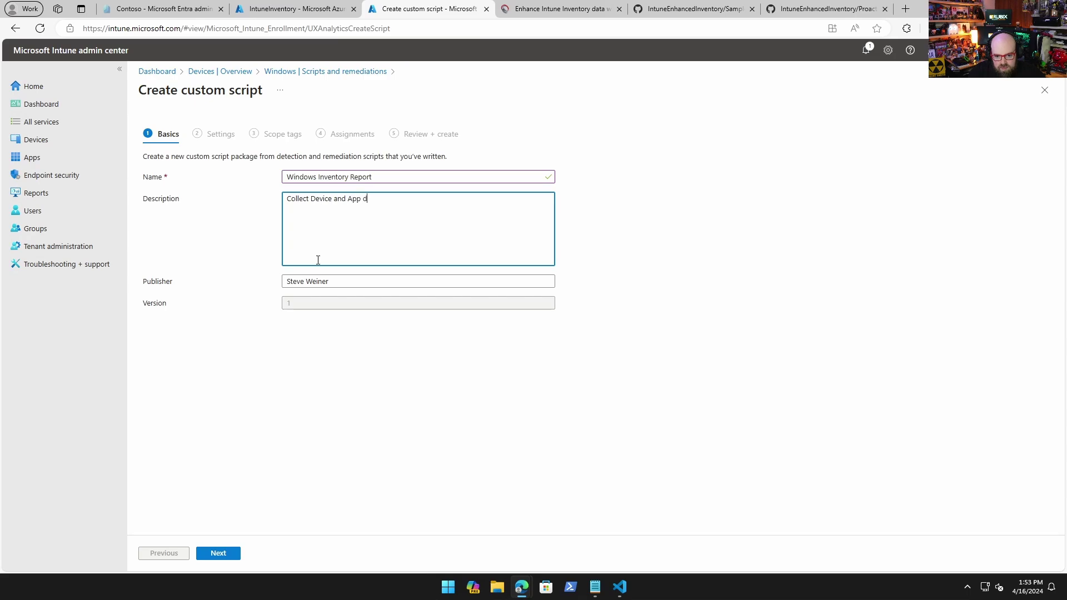
{"action": "type", "text": "ata from mana"}
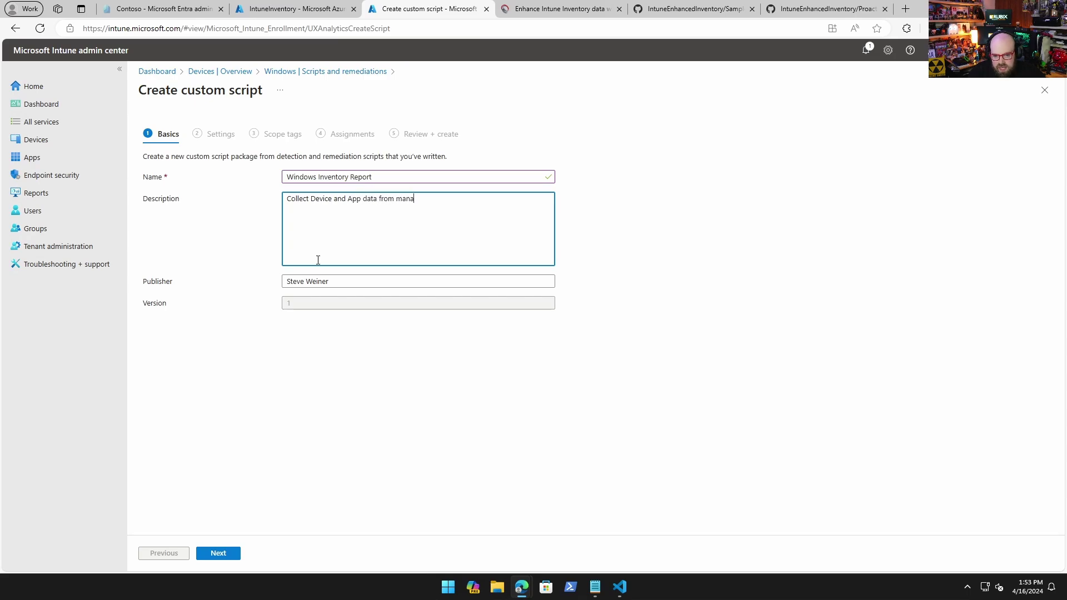
{"action": "type", "text": "ged PCs"}
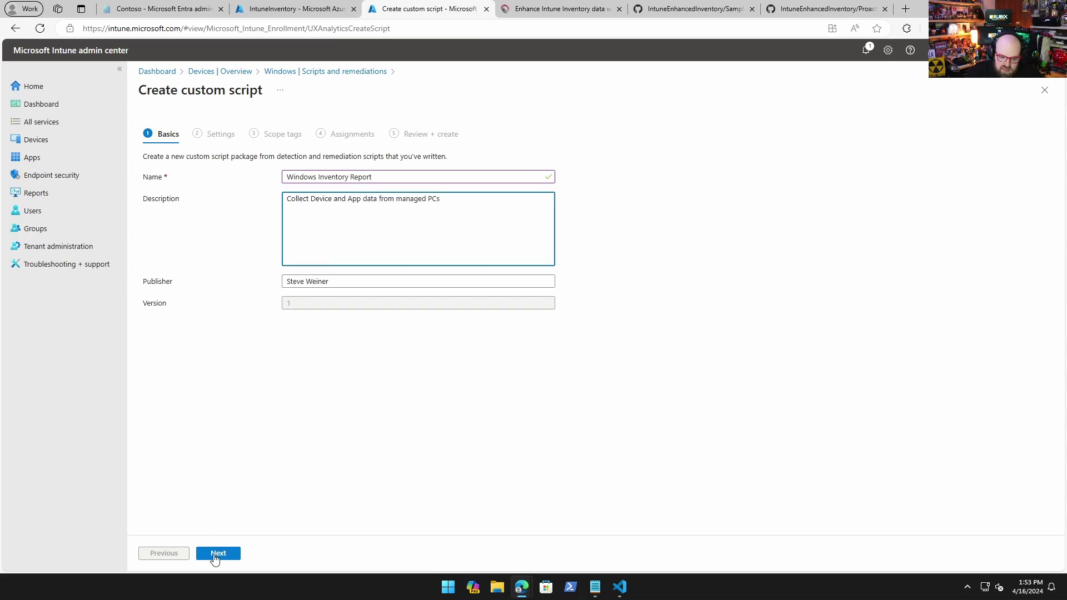
{"action": "left_click", "coordinate": [212, 556]}
- Upload intuneInventory.ps1 from the Desktop folder as the detection script file
{"action": "left_click", "coordinate": [341, 218]}
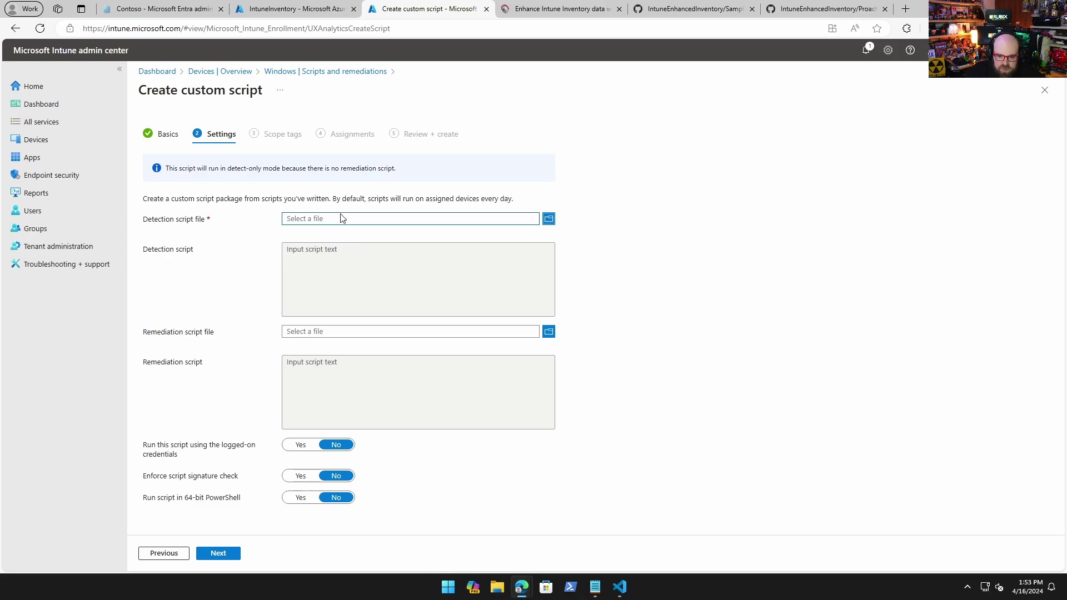
{"action": "left_click", "coordinate": [619, 586]}
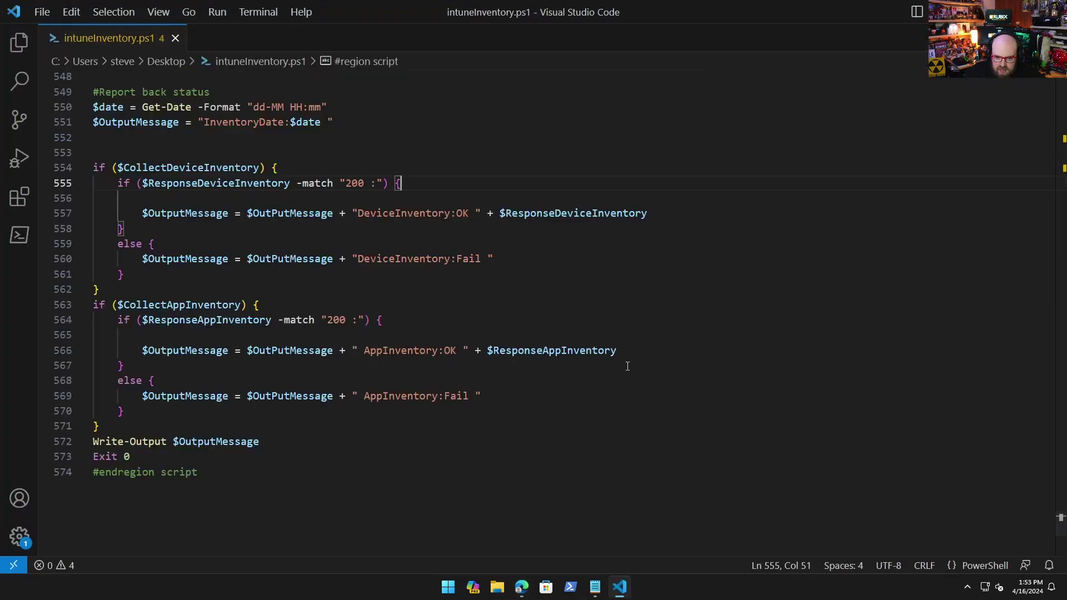
{"action": "left_click", "coordinate": [633, 359]}
{"action": "key", "text": "alt+Tab"}
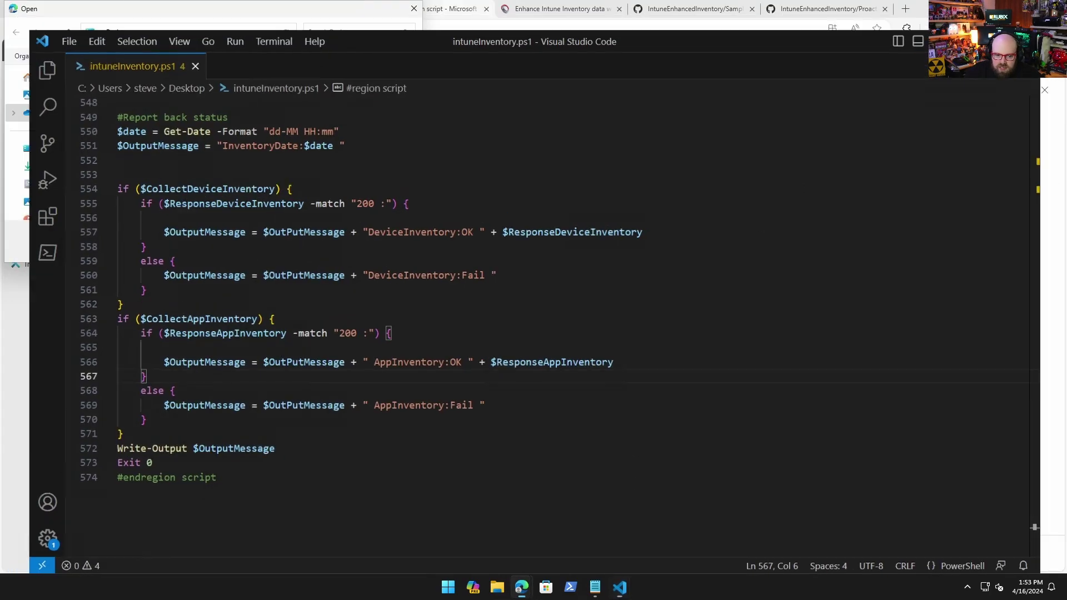
{"action": "left_click", "coordinate": [46, 157]}
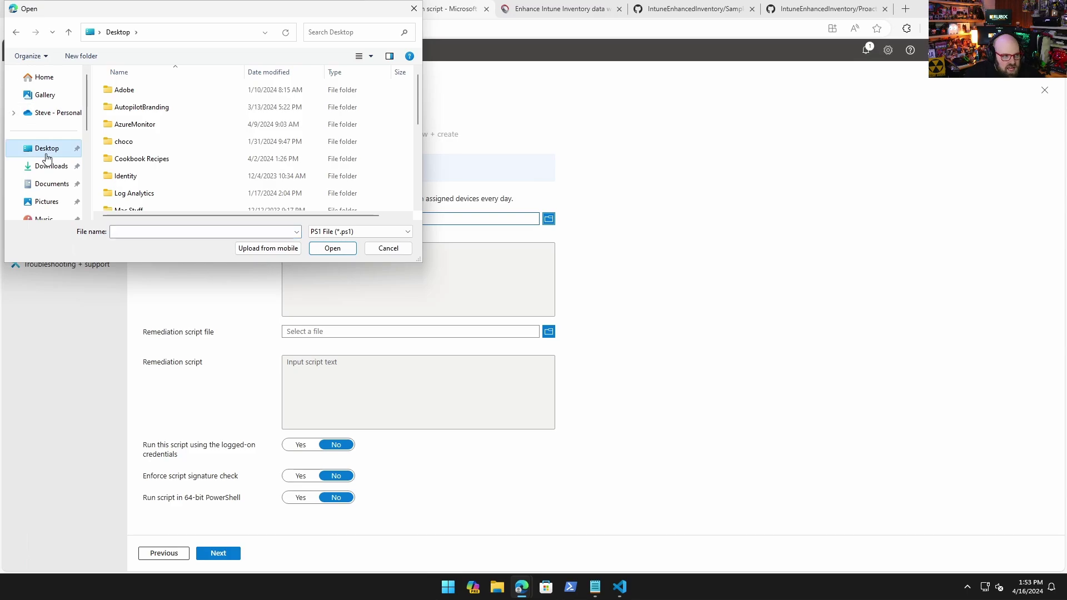
{"action": "scroll", "coordinate": [167, 153], "scroll_direction": "down", "scroll_amount": 4}
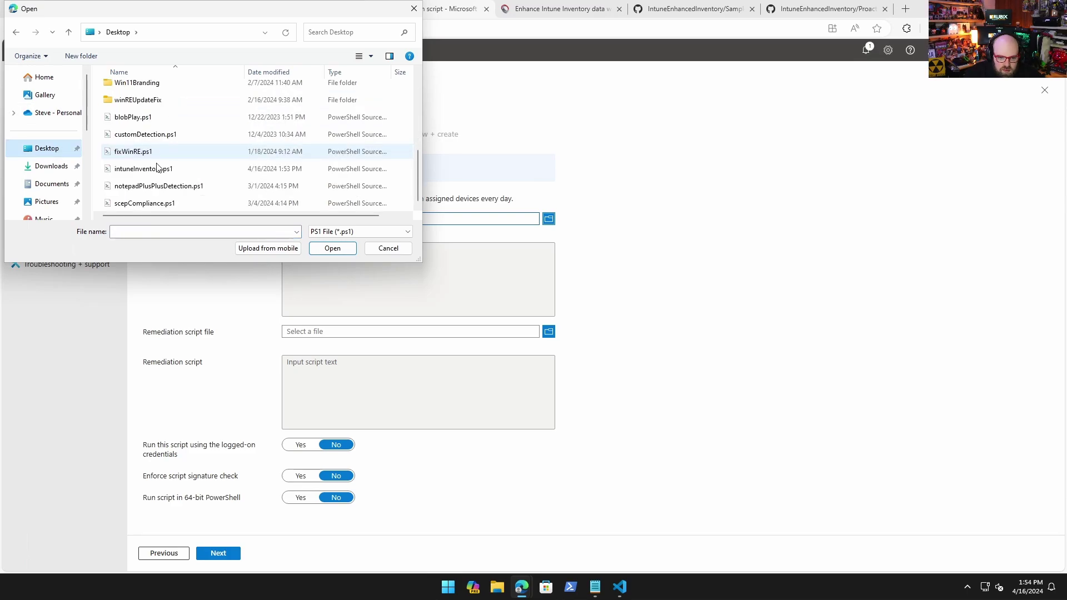
{"action": "double_click", "coordinate": [148, 170]}
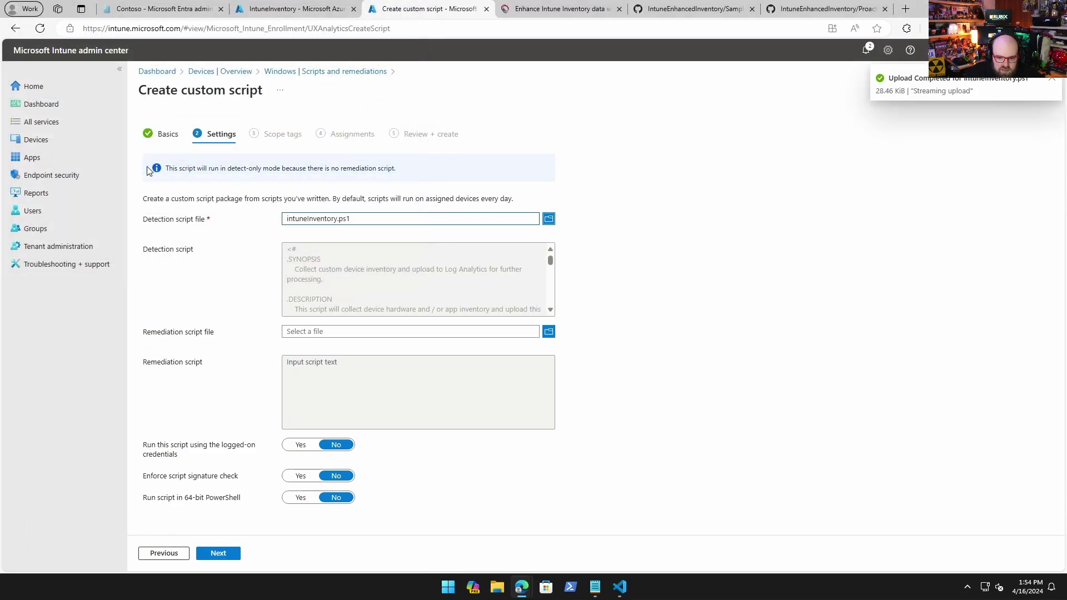
{"action": "scroll", "coordinate": [367, 294], "scroll_direction": "down", "scroll_amount": 1}
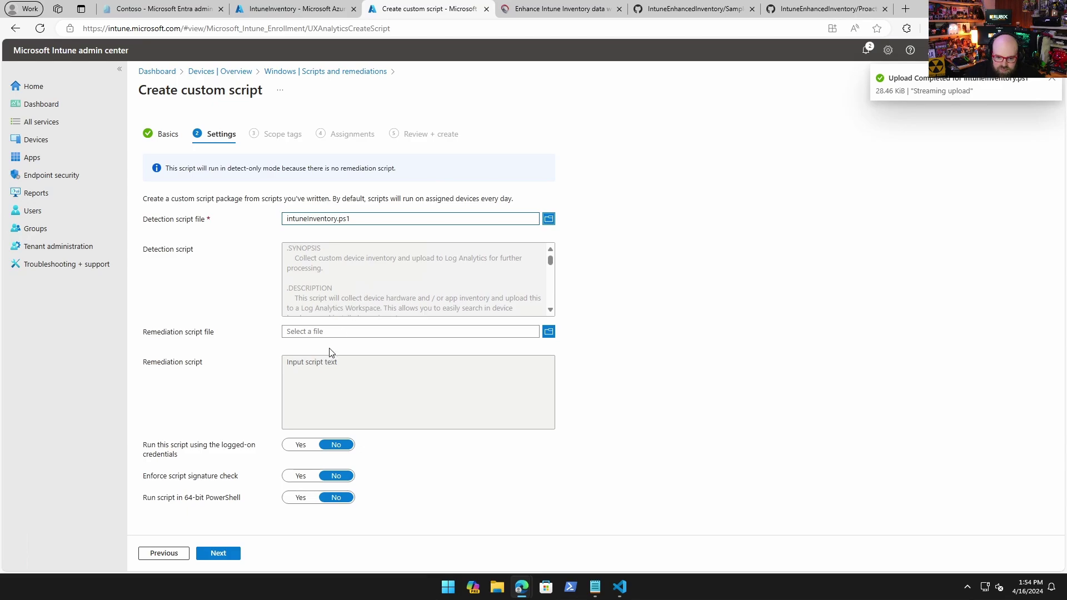
- Enable running the script in 64-bit PowerShell and continue to the assignments without adding scope tags
{"action": "left_click", "coordinate": [300, 498]}
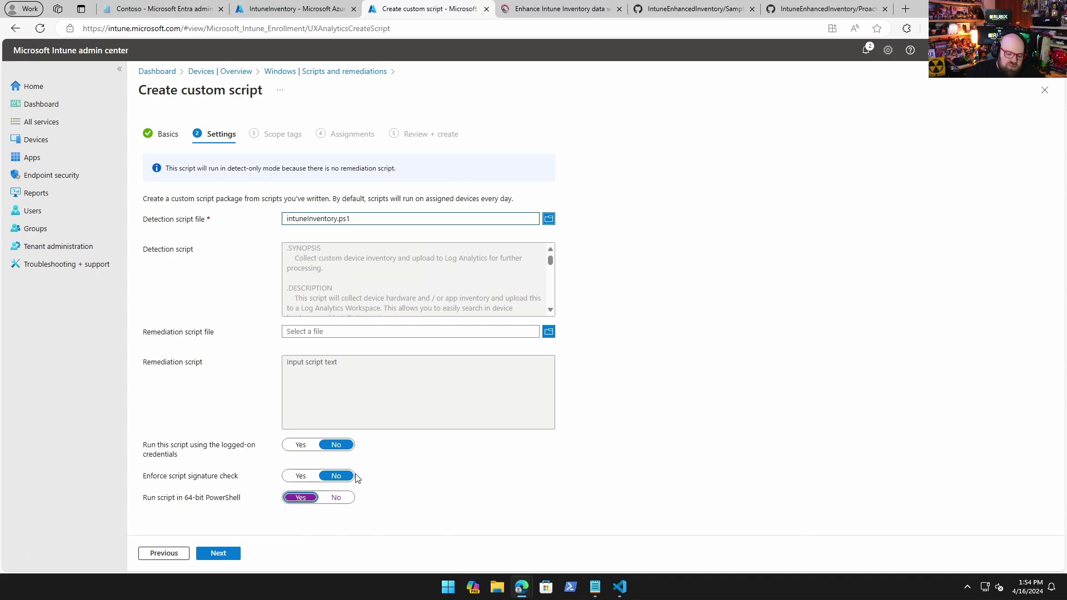
{"action": "left_click", "coordinate": [220, 553]}
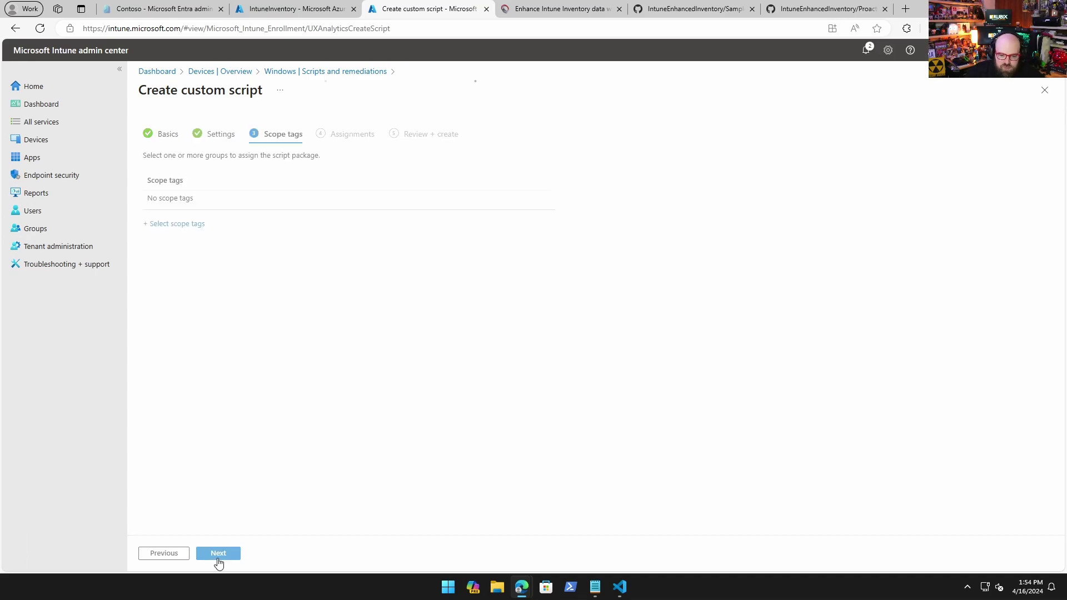
{"action": "left_click", "coordinate": [218, 555]}
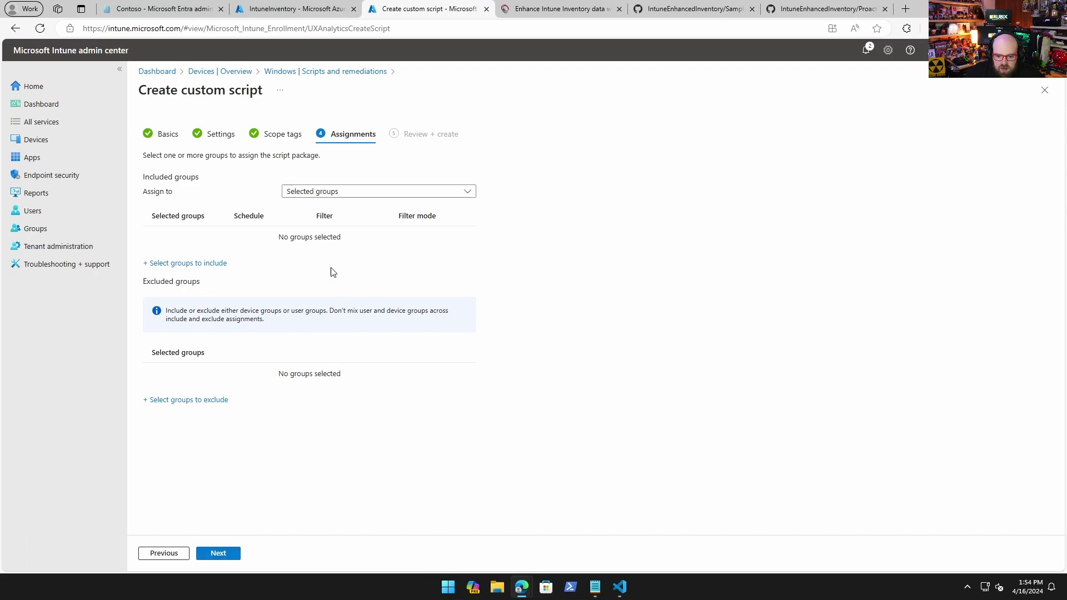
- Assign the script package to all devices on a daily schedule repeating every 1 day at 7:00:00 PM, and create it
{"action": "left_click", "coordinate": [421, 193]}
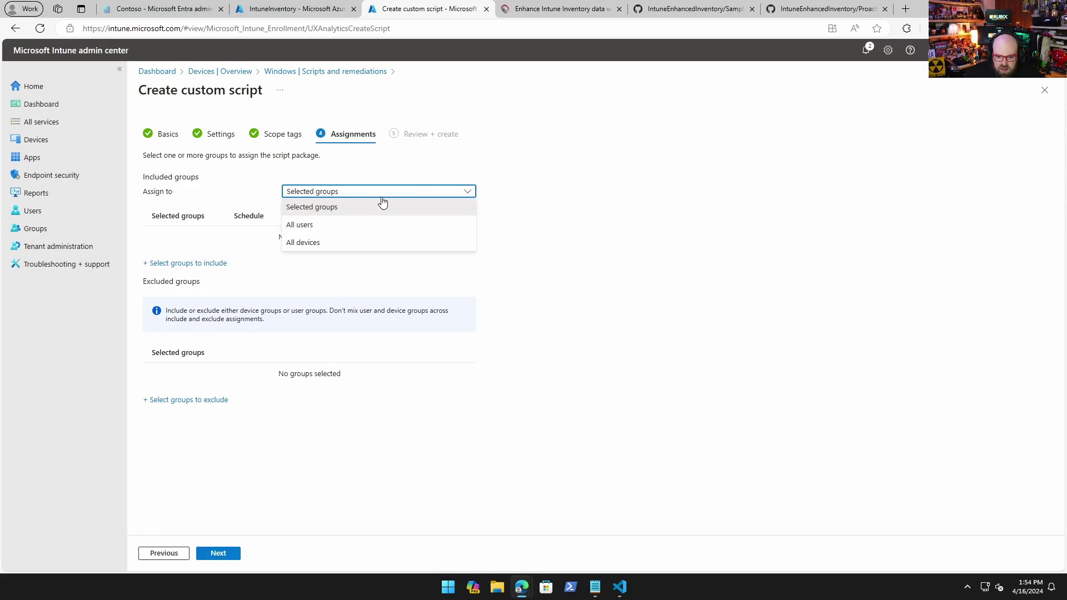
{"action": "left_click", "coordinate": [336, 243]}
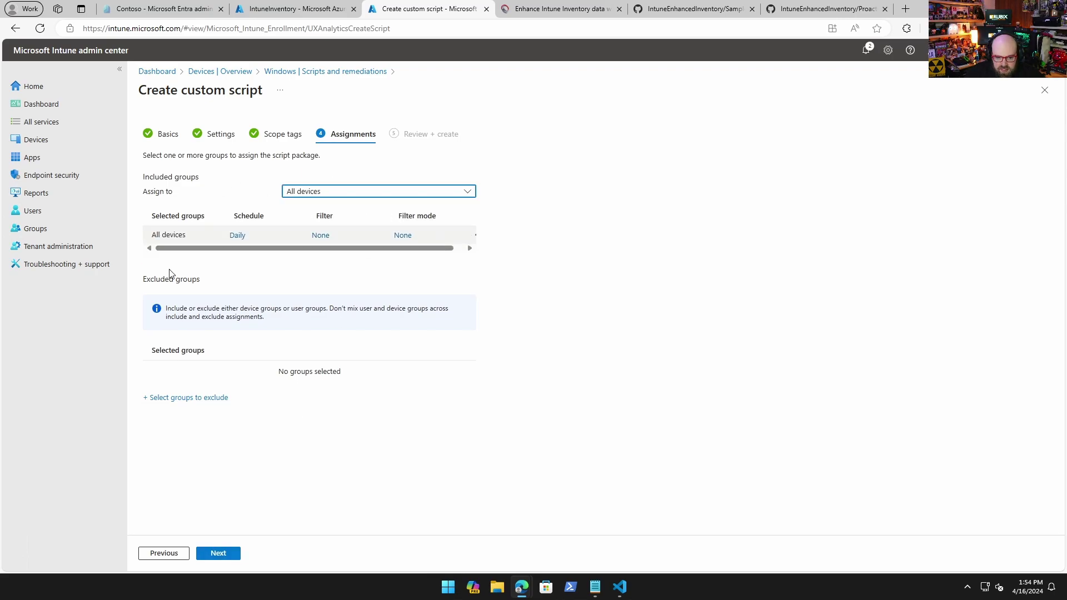
{"action": "left_click", "coordinate": [237, 236]}
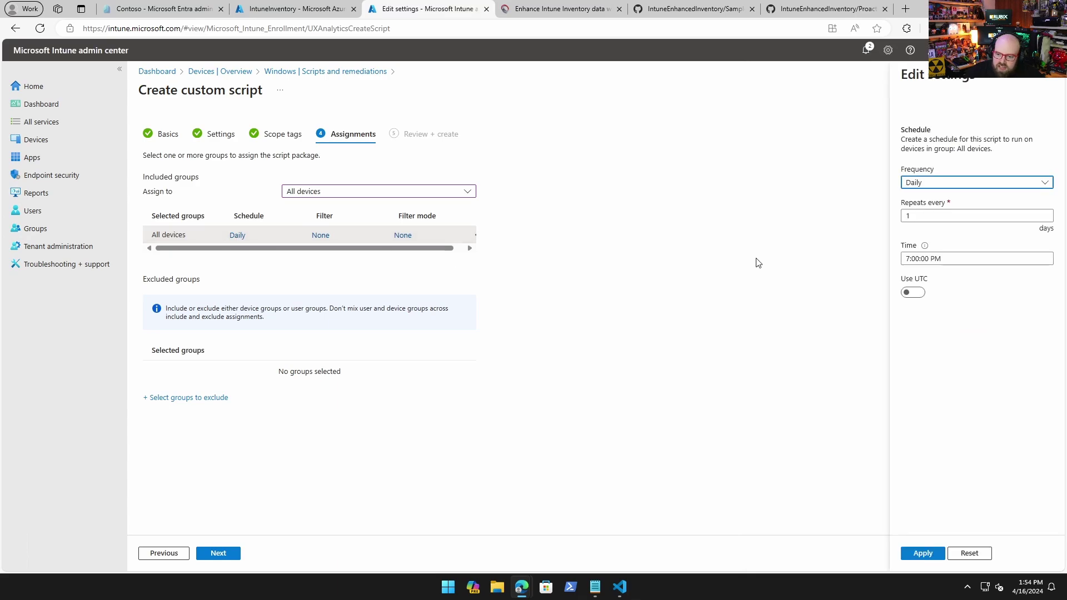
{"action": "left_click", "coordinate": [932, 183]}
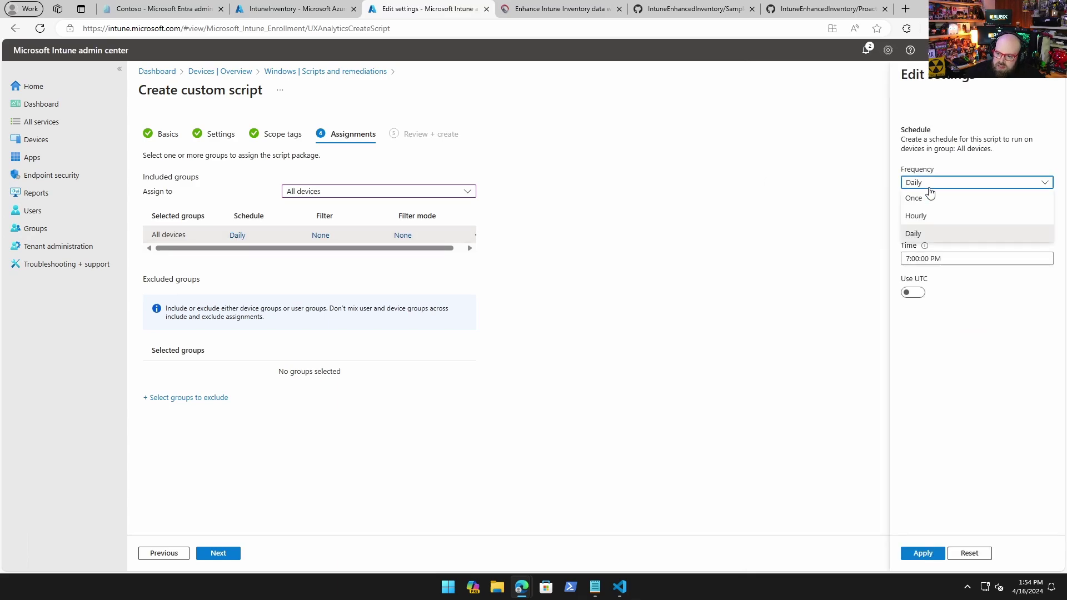
{"action": "left_click", "coordinate": [920, 216]}
{"action": "left_click", "coordinate": [936, 190]}
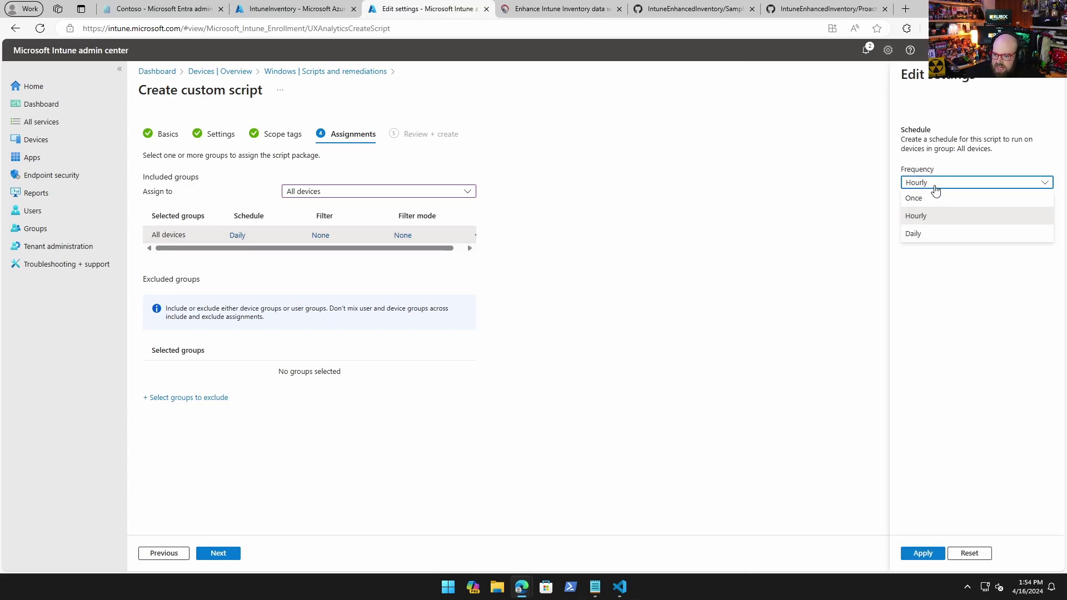
{"action": "left_click", "coordinate": [936, 232]}
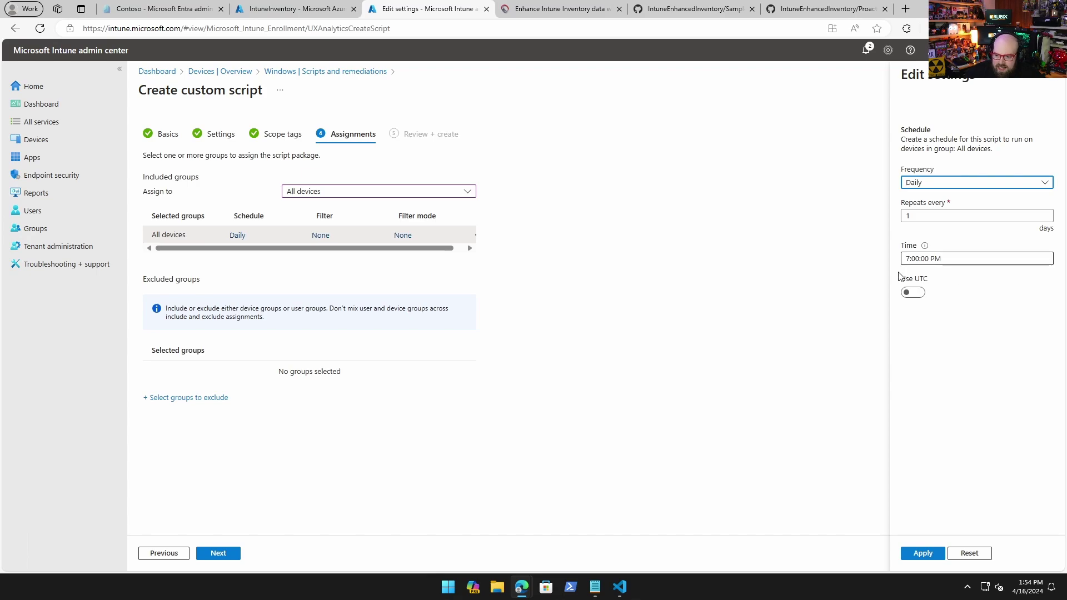
{"action": "left_click", "coordinate": [916, 554]}
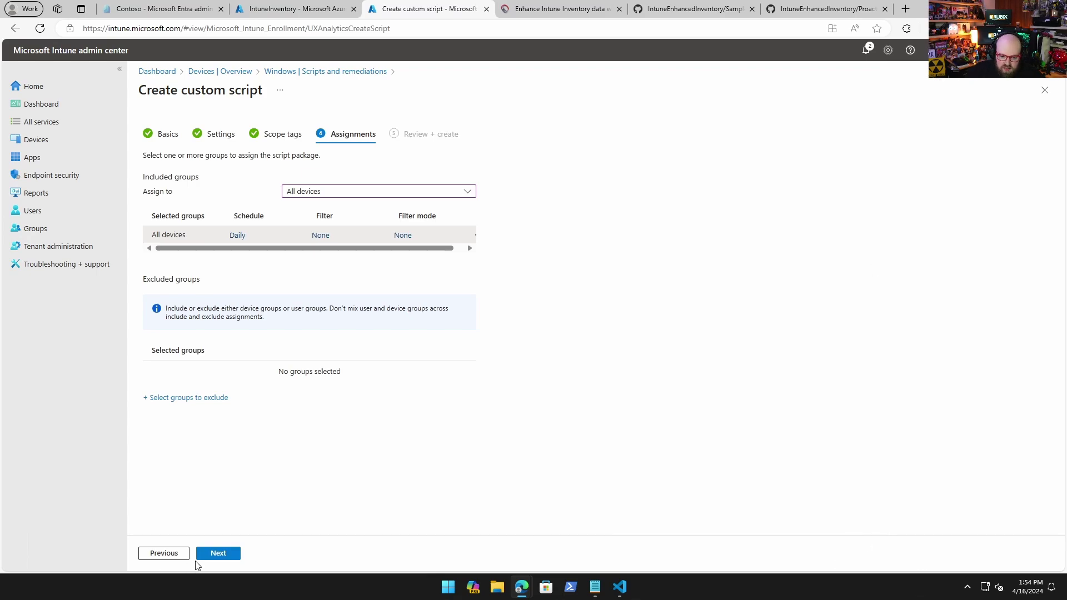
{"action": "left_click", "coordinate": [216, 554]}
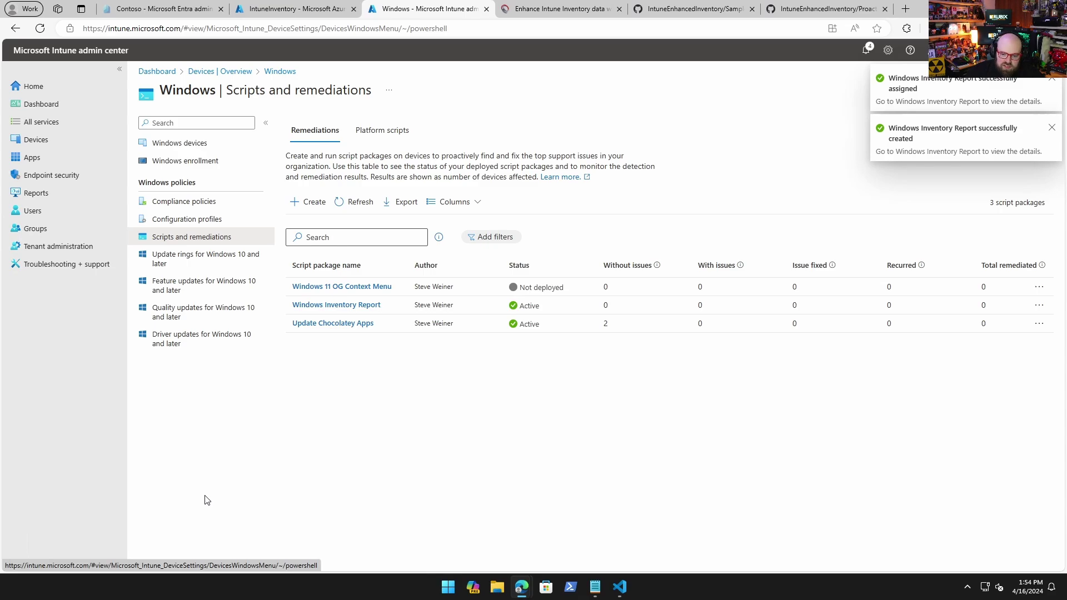
- Open the logs of the IntuneInventory workspace and, in the other tenant's IntuneLogs workspace, expand the custom log tables
{"action": "left_click", "coordinate": [301, 7]}
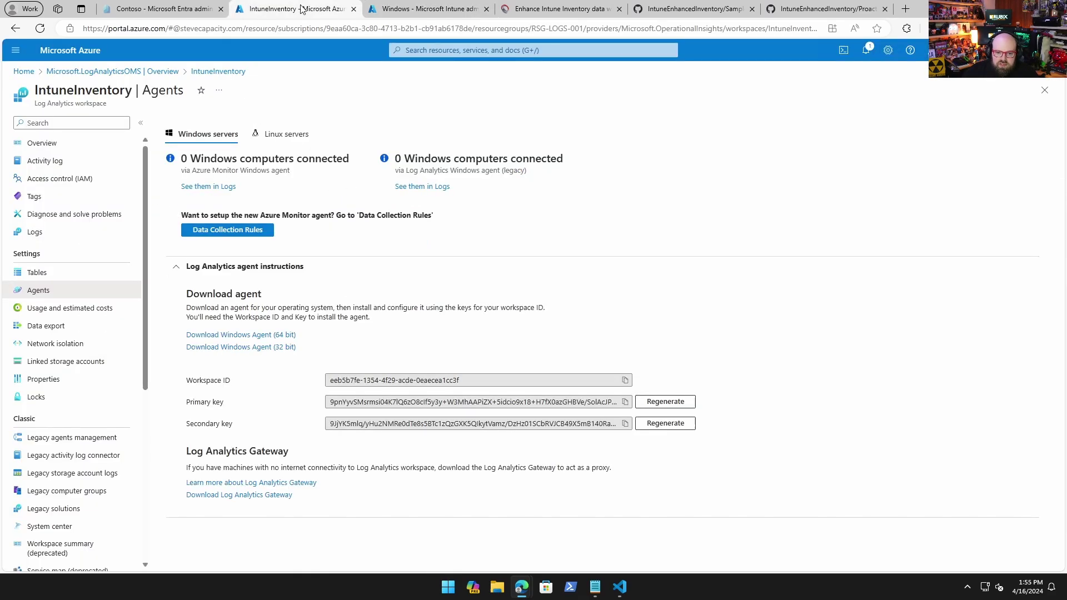
{"action": "left_click", "coordinate": [34, 232]}
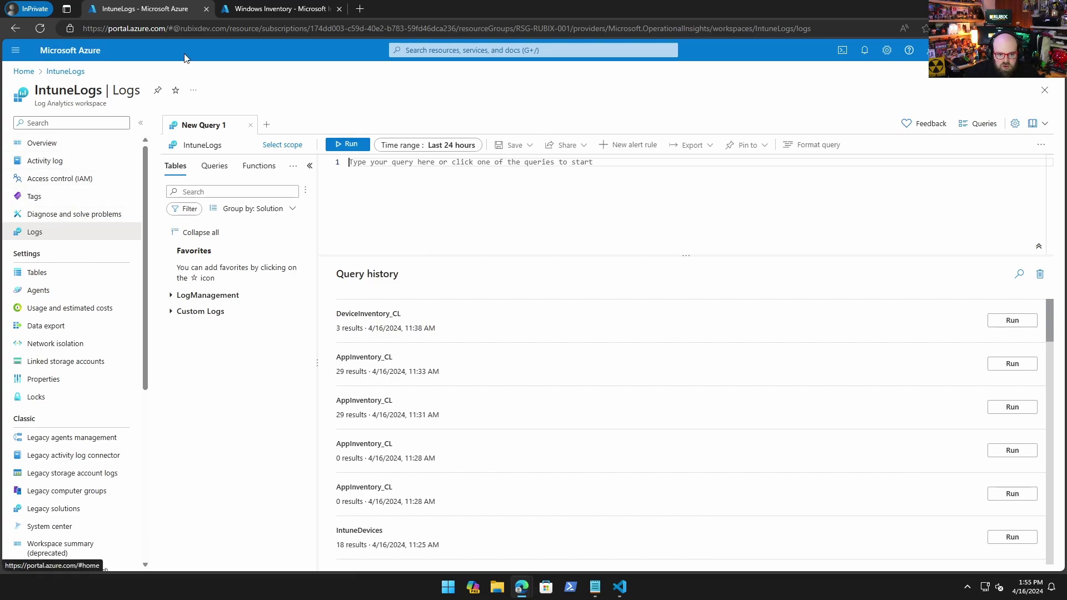
{"action": "left_click", "coordinate": [170, 312]}
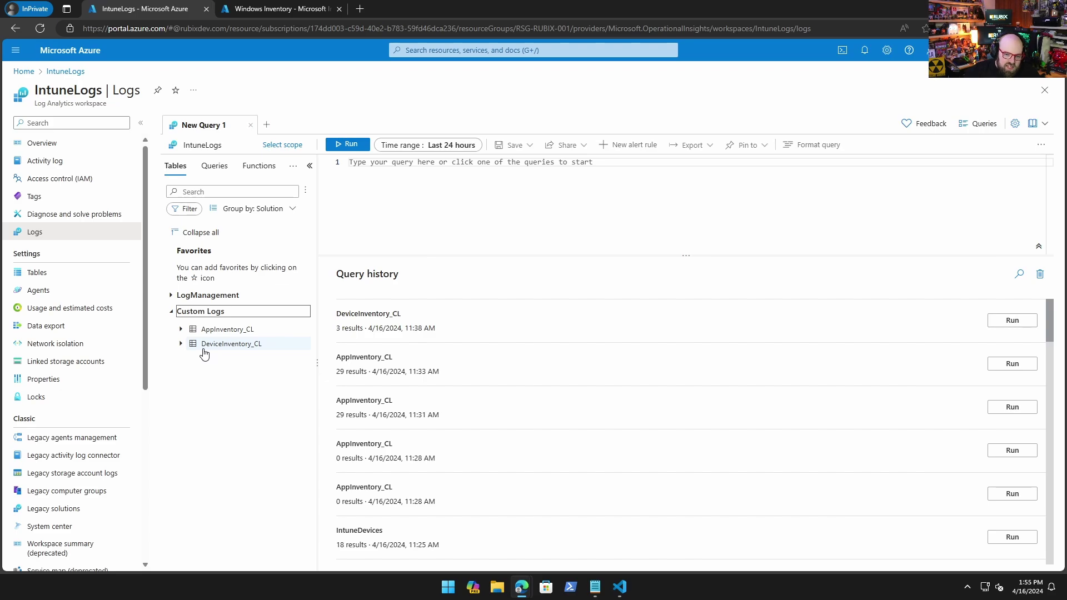
- Switch to Visual Studio Code and examine the app and device log name values near the start of intuneInventory.ps1
{"action": "left_click", "coordinate": [623, 587]}
{"action": "scroll", "coordinate": [794, 436], "scroll_direction": "up", "scroll_amount": 4}
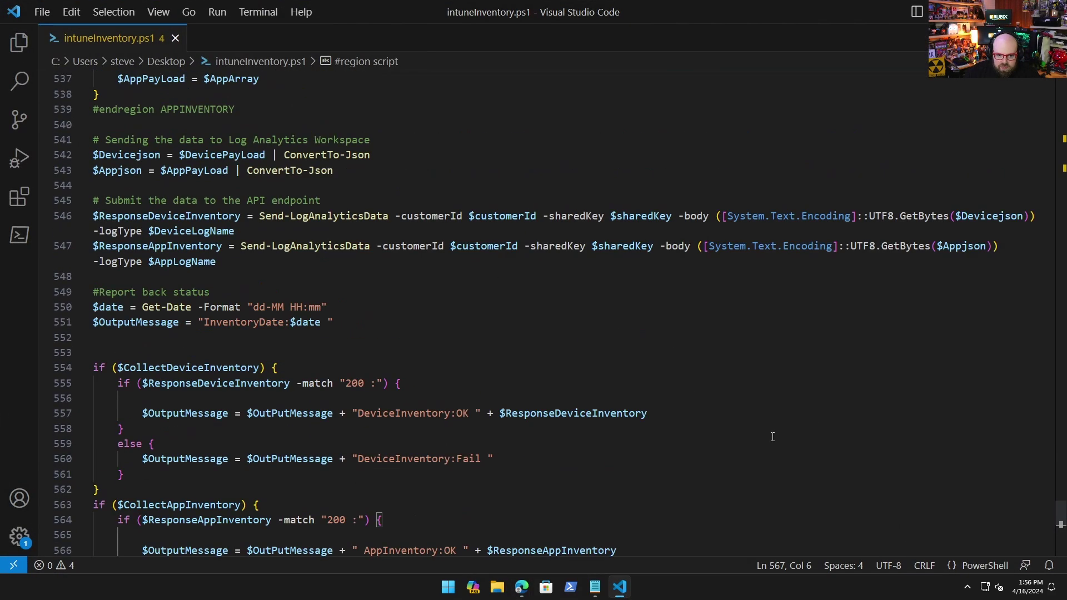
{"action": "scroll", "coordinate": [716, 426], "scroll_direction": "up", "scroll_amount": 5}
{"action": "scroll", "coordinate": [714, 426], "scroll_direction": "up", "scroll_amount": 5}
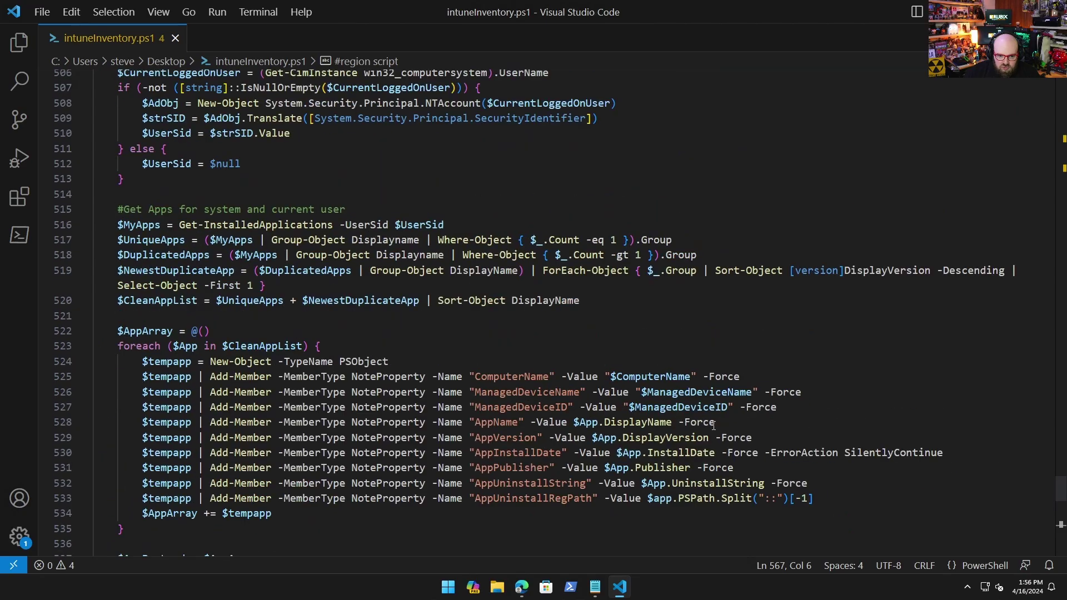
{"action": "left_click_drag", "start_coordinate": [1061, 491], "coordinate": [1034, 134]}
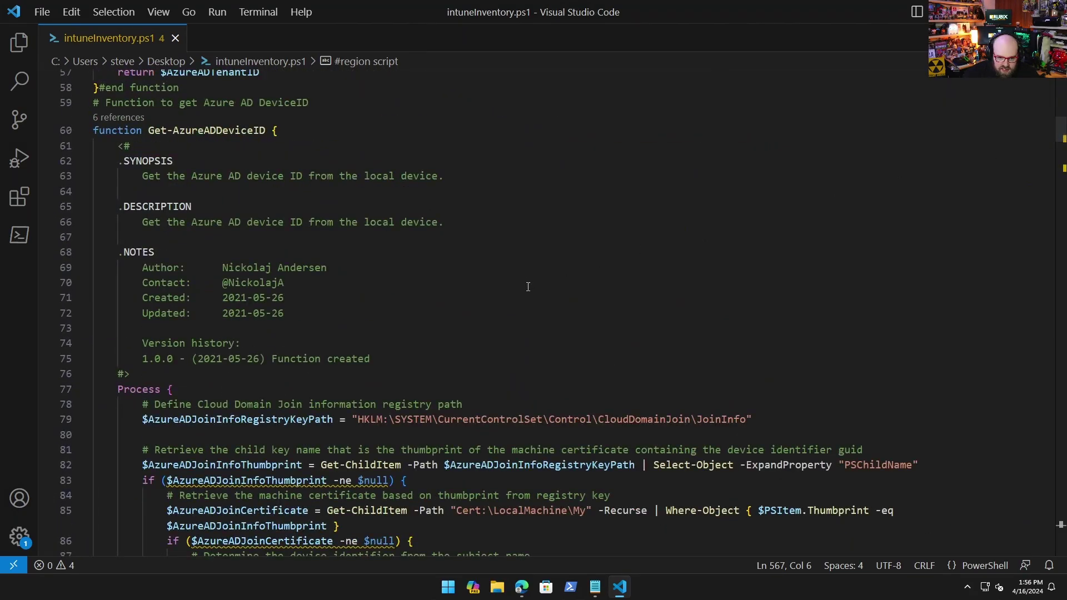
{"action": "scroll", "coordinate": [527, 286], "scroll_direction": "down", "scroll_amount": 17}
{"action": "scroll", "coordinate": [526, 298], "scroll_direction": "up", "scroll_amount": 6}
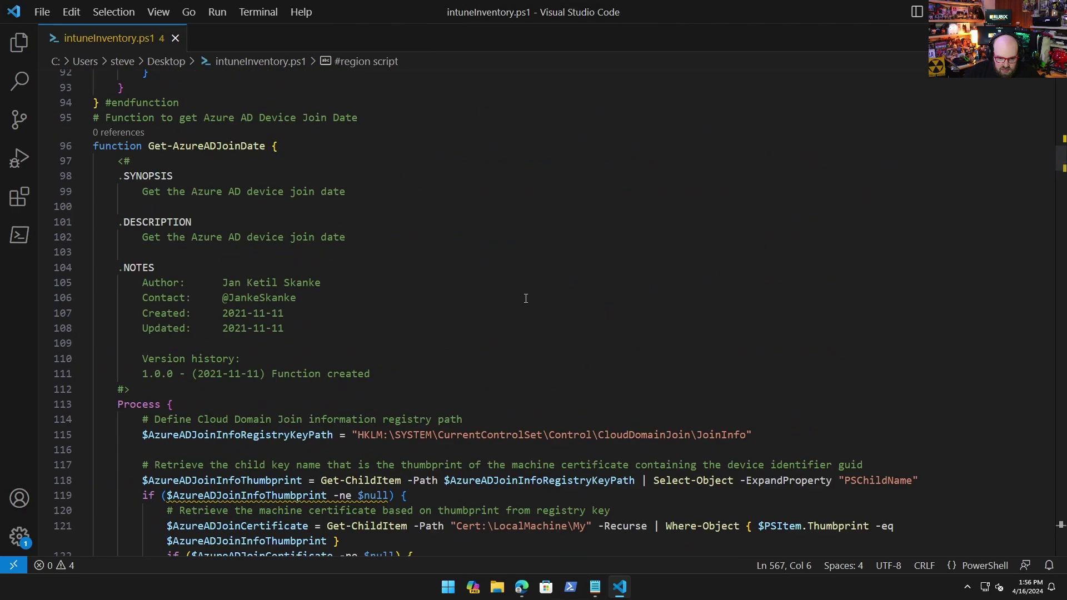
{"action": "scroll", "coordinate": [525, 299], "scroll_direction": "up", "scroll_amount": 19}
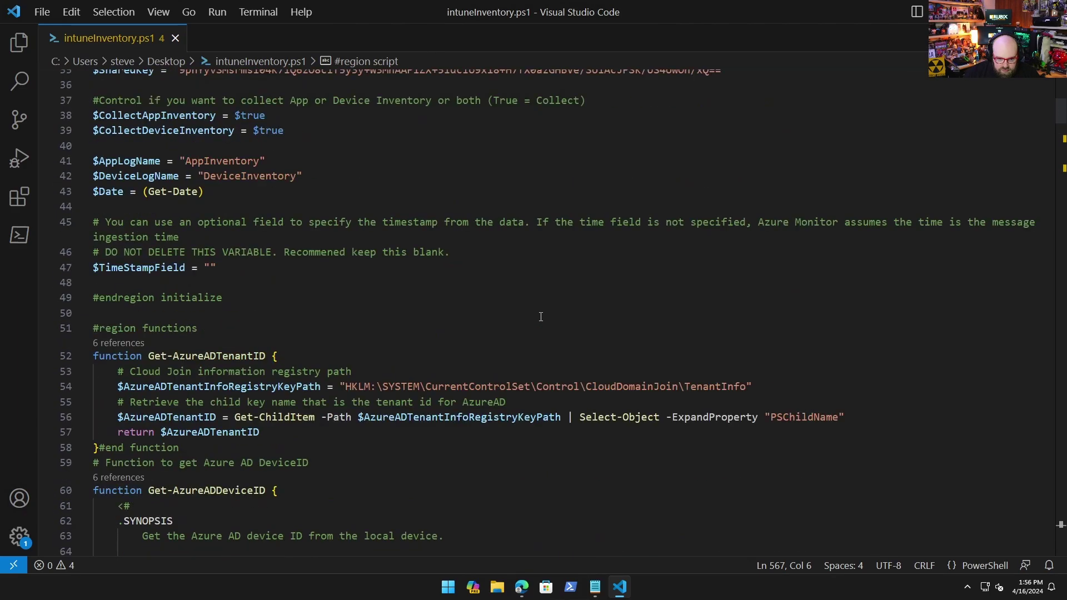
{"action": "scroll", "coordinate": [541, 317], "scroll_direction": "up", "scroll_amount": 1}
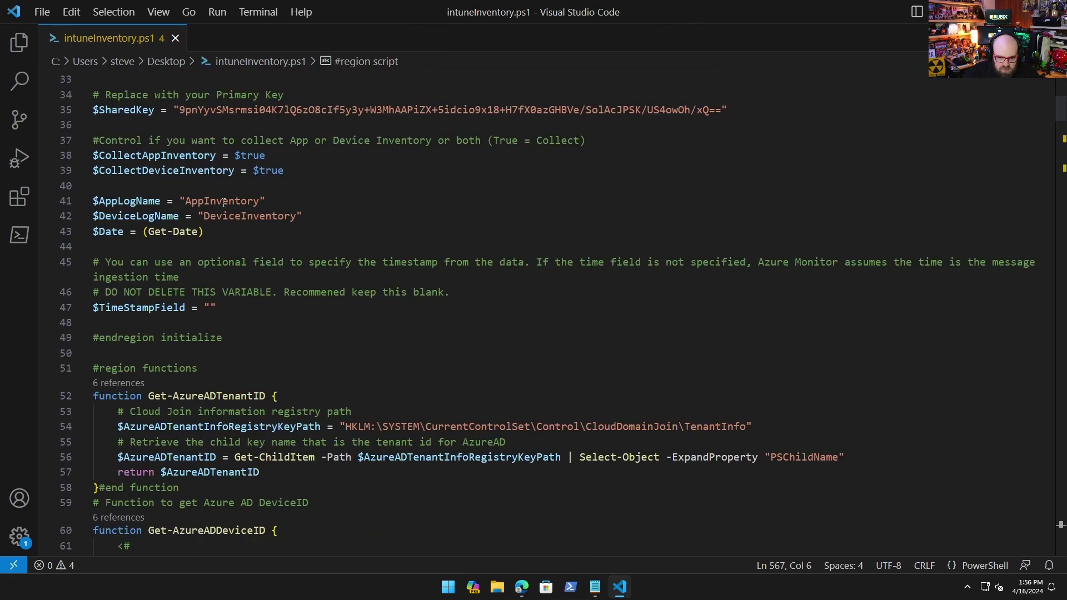
{"action": "double_click", "coordinate": [224, 202]}
{"action": "double_click", "coordinate": [261, 217]}
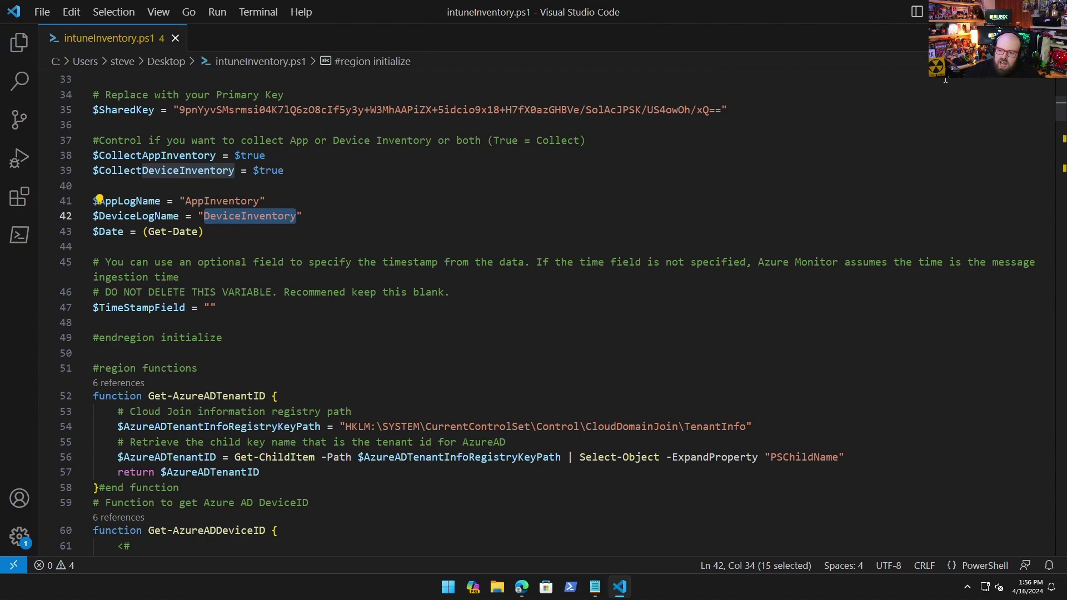
- Switch back to the IntuneLogs workspace, rerun the latest DeviceInventory_CL query, and examine all fields of the first device record
{"action": "key", "text": "alt+Tab"}
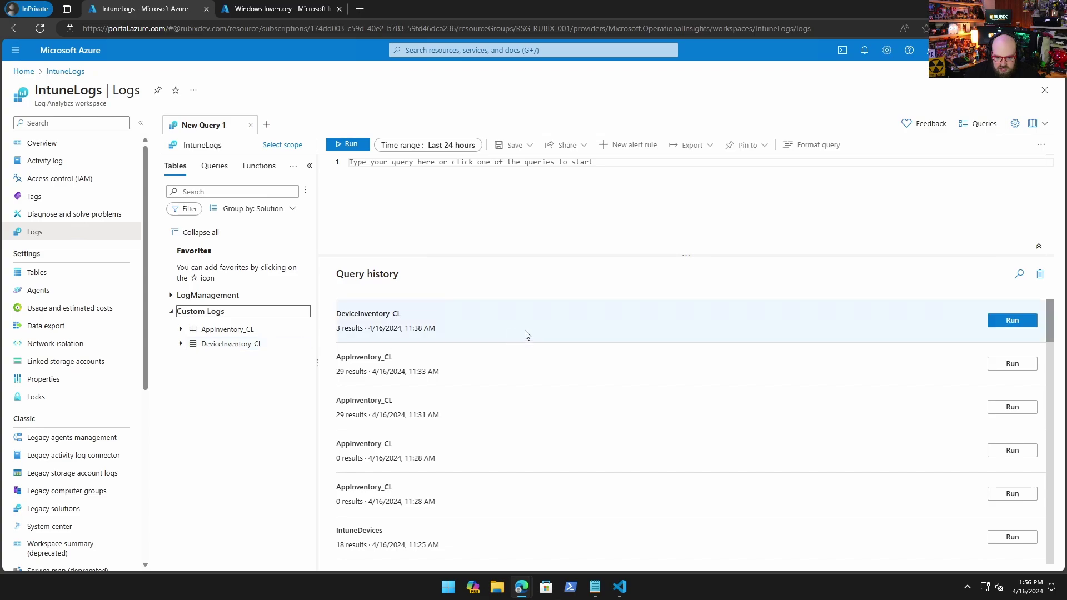
{"action": "left_click", "coordinate": [1011, 320]}
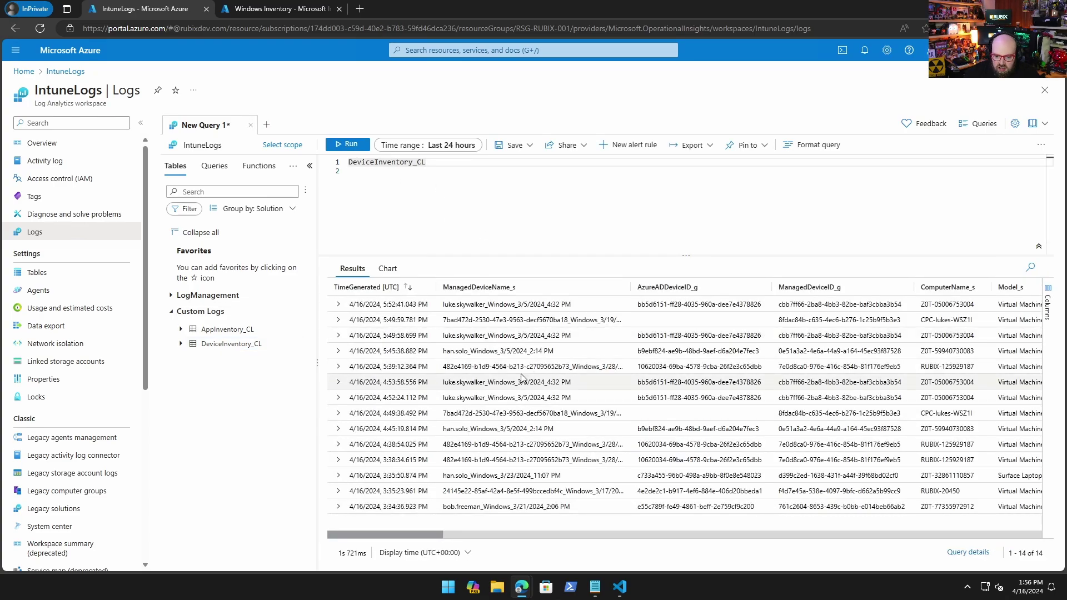
{"action": "left_click", "coordinate": [338, 304]}
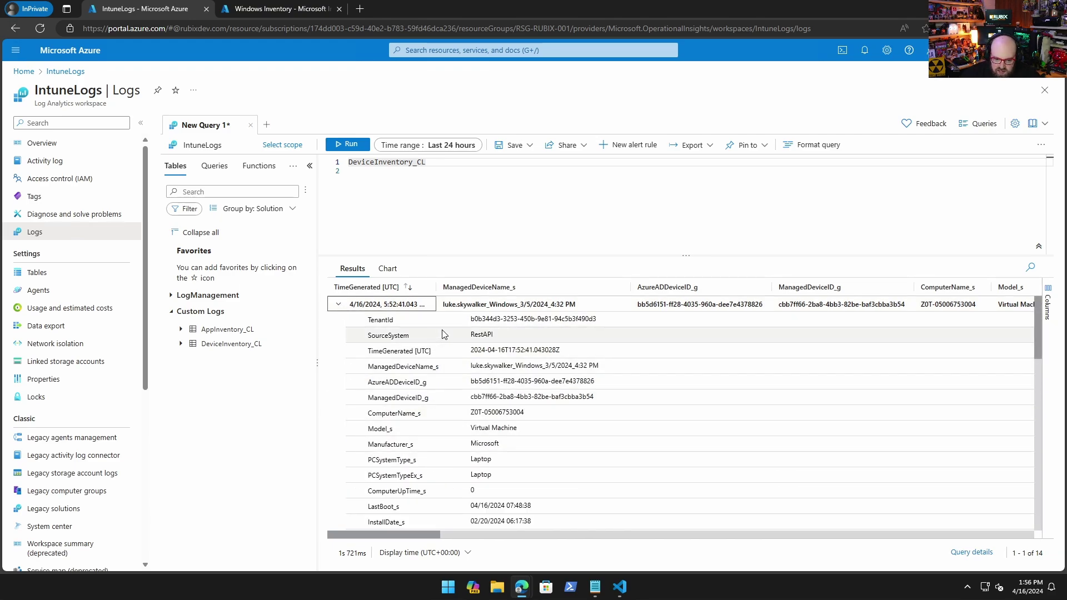
{"action": "scroll", "coordinate": [456, 355], "scroll_direction": "down", "scroll_amount": 1}
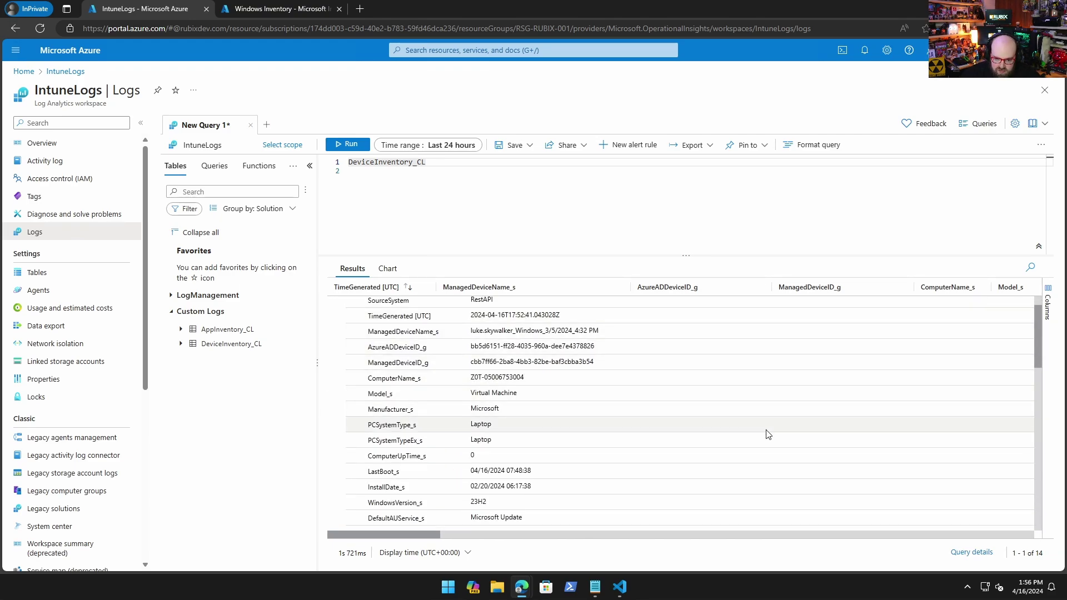
{"action": "scroll", "coordinate": [729, 435], "scroll_direction": "down", "scroll_amount": 3}
{"action": "scroll", "coordinate": [529, 406], "scroll_direction": "down", "scroll_amount": 2}
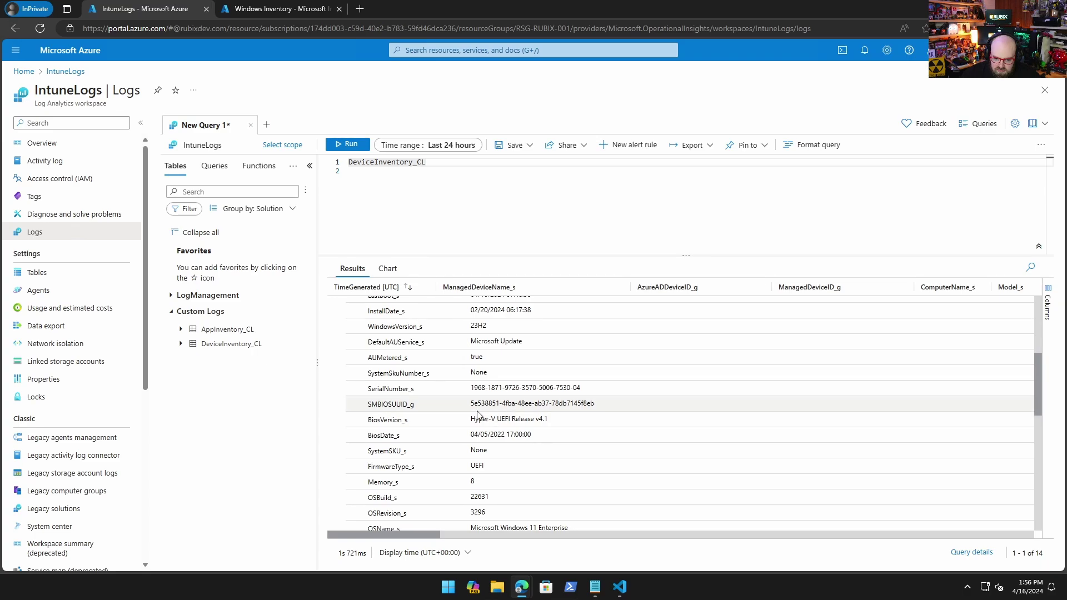
{"action": "scroll", "coordinate": [618, 411], "scroll_direction": "down", "scroll_amount": 6}
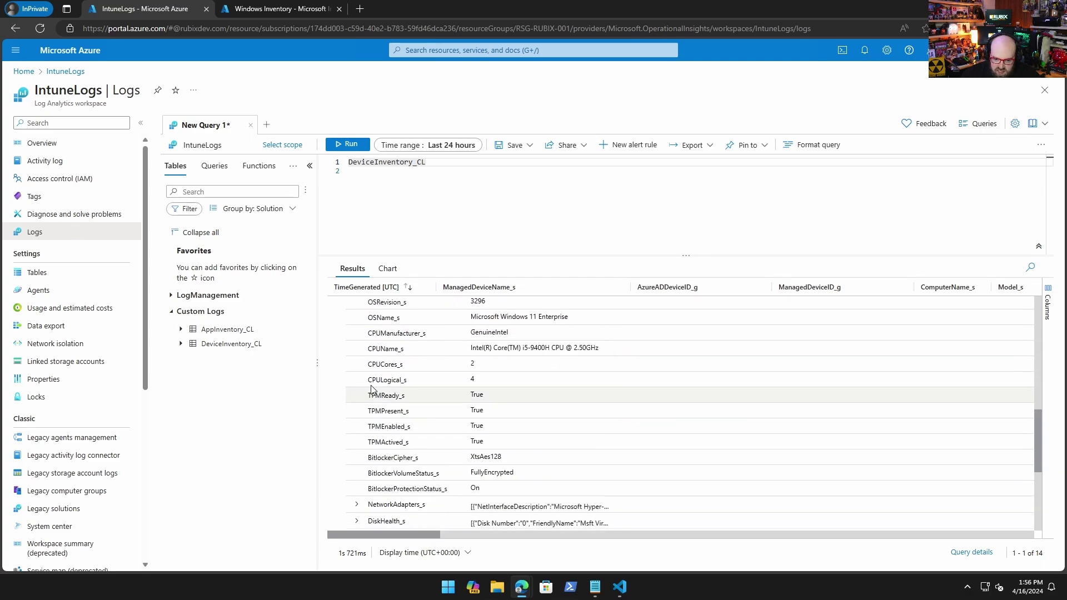
{"action": "scroll", "coordinate": [516, 459], "scroll_direction": "down", "scroll_amount": 2}
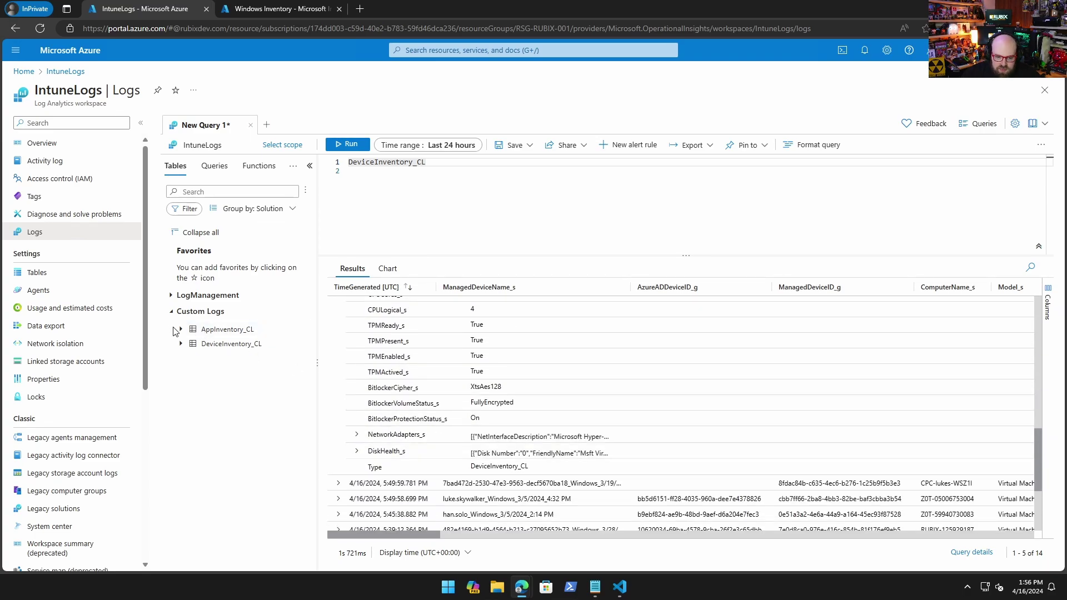
- Replace the query with AppInventory_CL, run it, and expand the first app record to examine its fields
{"action": "left_click", "coordinate": [490, 167]}
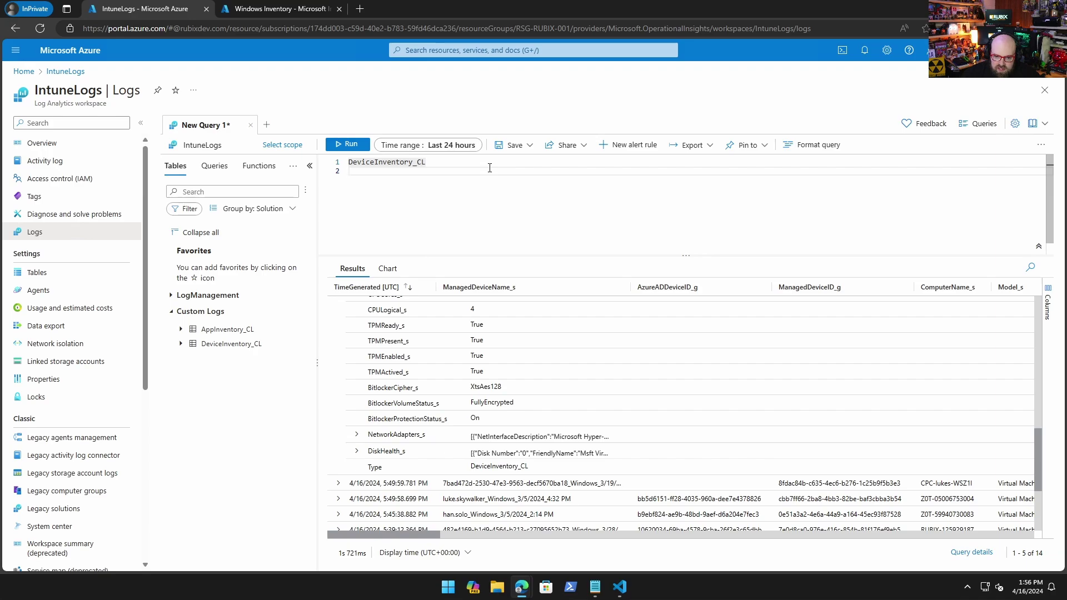
{"action": "key", "text": "ctrl+a"}
{"action": "key", "text": "BackSpace"}
{"action": "type", "text": "AppI"}
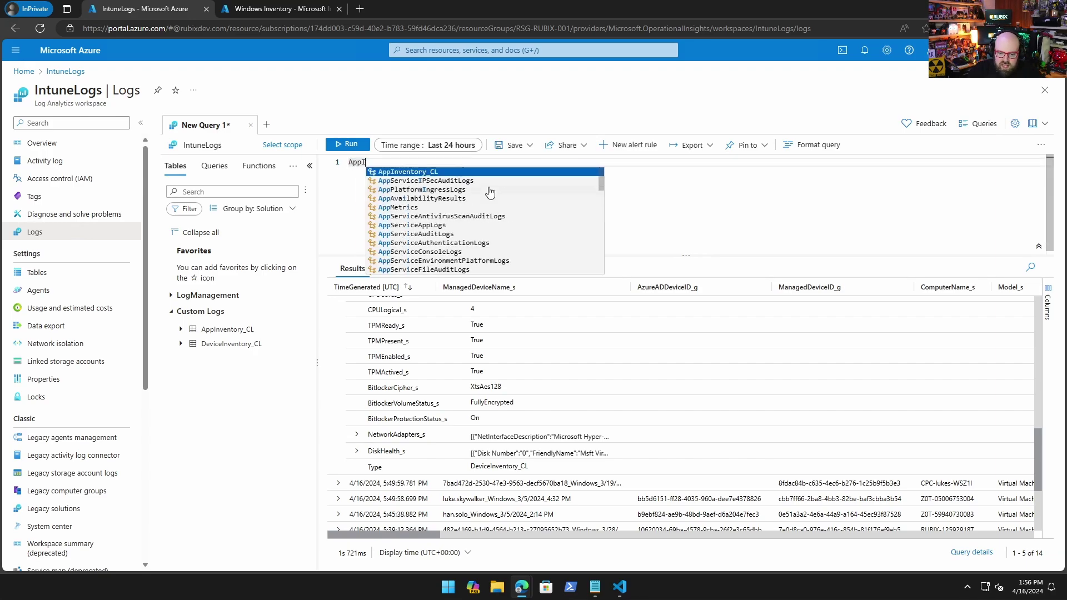
{"action": "key", "text": "Tab"}
{"action": "key", "text": "Return"}
{"action": "type", "text": "|"}
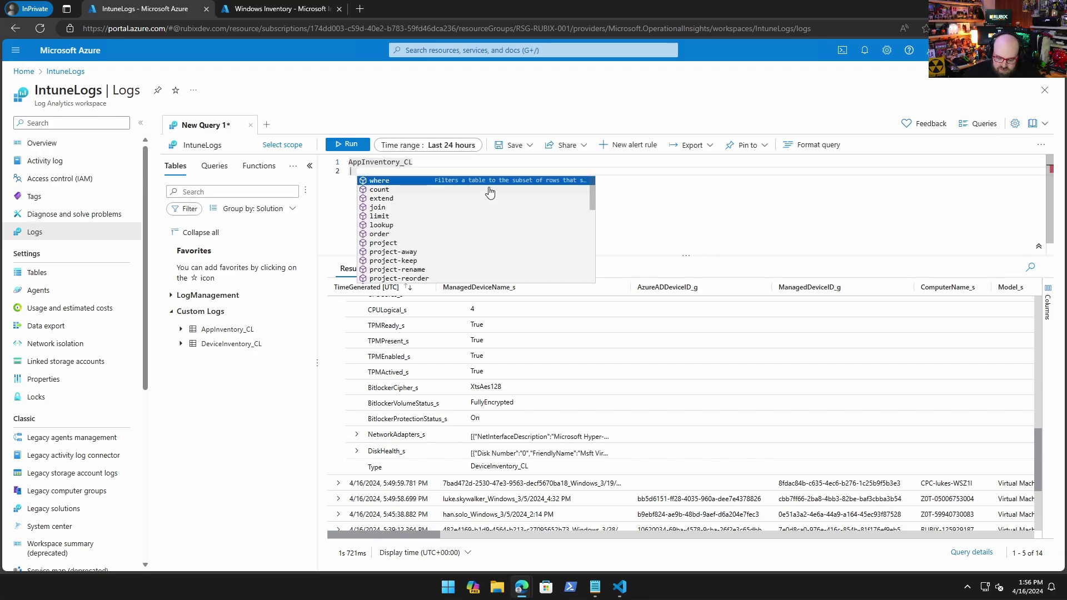
{"action": "key", "text": "Escape"}
{"action": "key", "text": "BackSpace"}
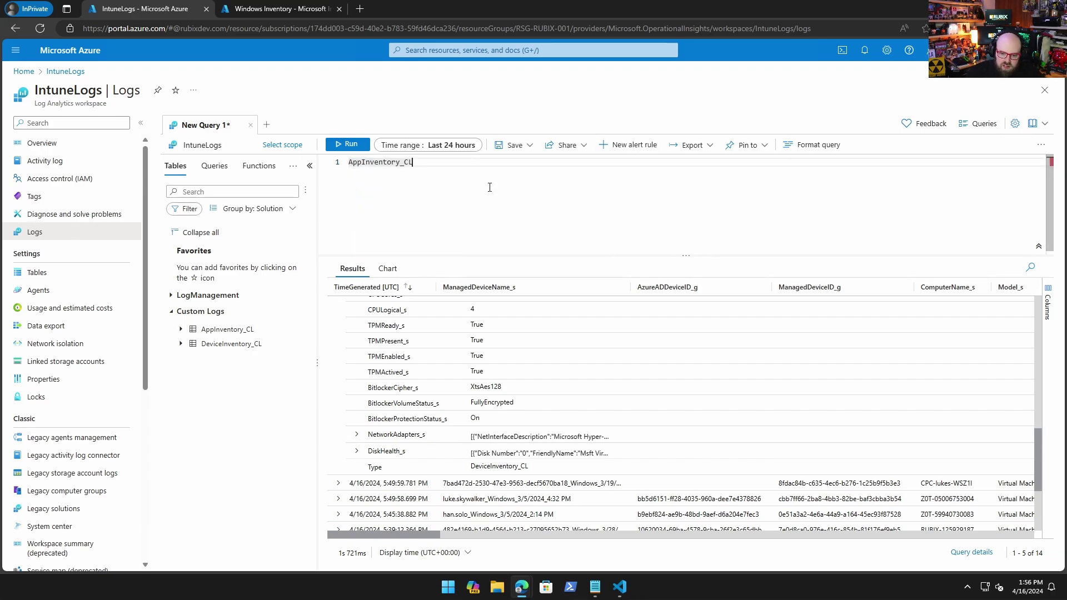
{"action": "left_click", "coordinate": [356, 144]}
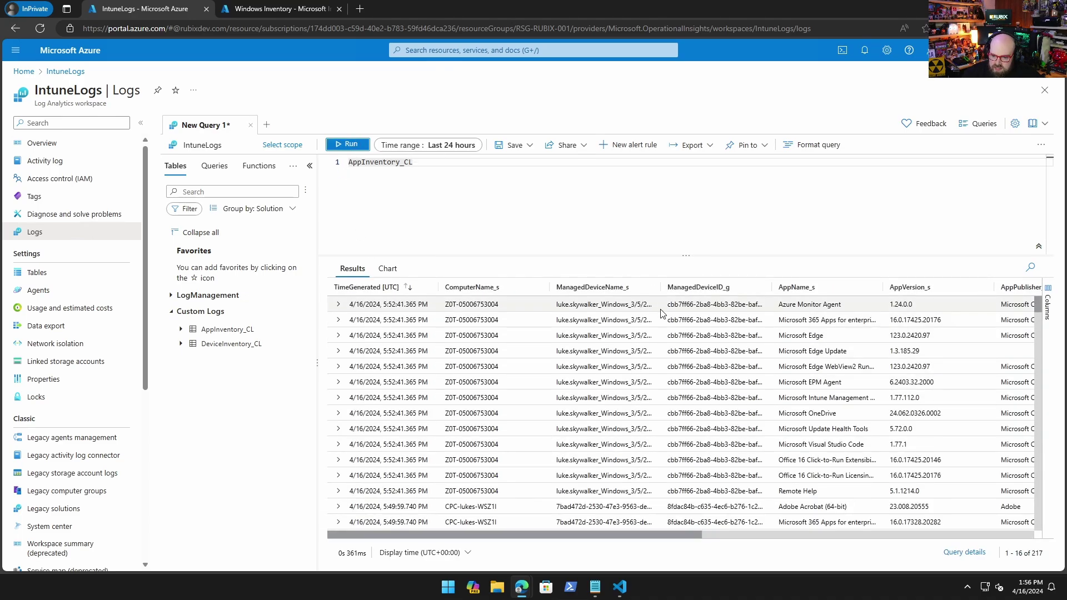
{"action": "left_click", "coordinate": [343, 309]}
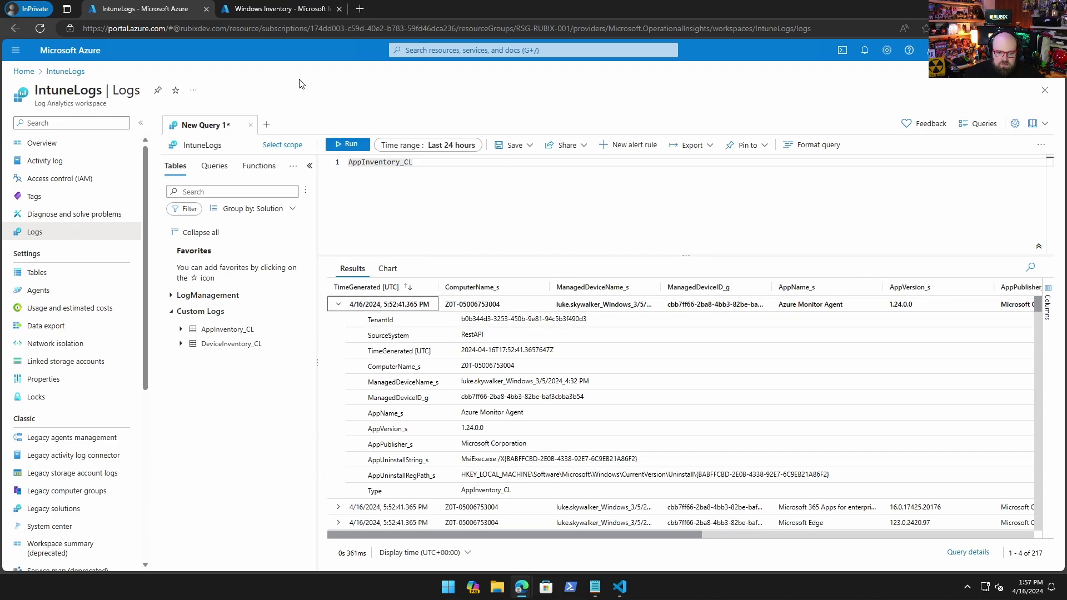
- Switch to the browser window with the IntuneInventory workspace and create a new workbook there
{"action": "mouse_move", "coordinate": [529, 594]}
{"action": "left_click", "coordinate": [484, 539]}
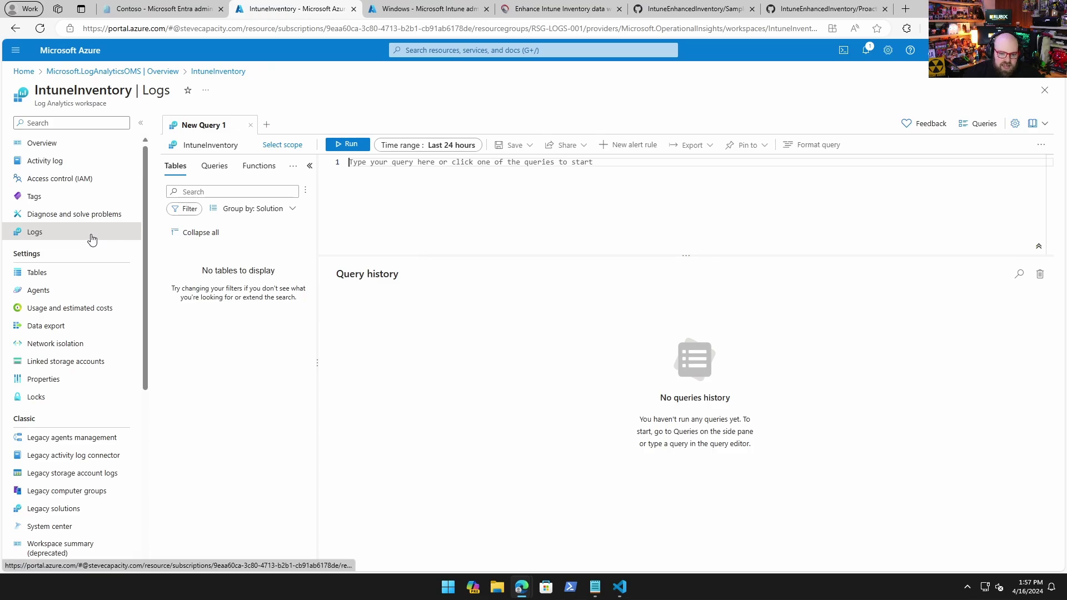
{"action": "scroll", "coordinate": [72, 462], "scroll_direction": "down", "scroll_amount": 5}
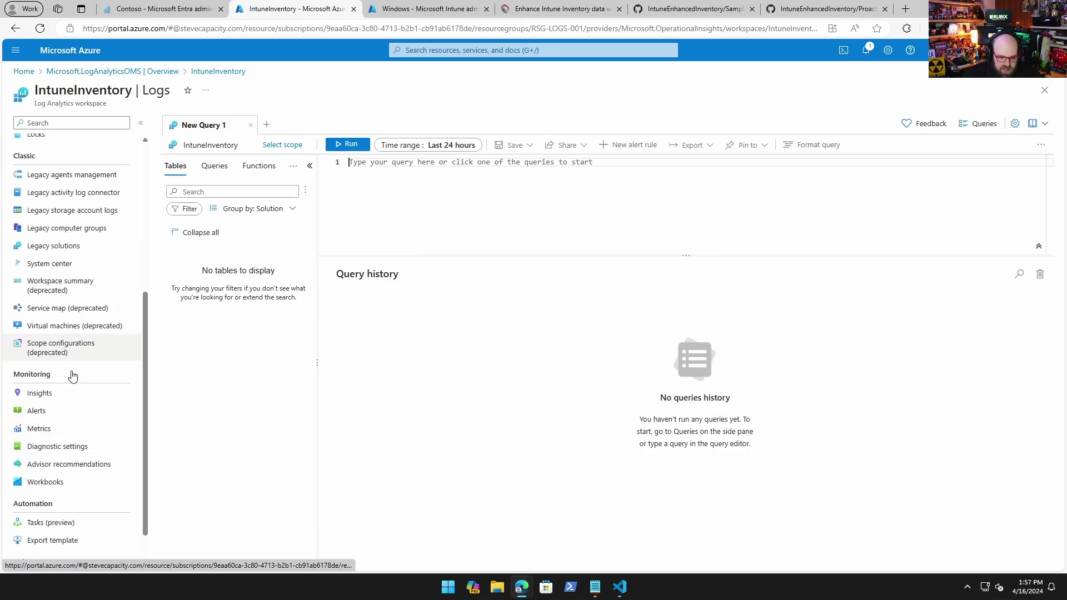
{"action": "left_click", "coordinate": [72, 487]}
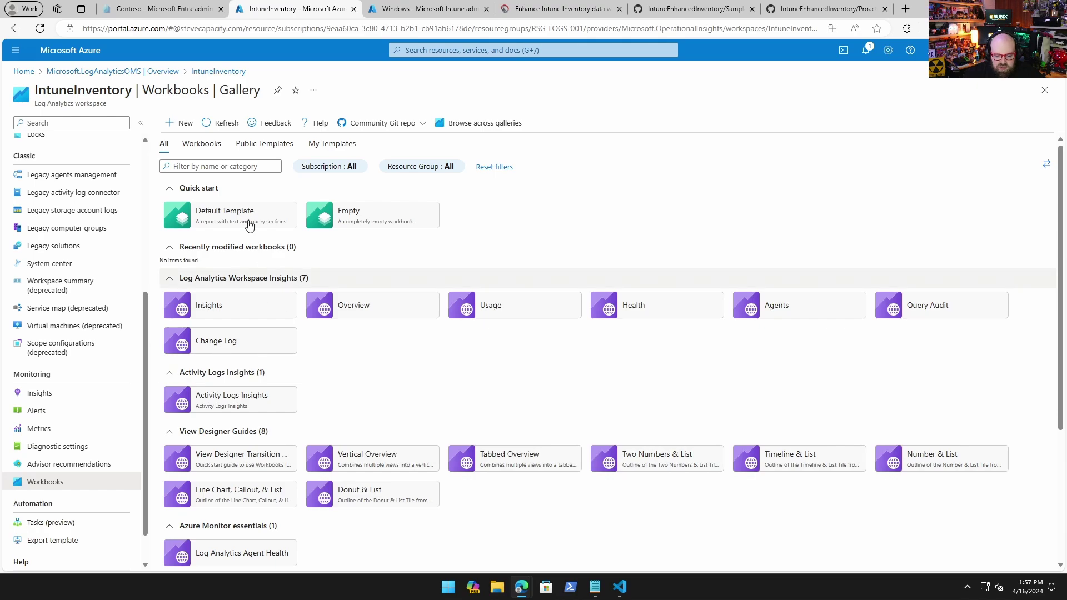
{"action": "left_click", "coordinate": [183, 125]}
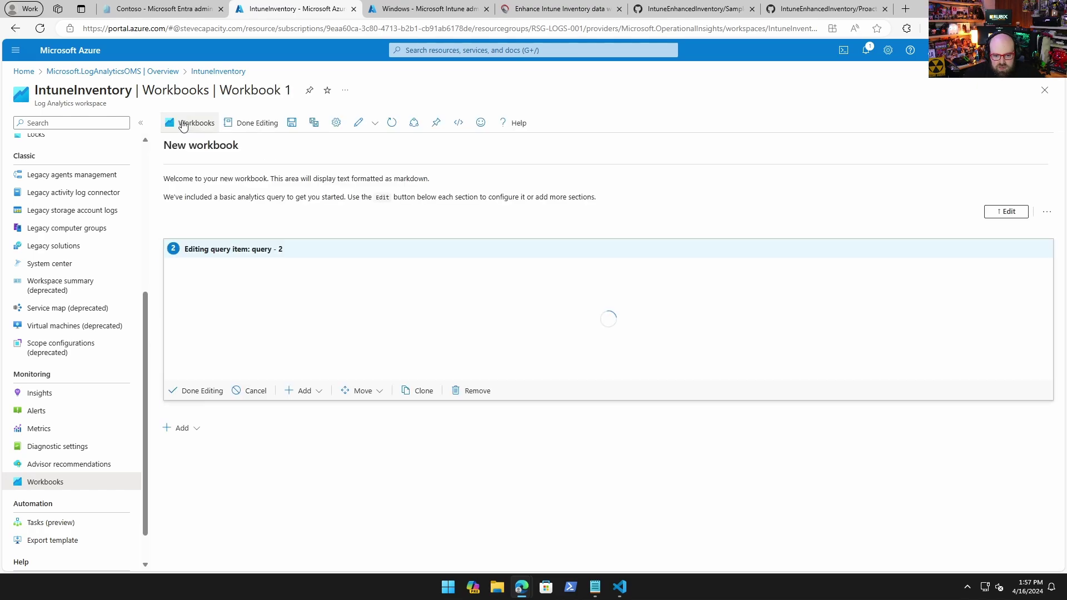
- Open the new workbook's gallery template JSON, then copy the full source code of Device Inventory.workbook from the GitHub Sample Workbooks folder
{"action": "left_click", "coordinate": [460, 123]}
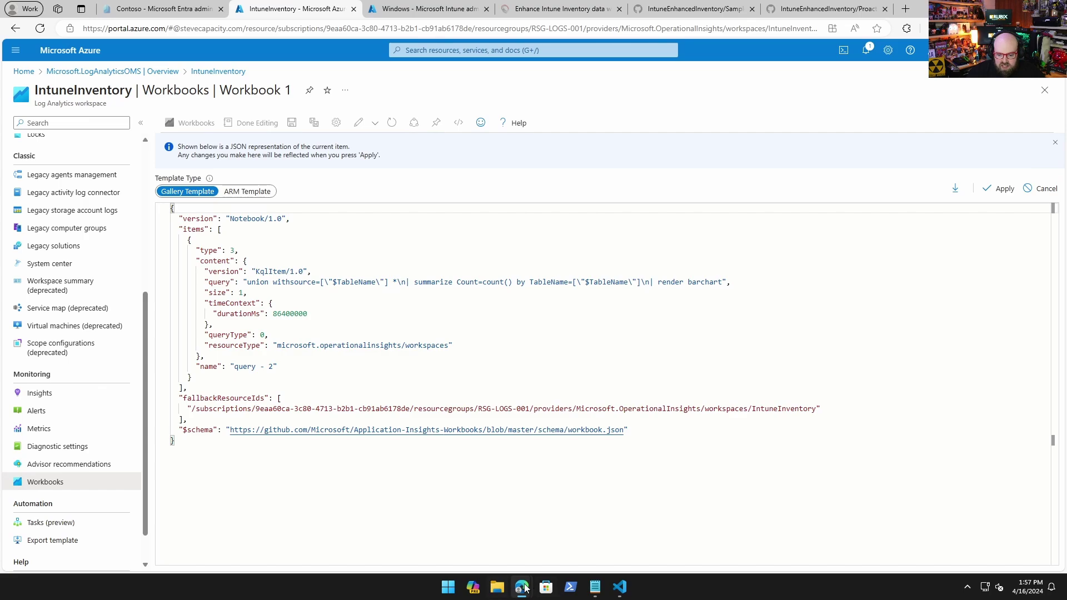
{"action": "mouse_move", "coordinate": [526, 588]}
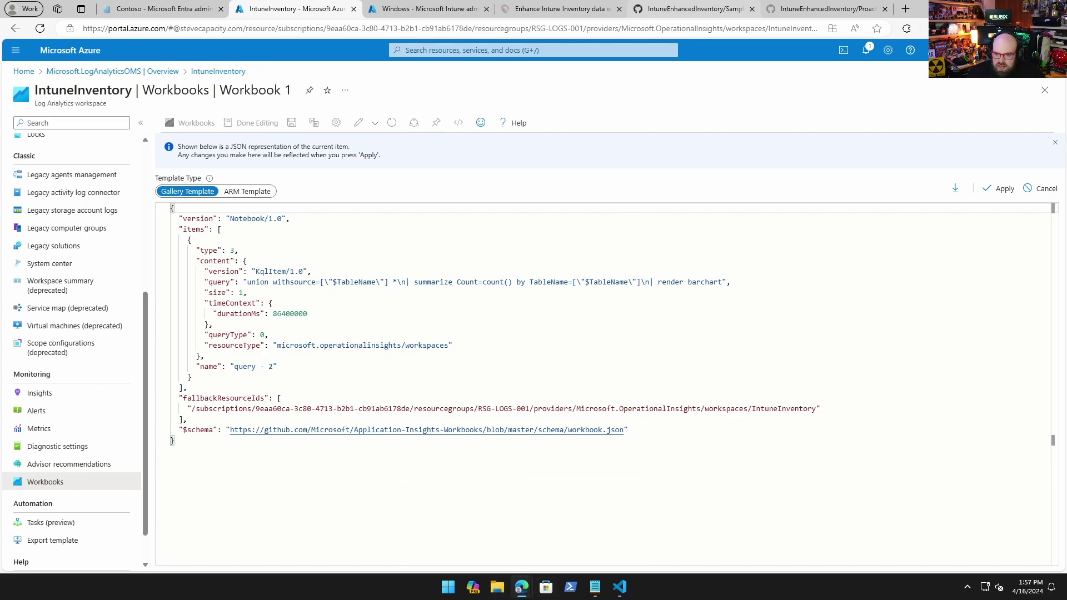
{"action": "left_click", "coordinate": [691, 7]}
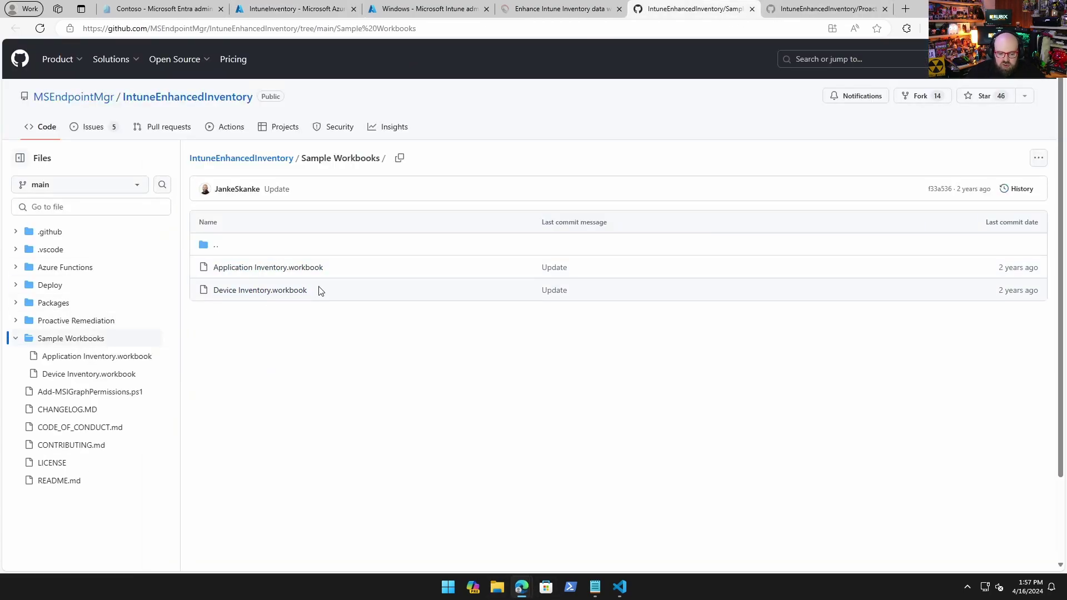
{"action": "left_click", "coordinate": [256, 290]}
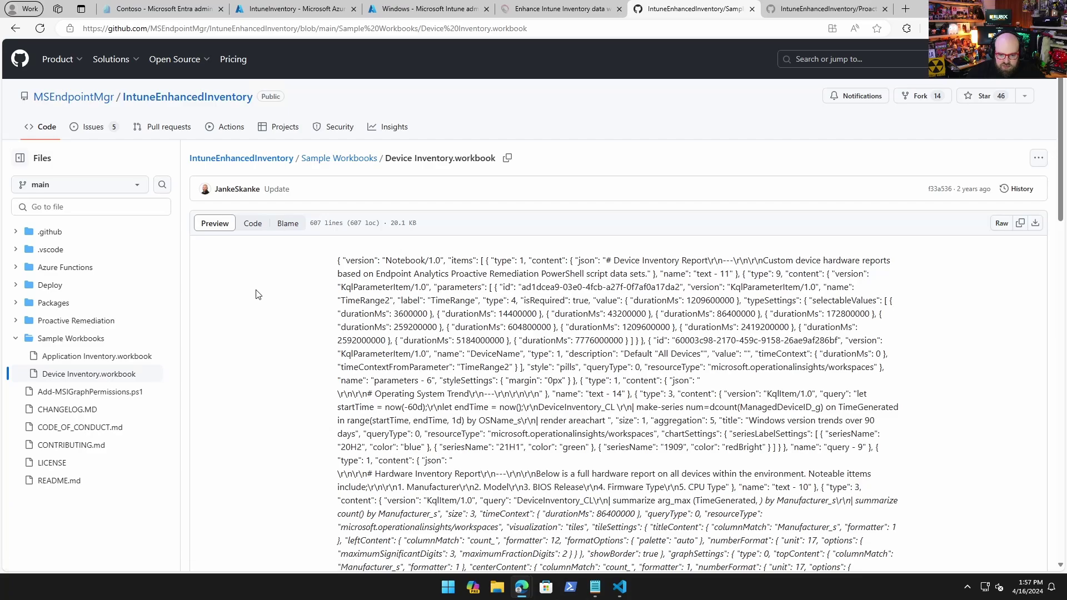
{"action": "scroll", "coordinate": [433, 281], "scroll_direction": "down", "scroll_amount": 3}
{"action": "scroll", "coordinate": [711, 336], "scroll_direction": "up", "scroll_amount": 3}
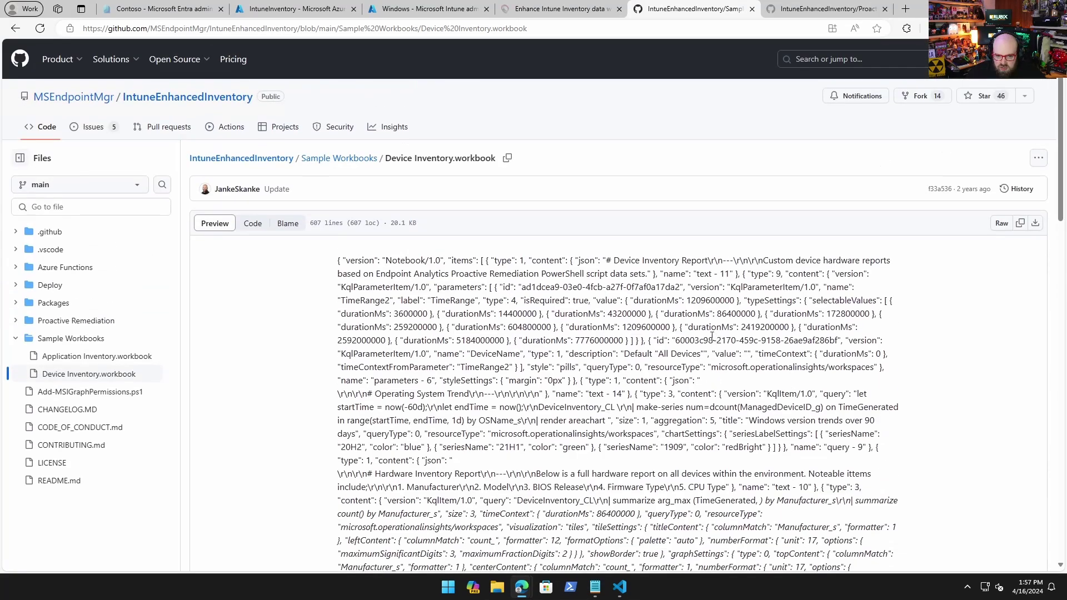
{"action": "left_click", "coordinate": [261, 227]}
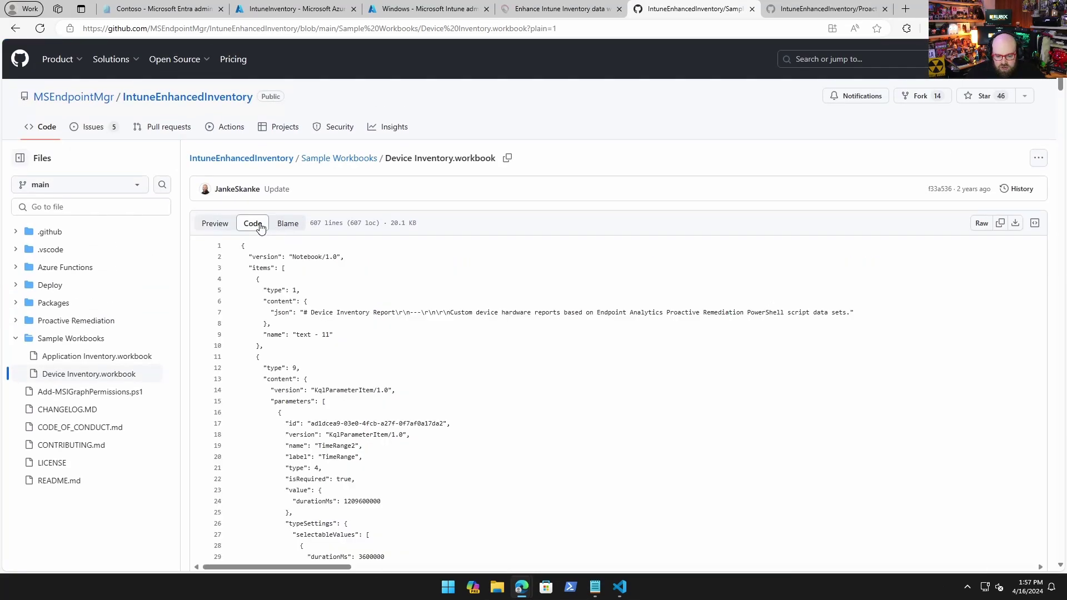
{"action": "key", "text": "ctrl+a"}
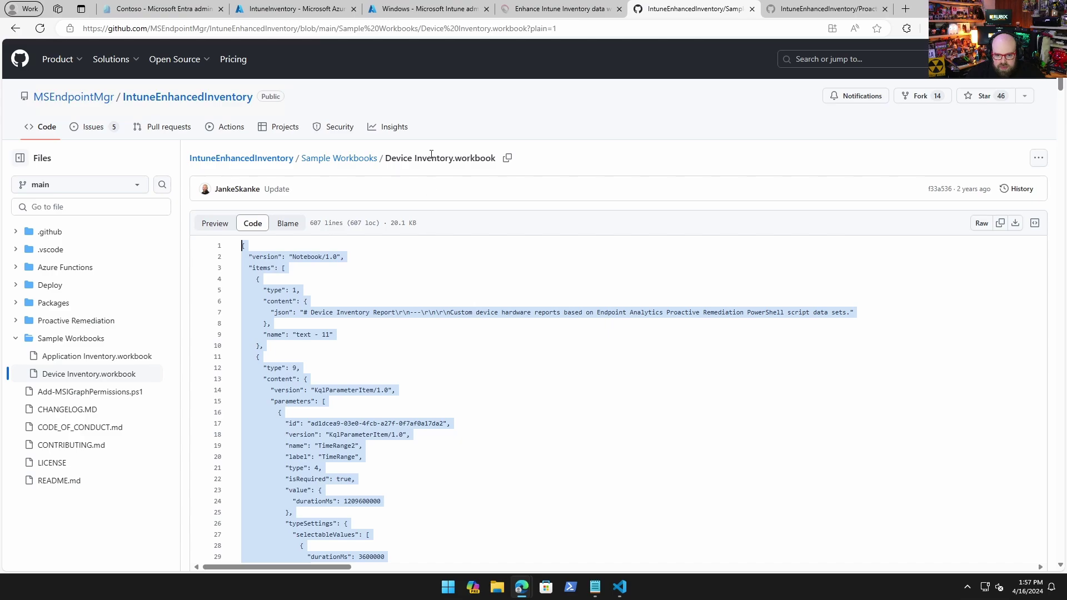
- Replace the workbook's template JSON in the IntuneInventory workspace with the copied Device Inventory code and apply it
{"action": "left_click", "coordinate": [427, 10]}
{"action": "left_click", "coordinate": [288, 16]}
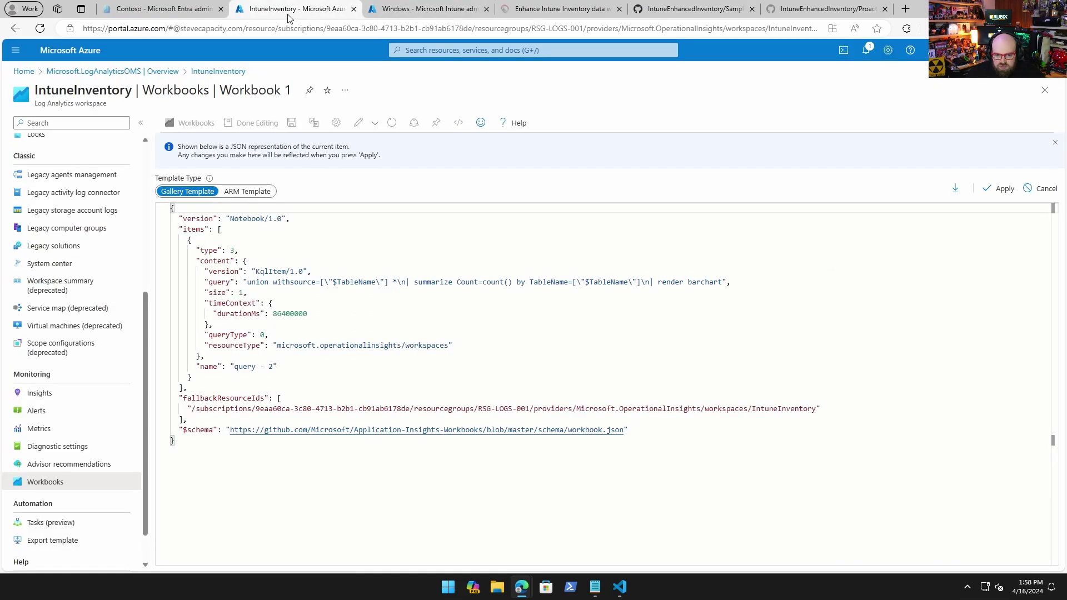
{"action": "left_click_drag", "start_coordinate": [201, 441], "coordinate": [72, 124]}
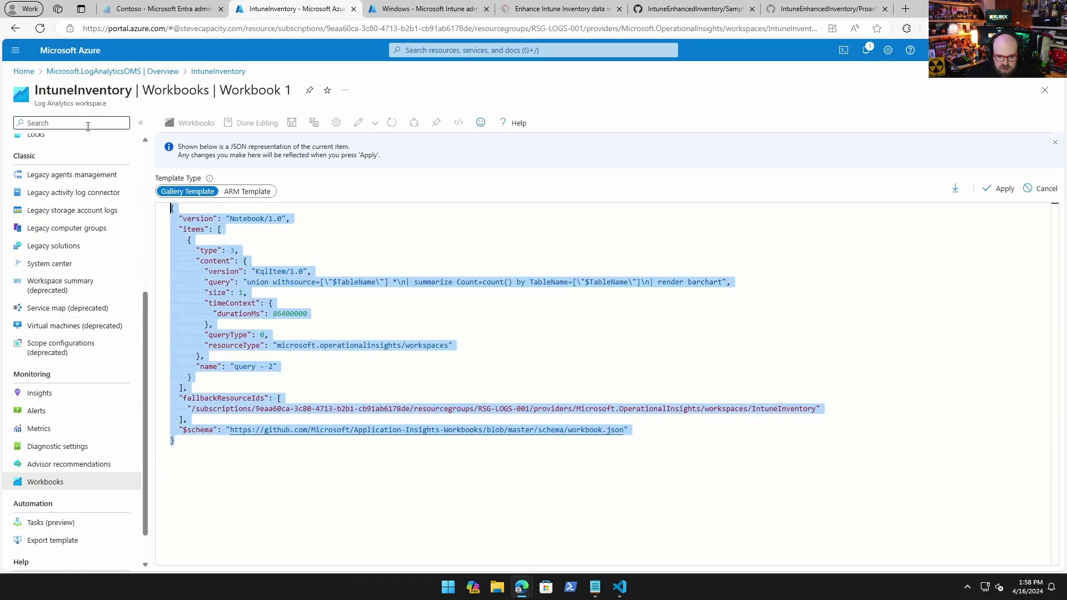
{"action": "key", "text": "BackSpace"}
{"action": "key", "text": "ctrl+v"}
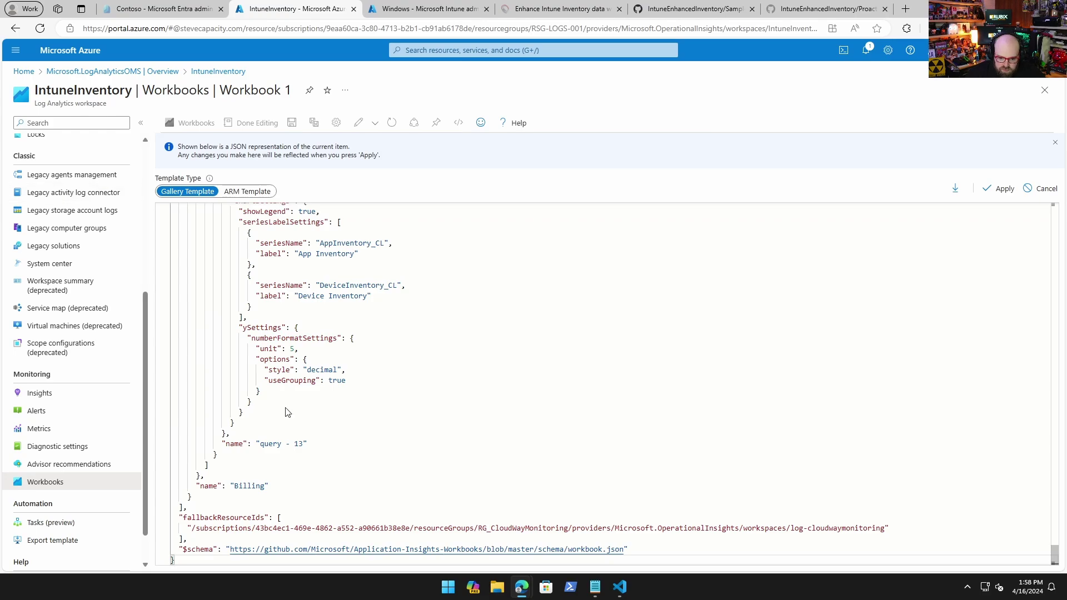
{"action": "left_click", "coordinate": [999, 189]}
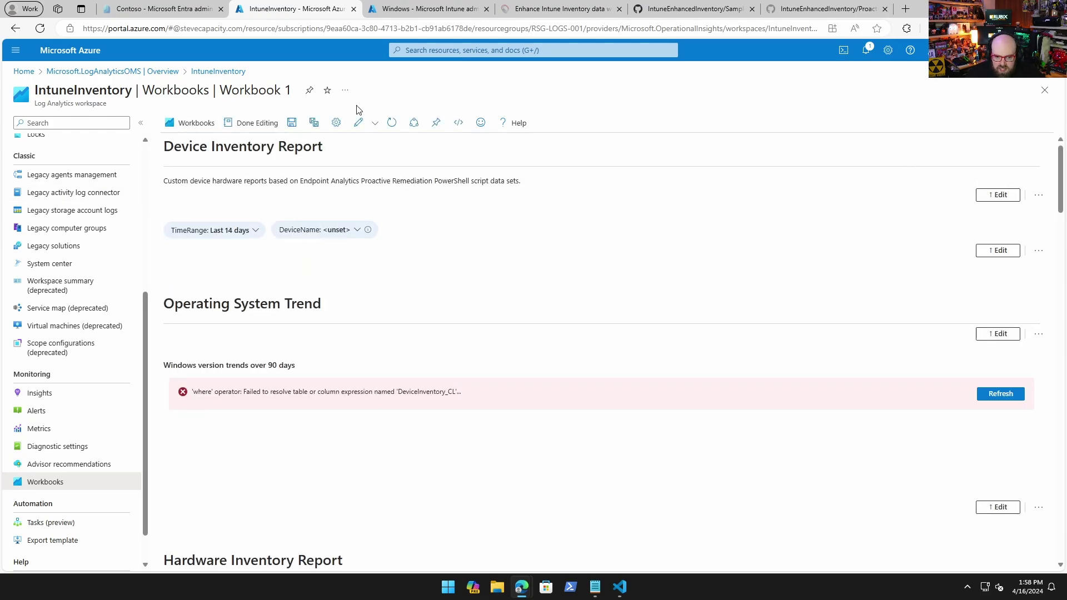
- Save the workbook as Intune Device Inventory in resource group RSG-LOGS-001
{"action": "left_click", "coordinate": [291, 122]}
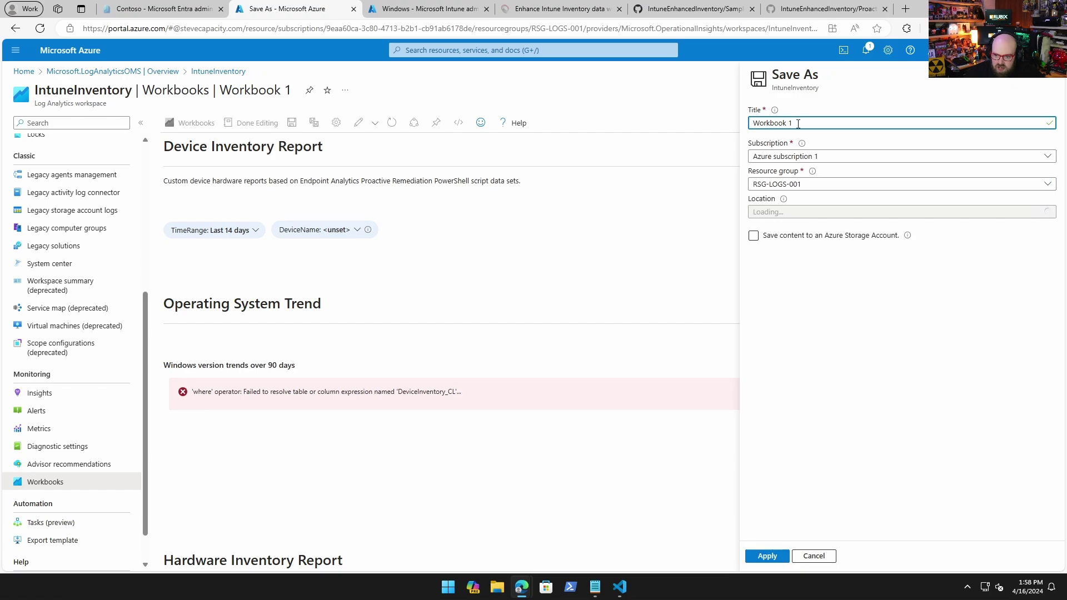
{"action": "triple_click", "coordinate": [798, 123]}
{"action": "type", "text": "Intune Device Inventory"}
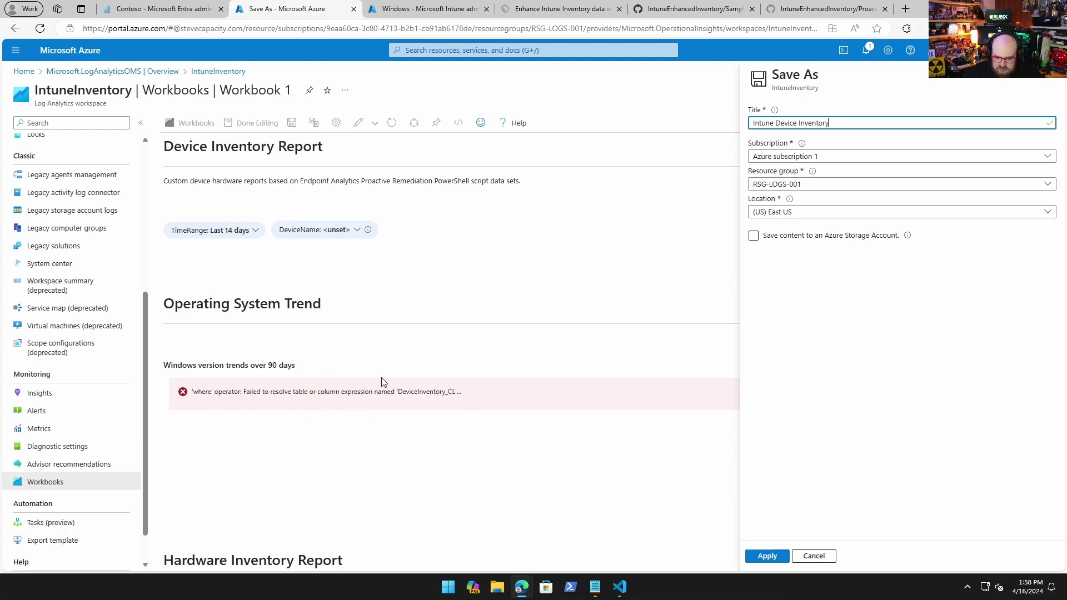
{"action": "left_click", "coordinate": [754, 552]}
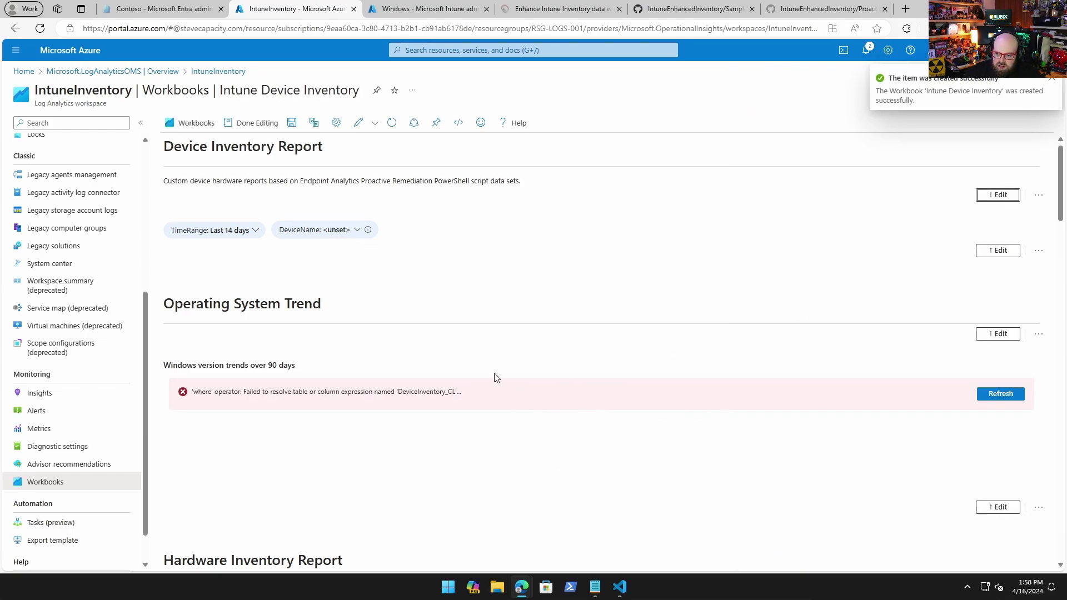
- Return to the workbook gallery, refresh it, and create another new workbook with its template JSON open for editing
{"action": "left_click", "coordinate": [191, 123]}
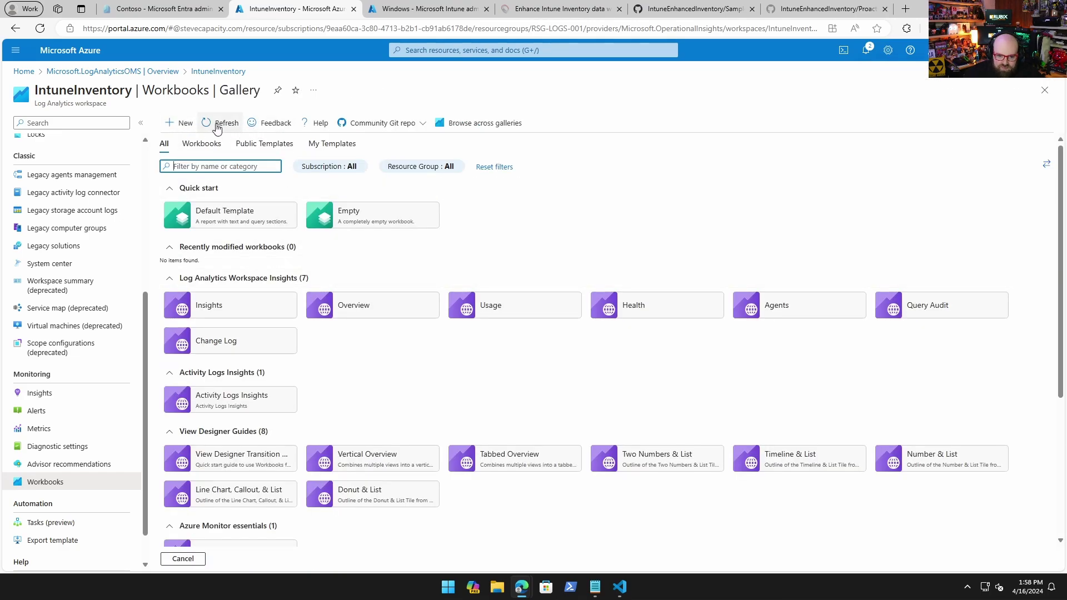
{"action": "left_click", "coordinate": [217, 127]}
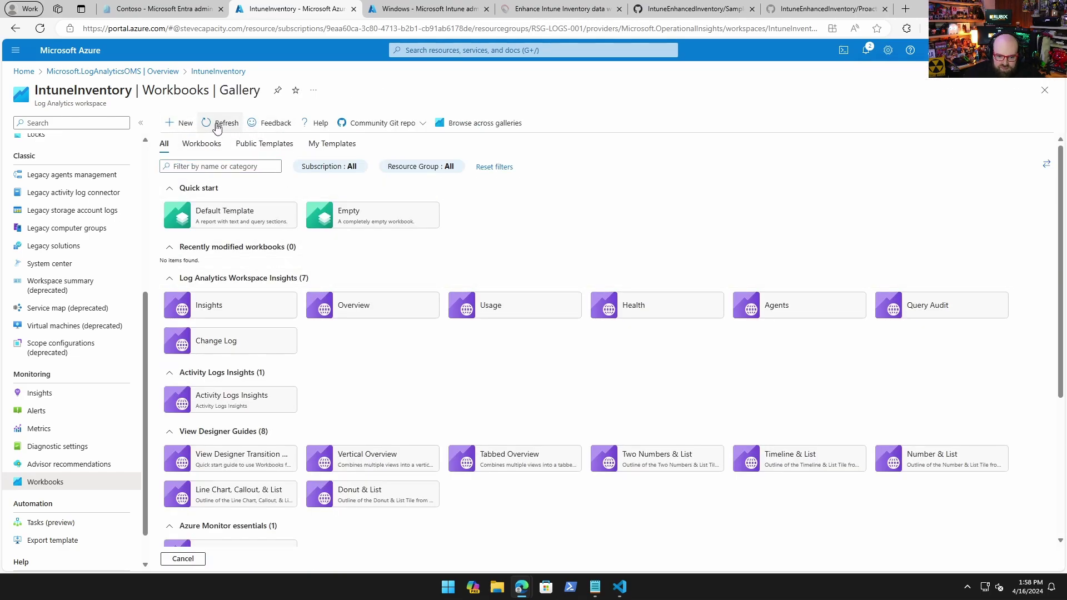
{"action": "left_click", "coordinate": [181, 123]}
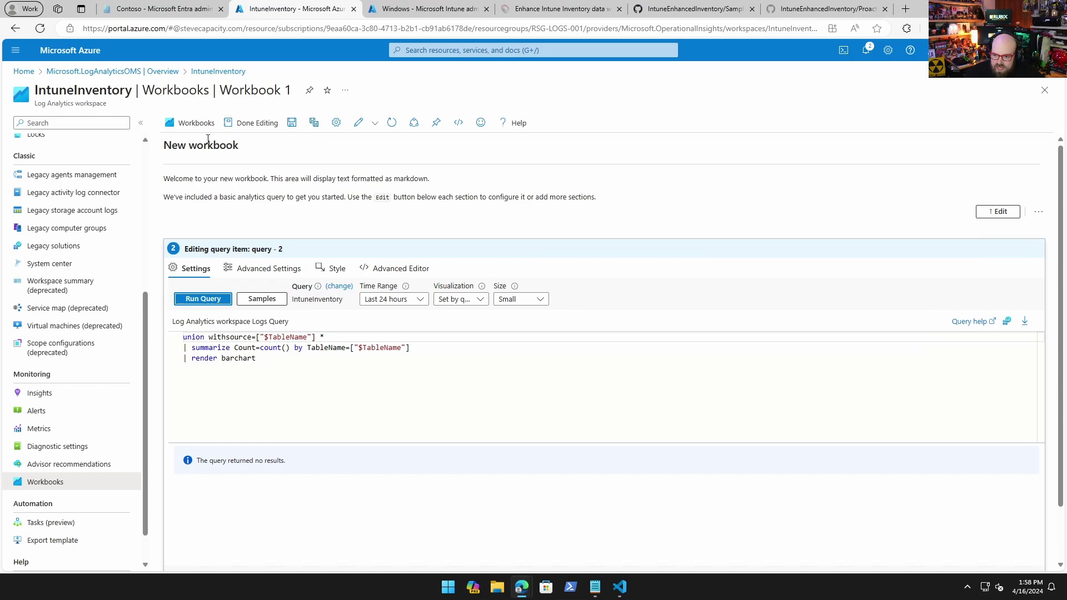
{"action": "left_click", "coordinate": [457, 123]}
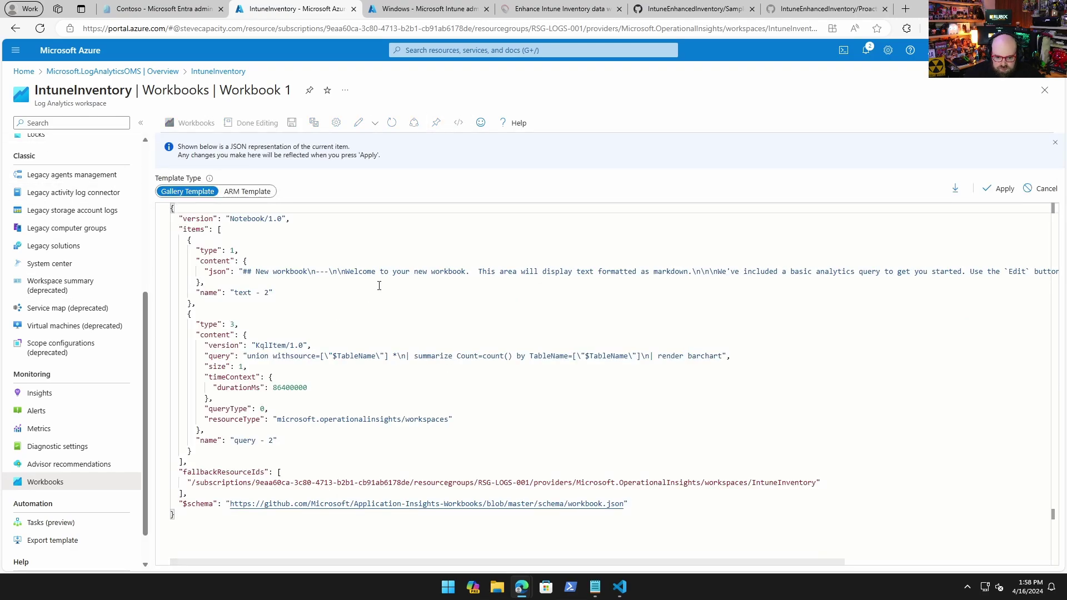
- Copy the full source code of Application Inventory.workbook from the GitHub Sample Workbooks folder
{"action": "left_click", "coordinate": [553, 9]}
{"action": "left_click", "coordinate": [669, 13]}
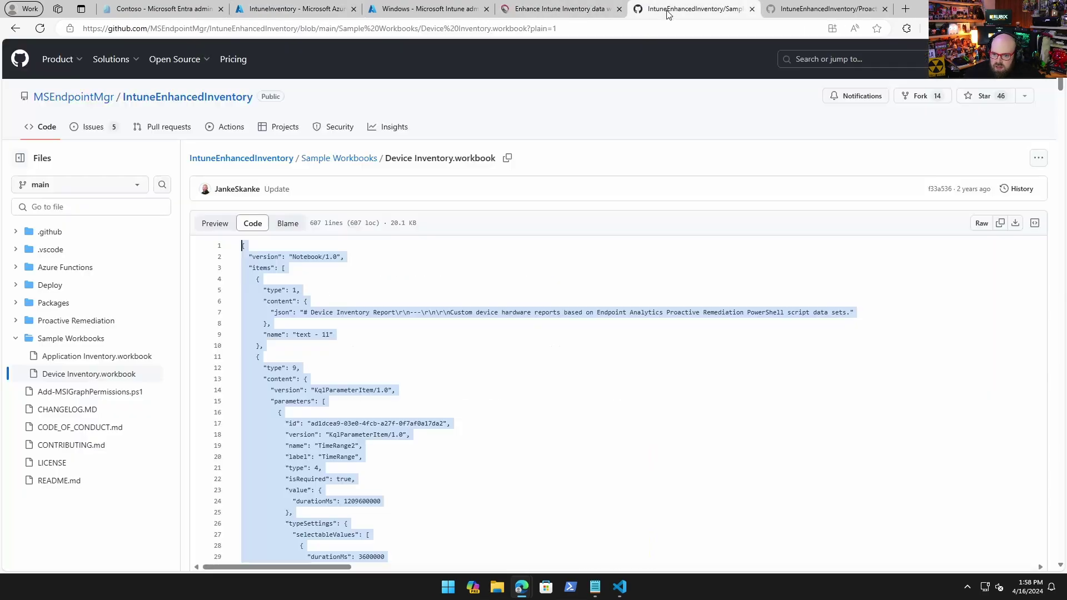
{"action": "left_click", "coordinate": [356, 157]}
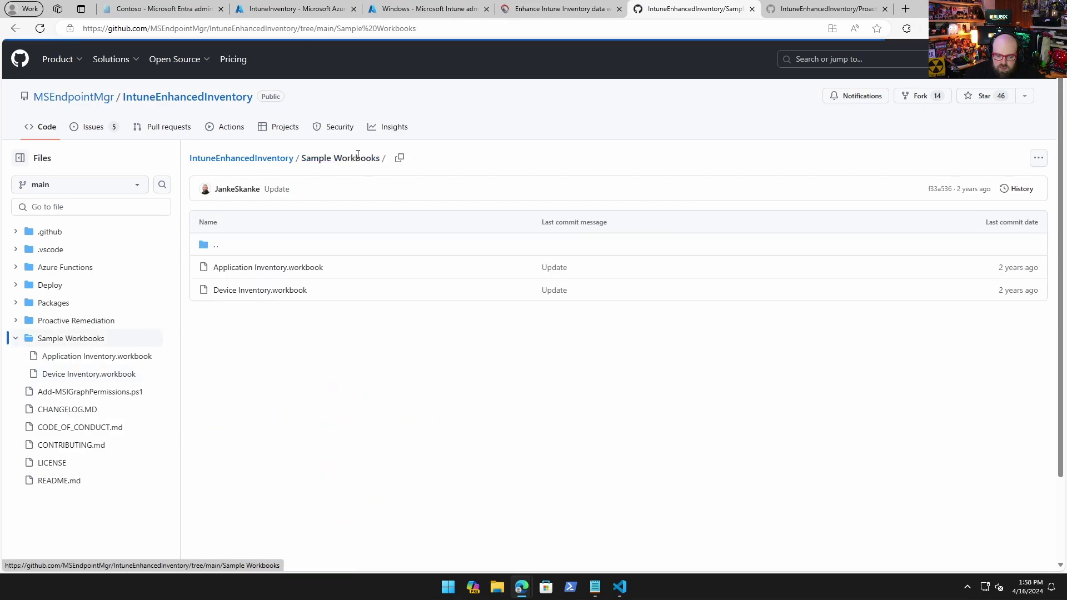
{"action": "left_click", "coordinate": [245, 269]}
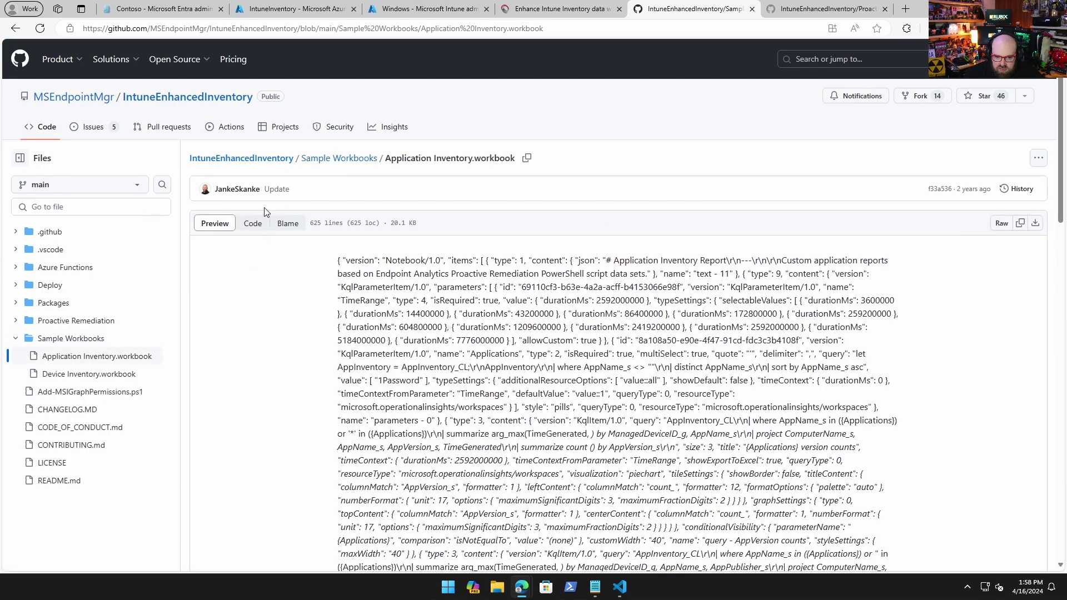
{"action": "left_click", "coordinate": [253, 224]}
{"action": "key", "text": "ctrl+a"}
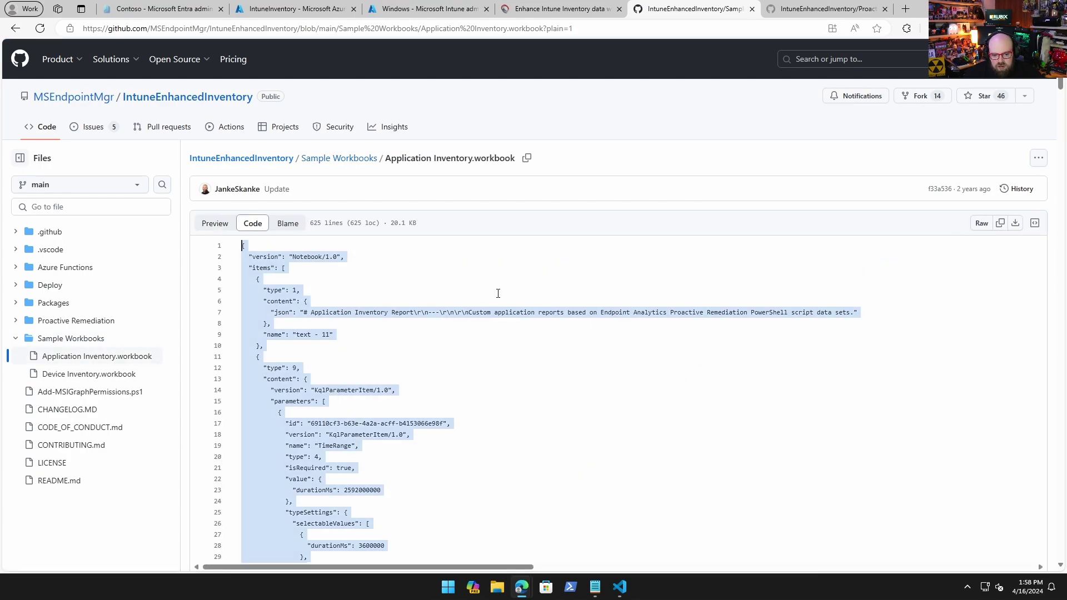
- Replace the second workbook's template JSON with the copied Application Inventory code and apply it
{"action": "left_click", "coordinate": [425, 10]}
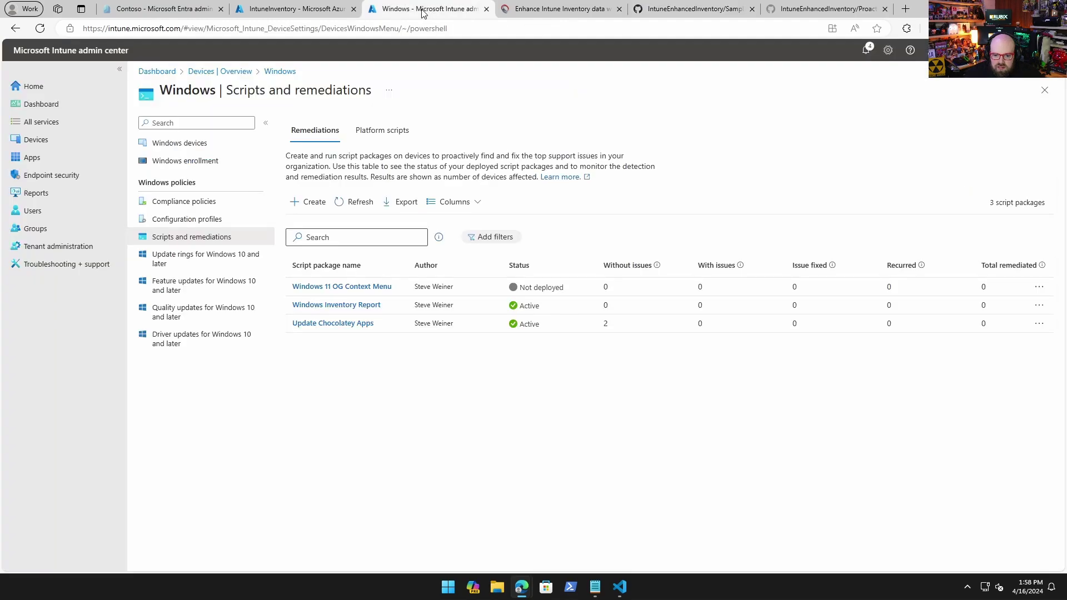
{"action": "left_click", "coordinate": [336, 11]}
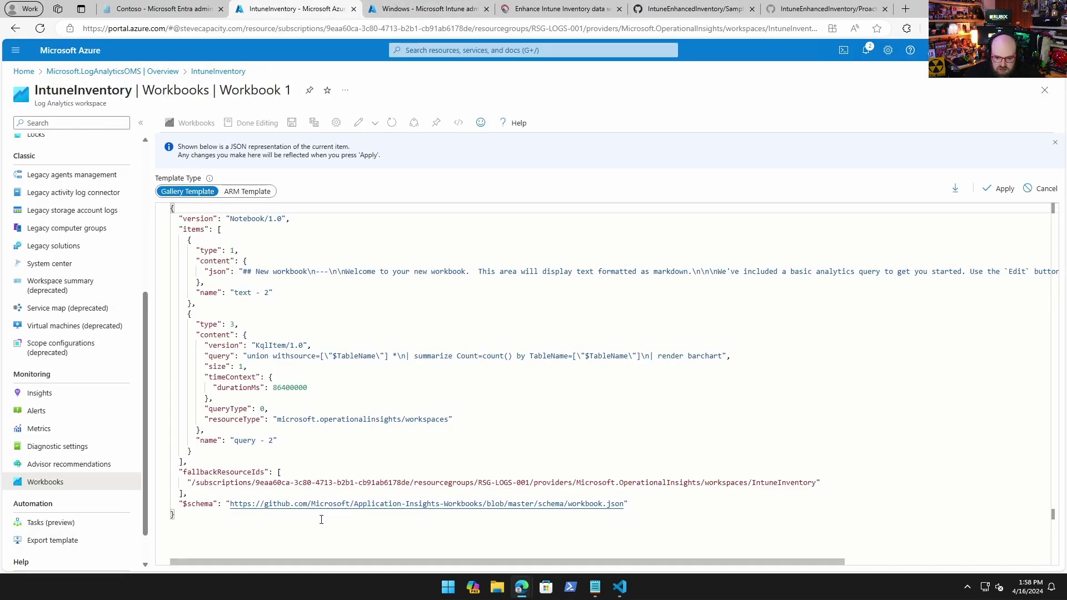
{"action": "key", "text": "ctrl+a"}
{"action": "key", "text": "Delete"}
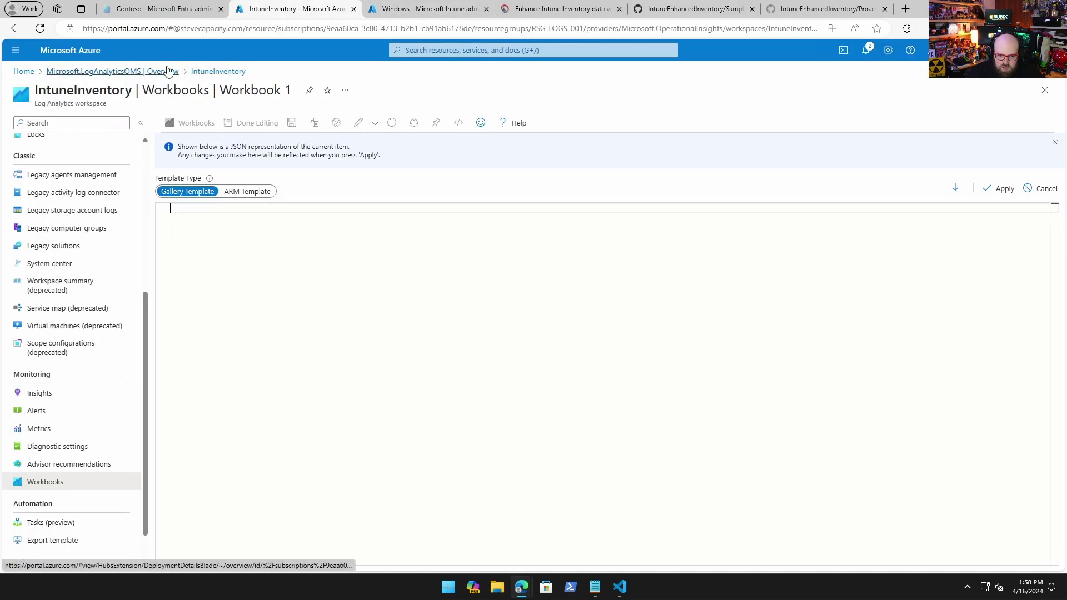
{"action": "key", "text": "ctrl+v"}
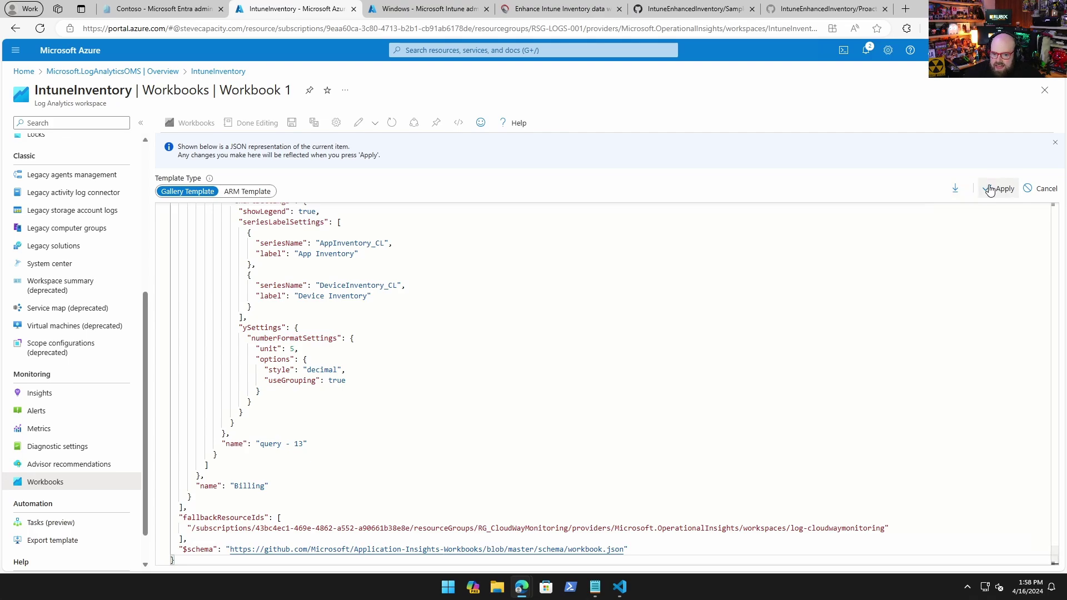
{"action": "left_click", "coordinate": [990, 190]}
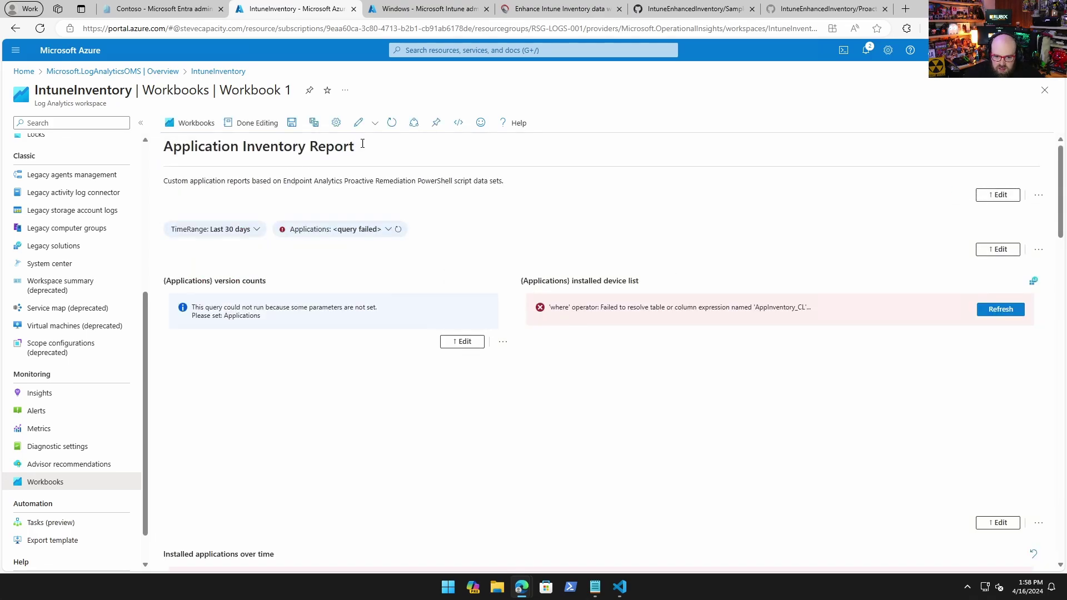
- Finish editing the application report and save the workbook as Intune Application Inventory in resource group RSG-LOGS-001
{"action": "left_click", "coordinate": [268, 123]}
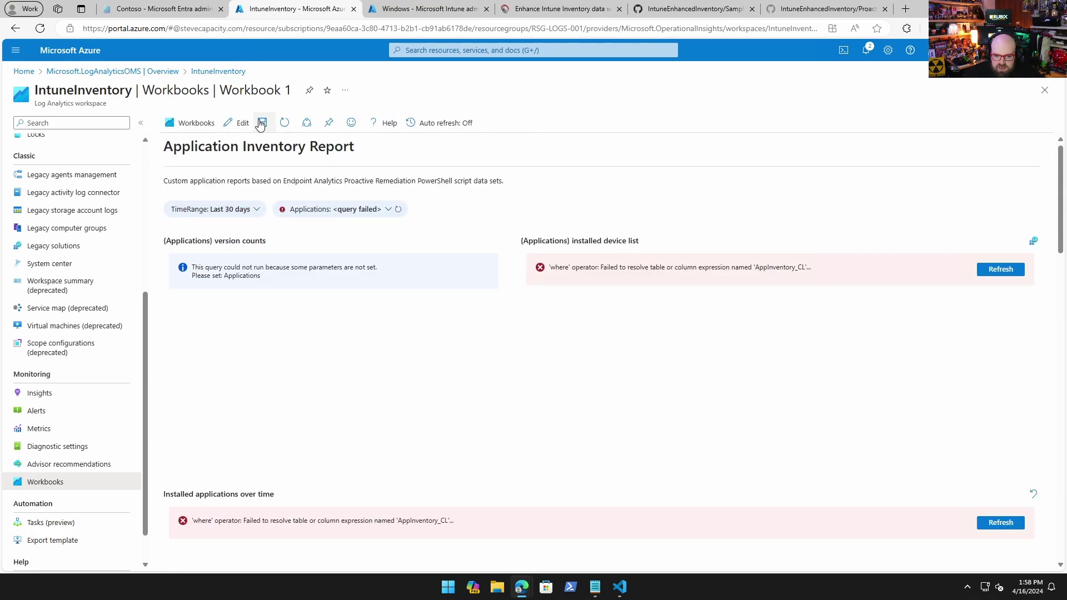
{"action": "left_click", "coordinate": [262, 122]}
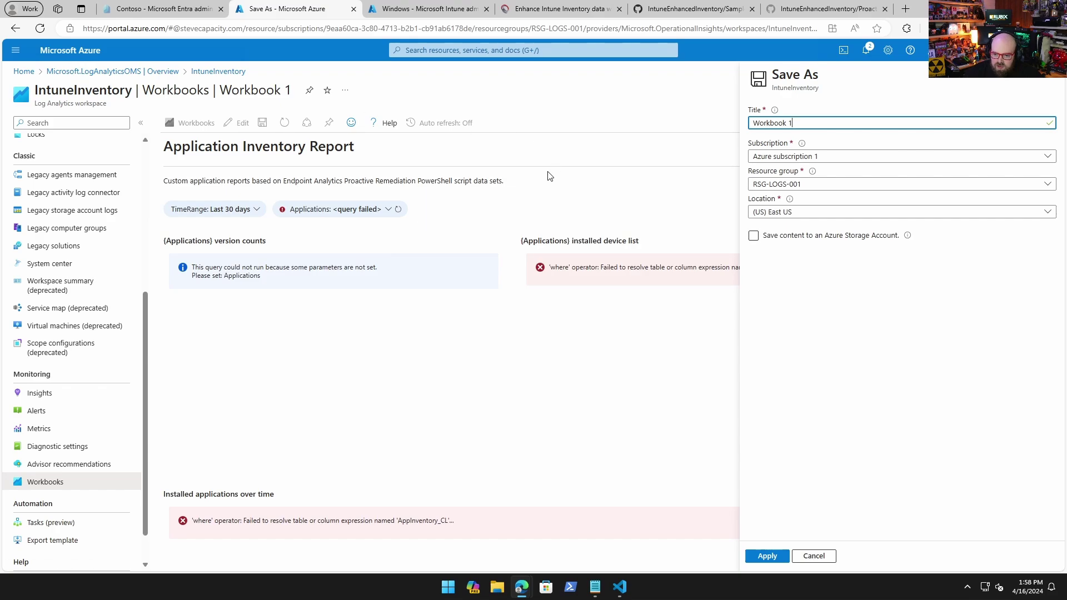
{"action": "key", "text": "ctrl+a"}
{"action": "type", "text": "Int"}
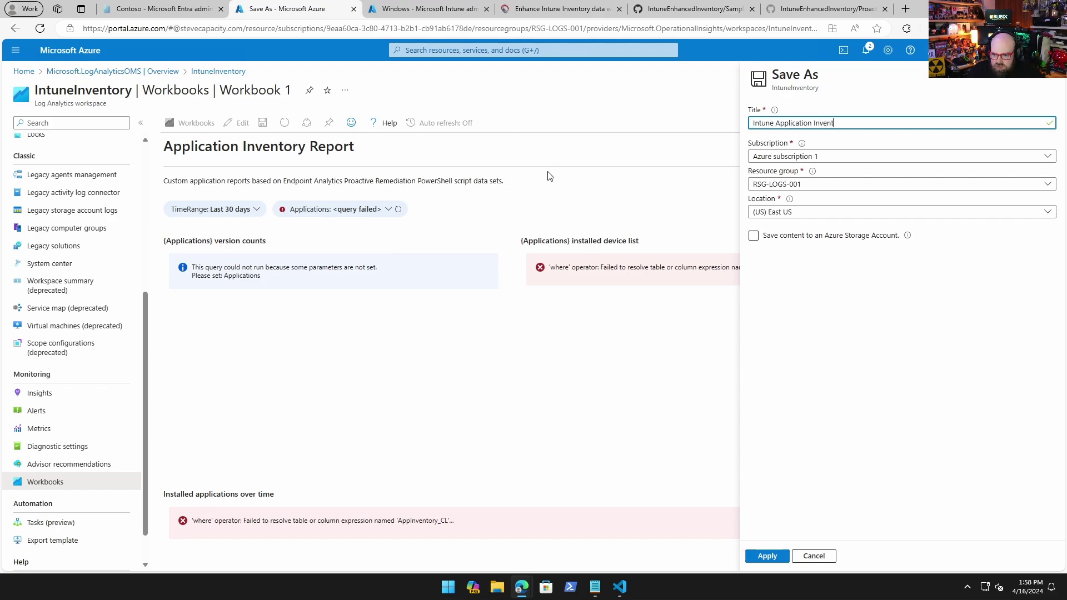
{"action": "left_click", "coordinate": [766, 556]}
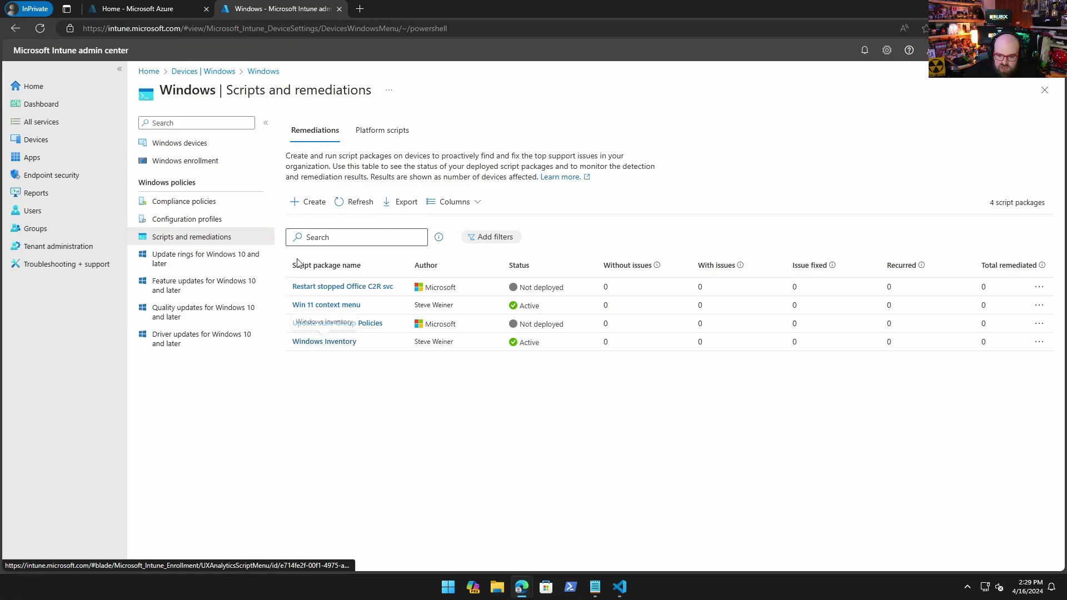
- Open the Windows Inventory remediation in Intune and examine its detection status for each device
{"action": "left_click", "coordinate": [311, 341]}
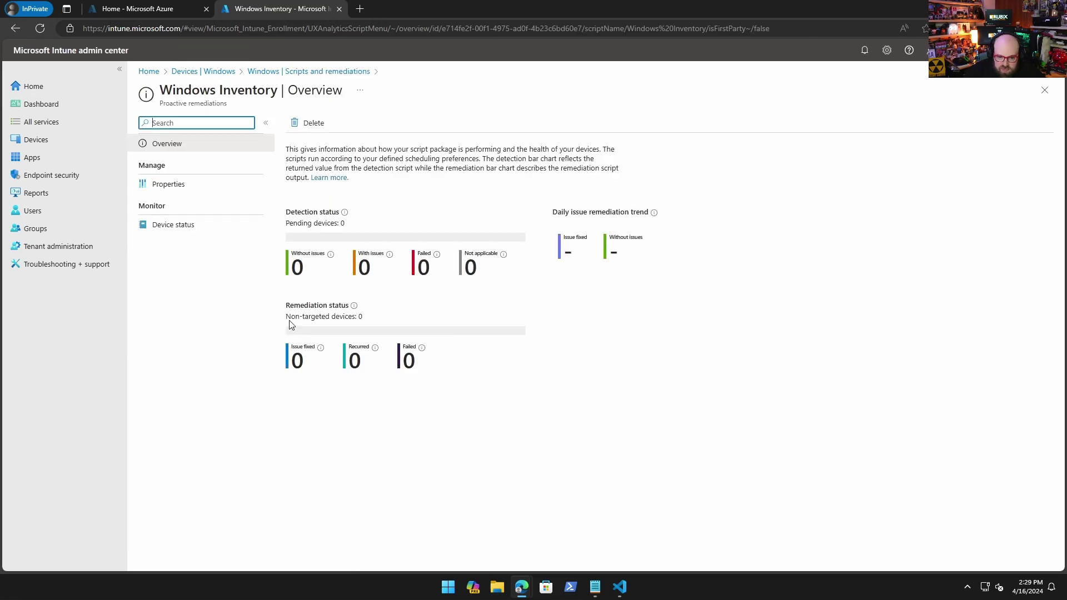
{"action": "left_click", "coordinate": [211, 223]}
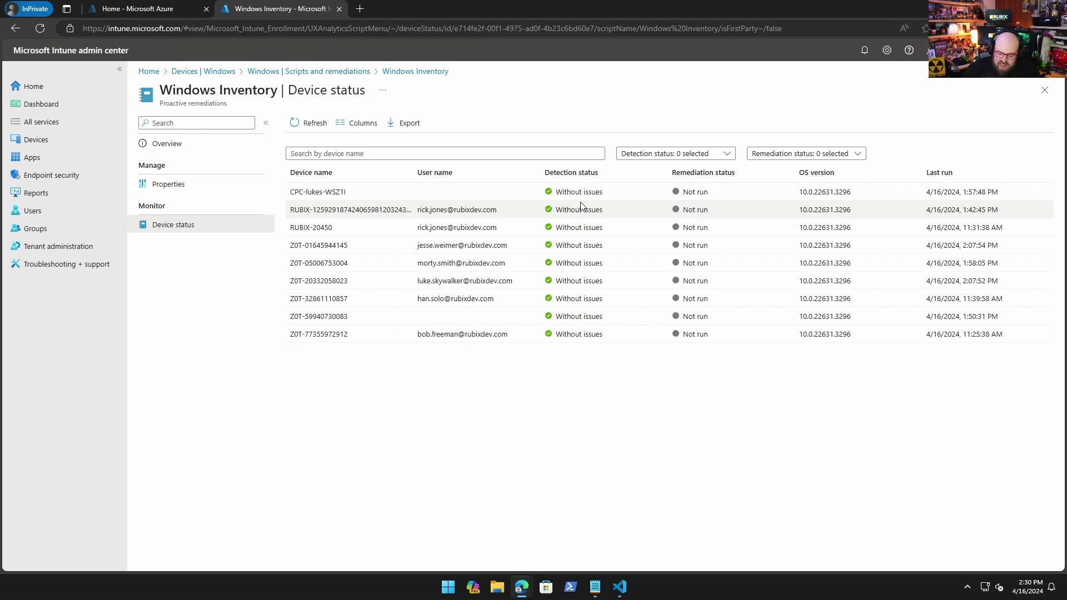
- Switch to the Azure portal home and open the logs of the IntuneLogs workspace
{"action": "left_click", "coordinate": [137, 12]}
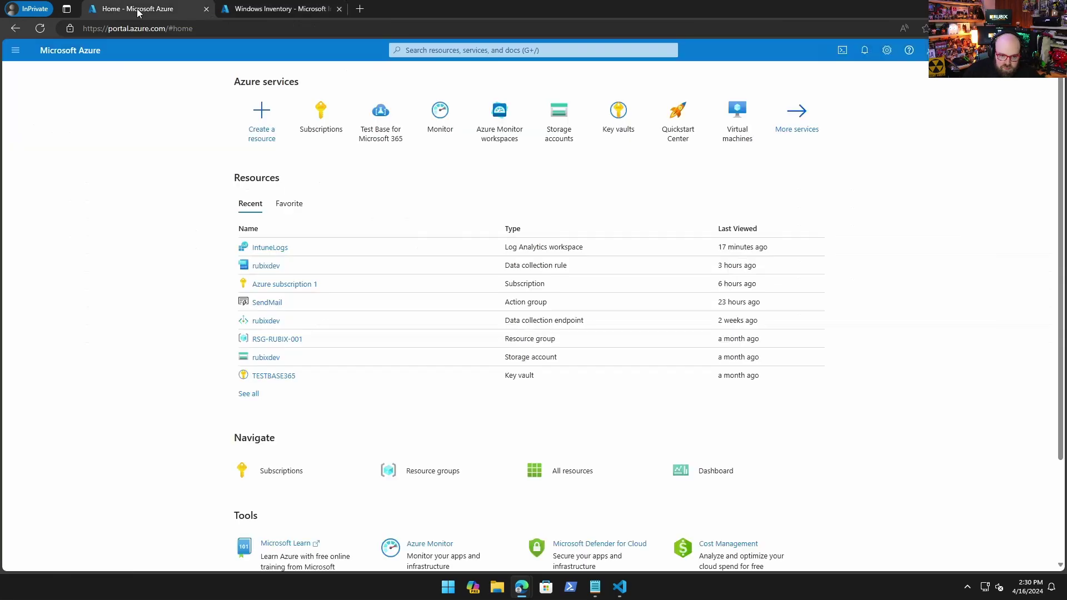
{"action": "left_click", "coordinate": [270, 248]}
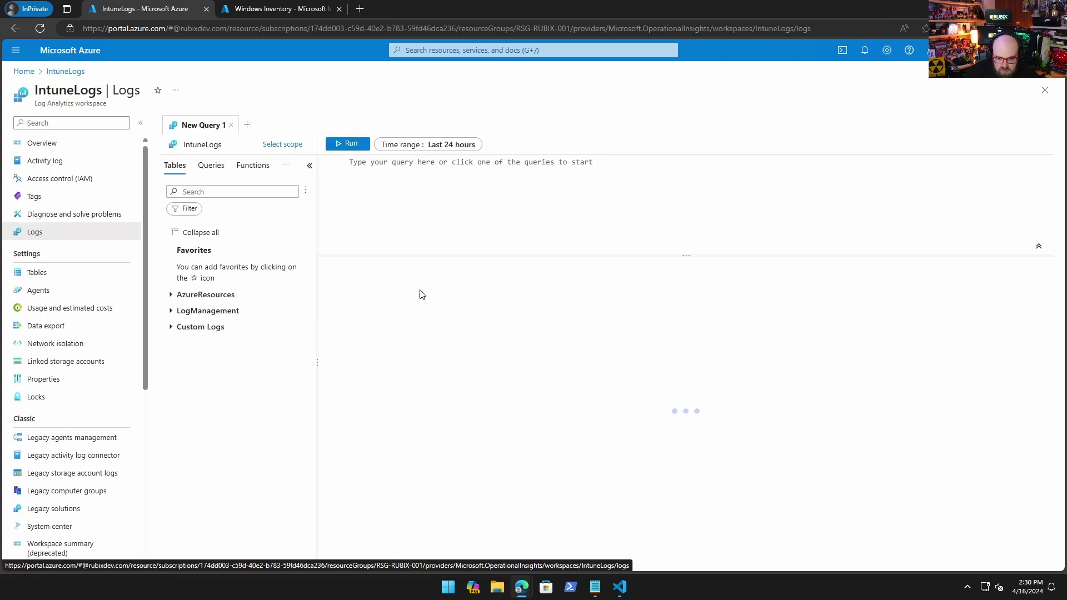
- Expand the custom logs, query the DeviceInventory_CL and AppInventory_CL tables for the last 24 hours, and list the AppInventory_CL columns
{"action": "left_click", "coordinate": [171, 330]}
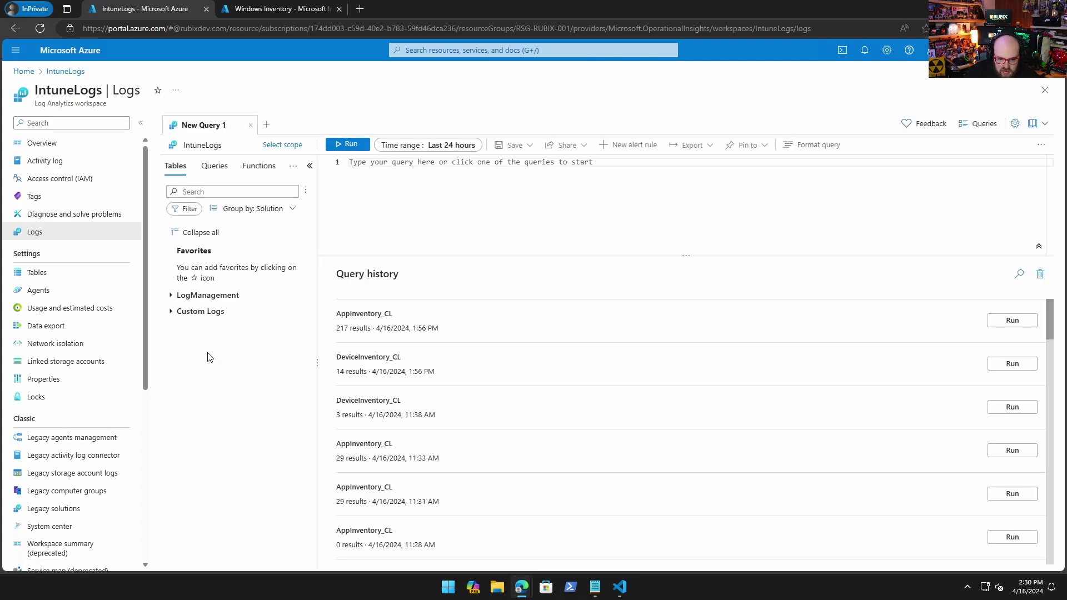
{"action": "left_click", "coordinate": [170, 311]}
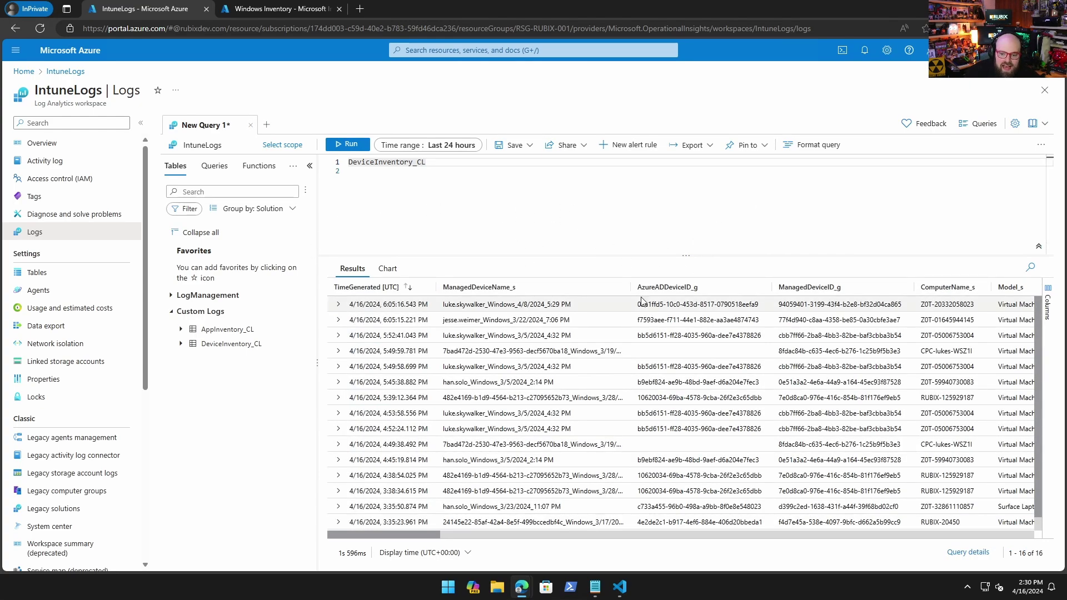
{"action": "left_click", "coordinate": [181, 329]}
- Open the Intune Device Inventory workbook of the IntuneLogs workspace and examine its operating system, hardware and storage reports
{"action": "scroll", "coordinate": [73, 439], "scroll_direction": "down", "scroll_amount": 5}
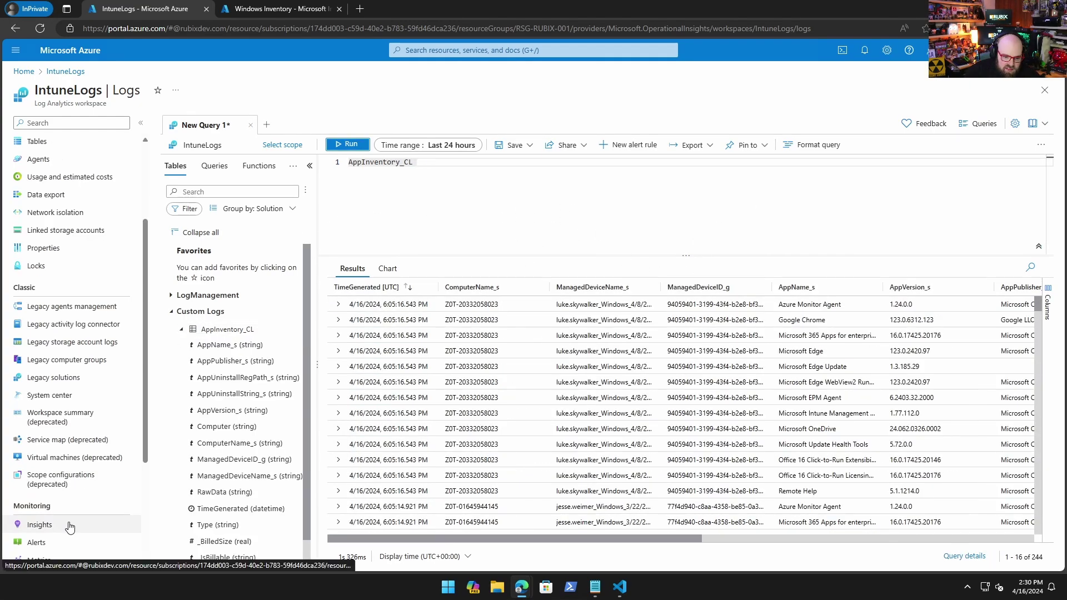
{"action": "left_click", "coordinate": [74, 442]}
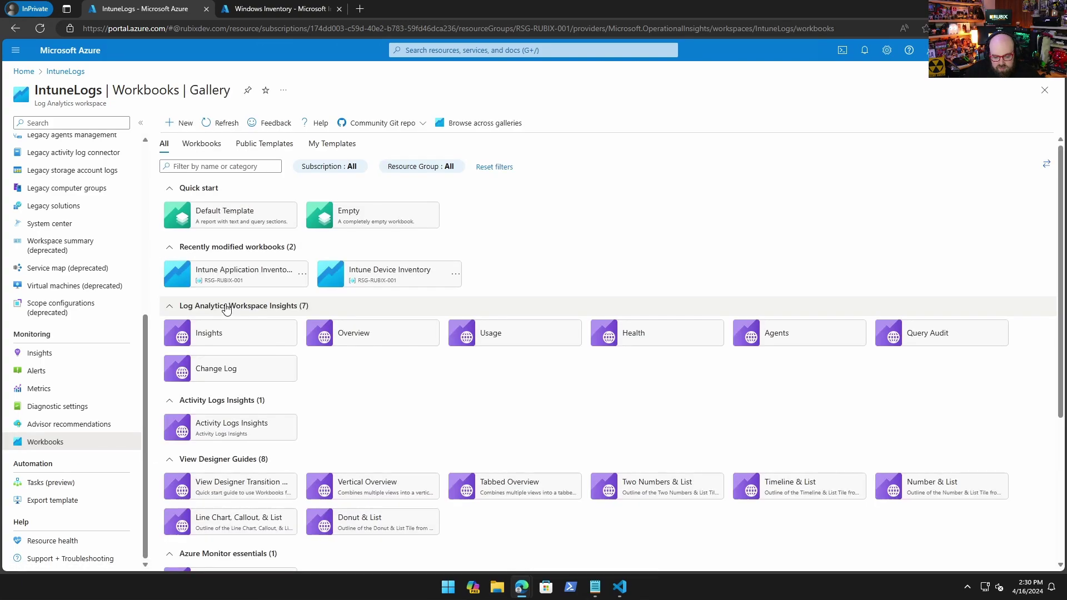
{"action": "left_click", "coordinate": [378, 270]}
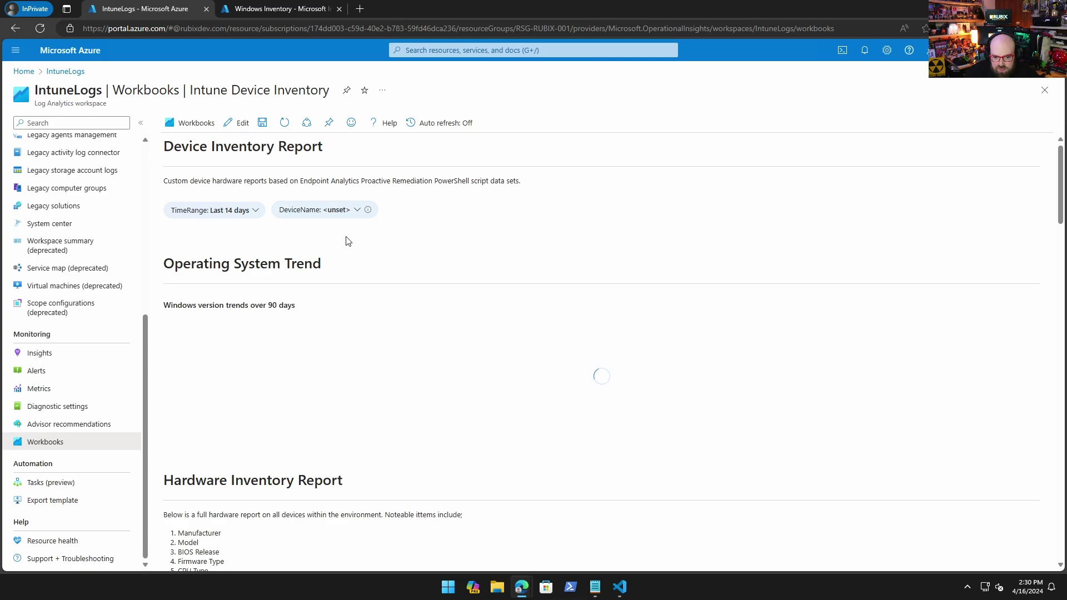
{"action": "scroll", "coordinate": [403, 398], "scroll_direction": "down", "scroll_amount": 10}
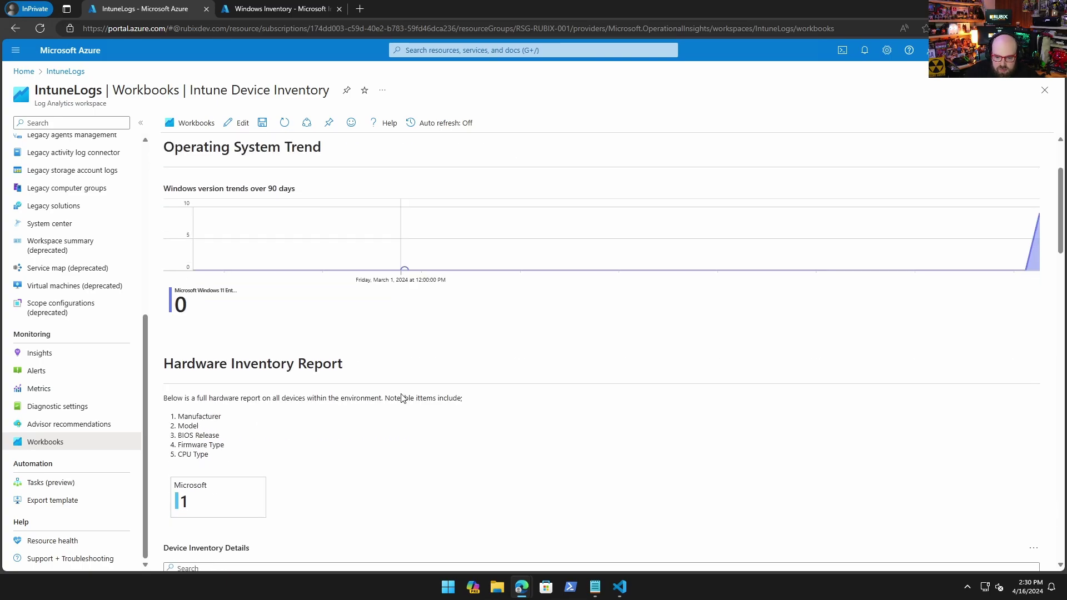
{"action": "scroll", "coordinate": [403, 398], "scroll_direction": "down", "scroll_amount": 10}
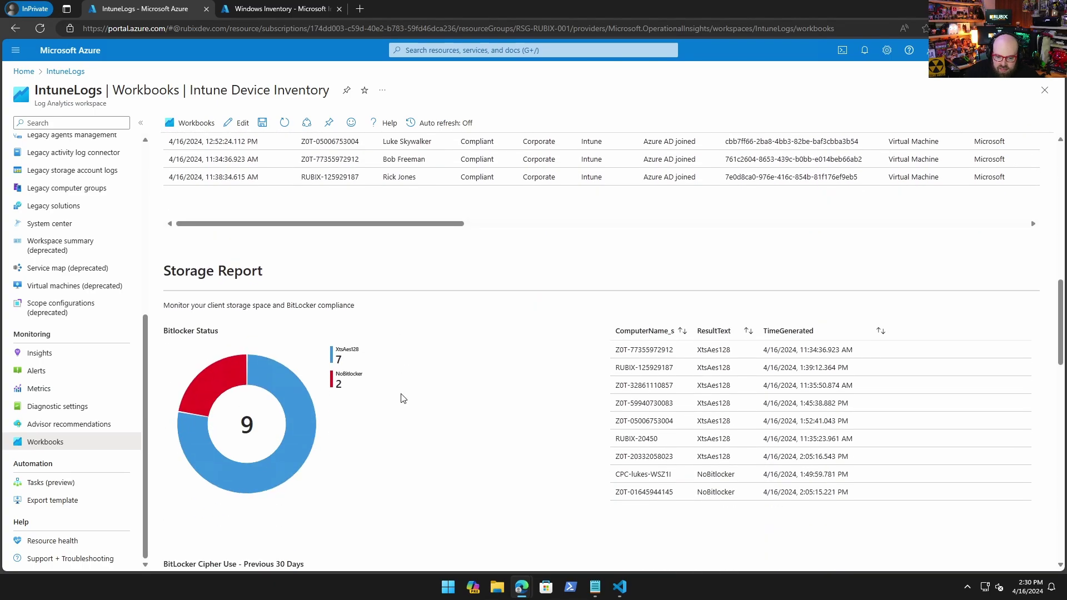